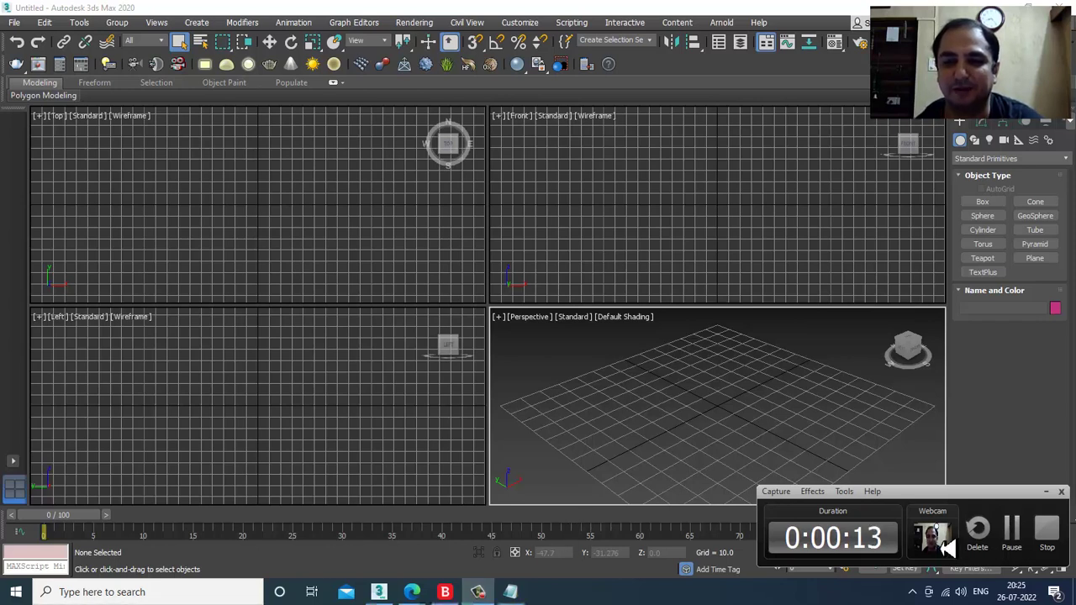
click(568, 390)
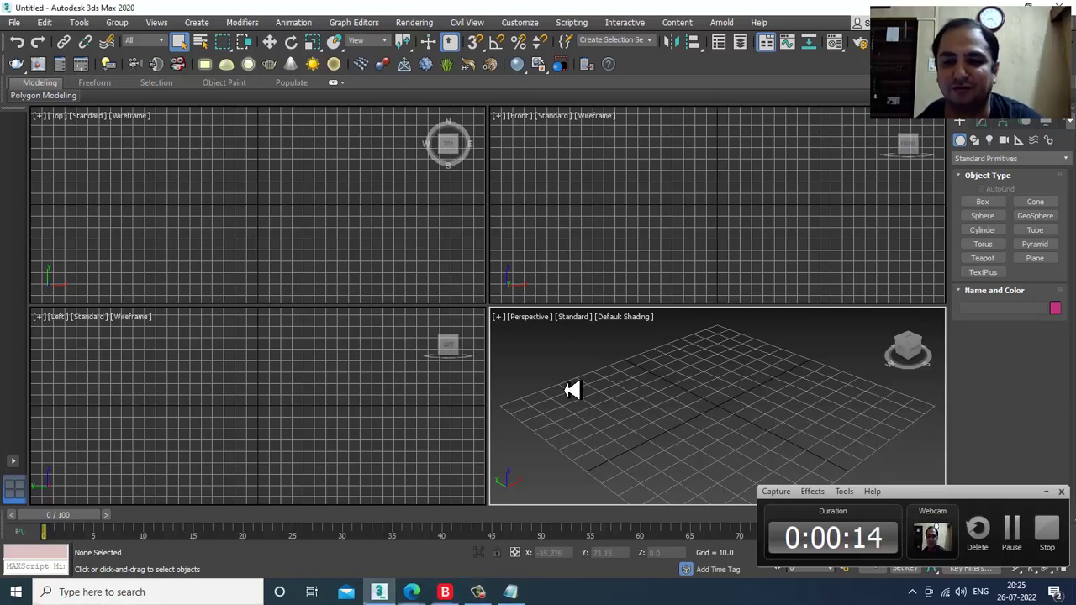
click(1053, 498)
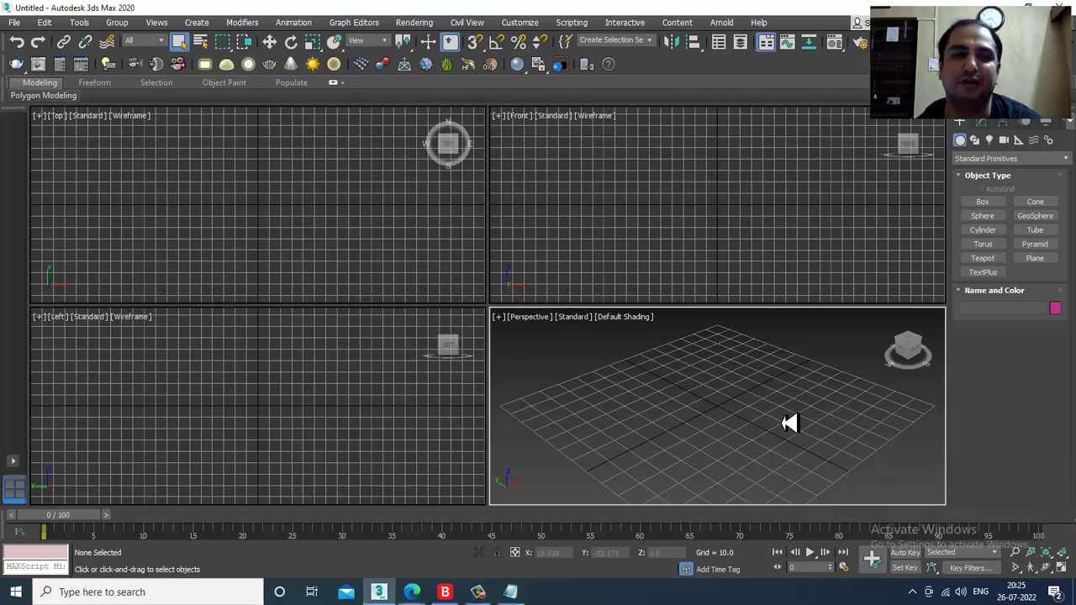
- Open the bedroom reference image from the Interior Designn folder inside July 2022 on drive D for viewing
click(16, 25)
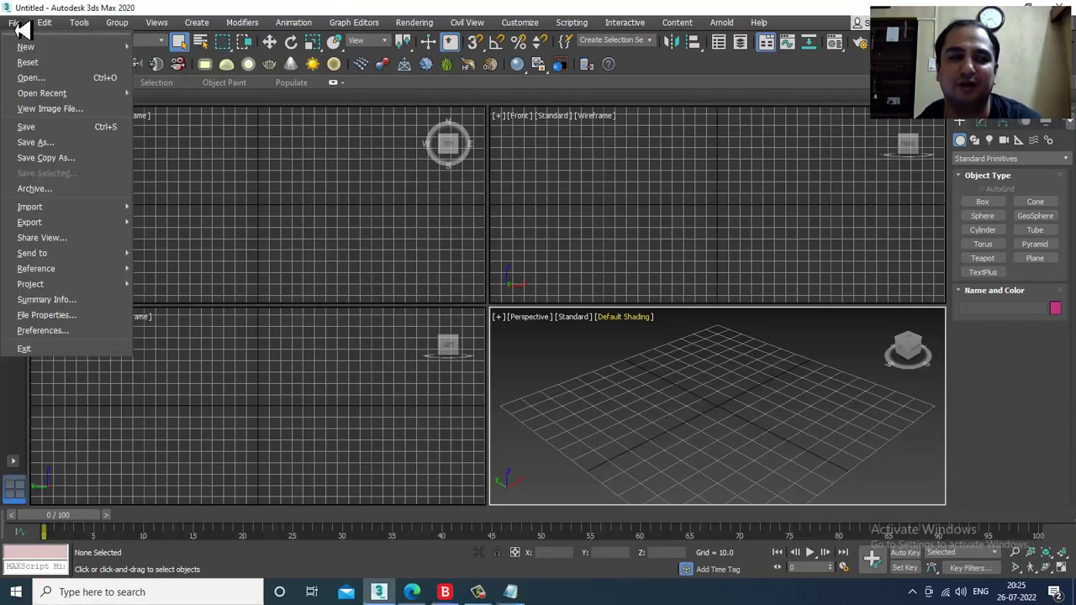
click(67, 110)
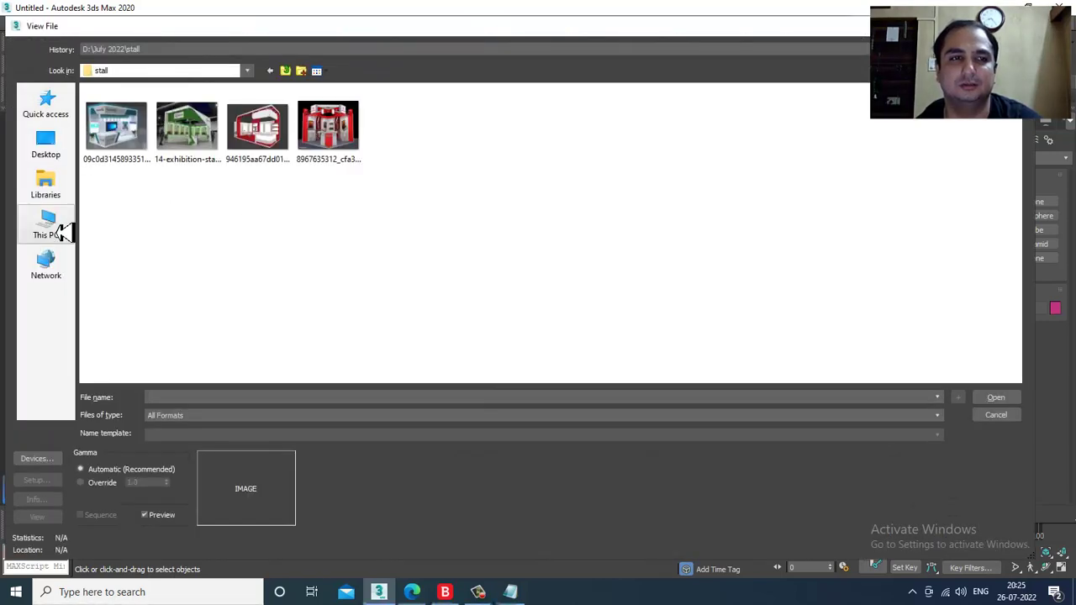
click(59, 231)
double_click(296, 217)
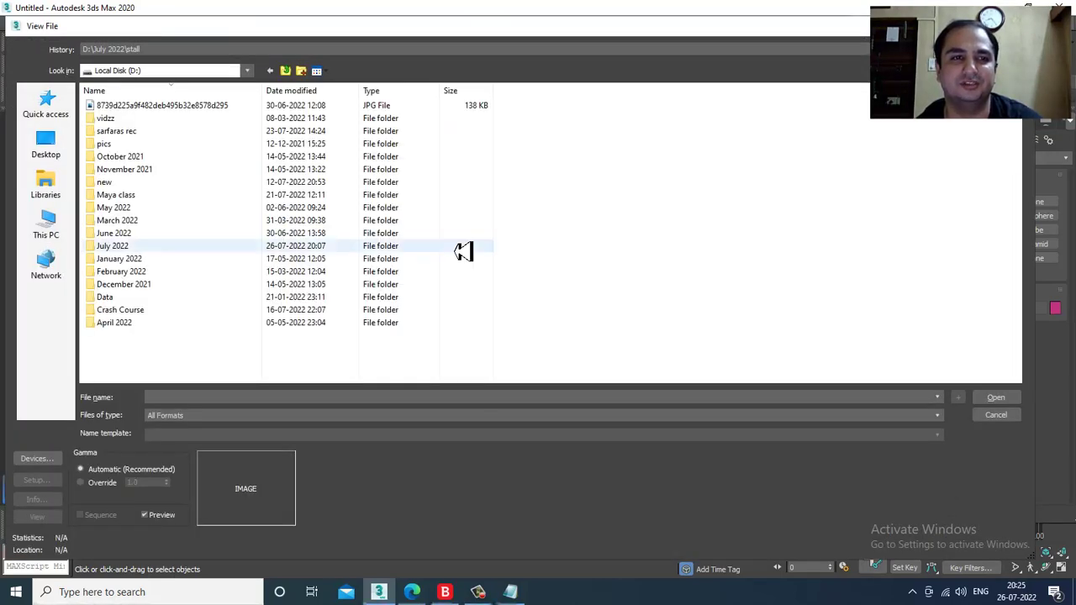
double_click(144, 248)
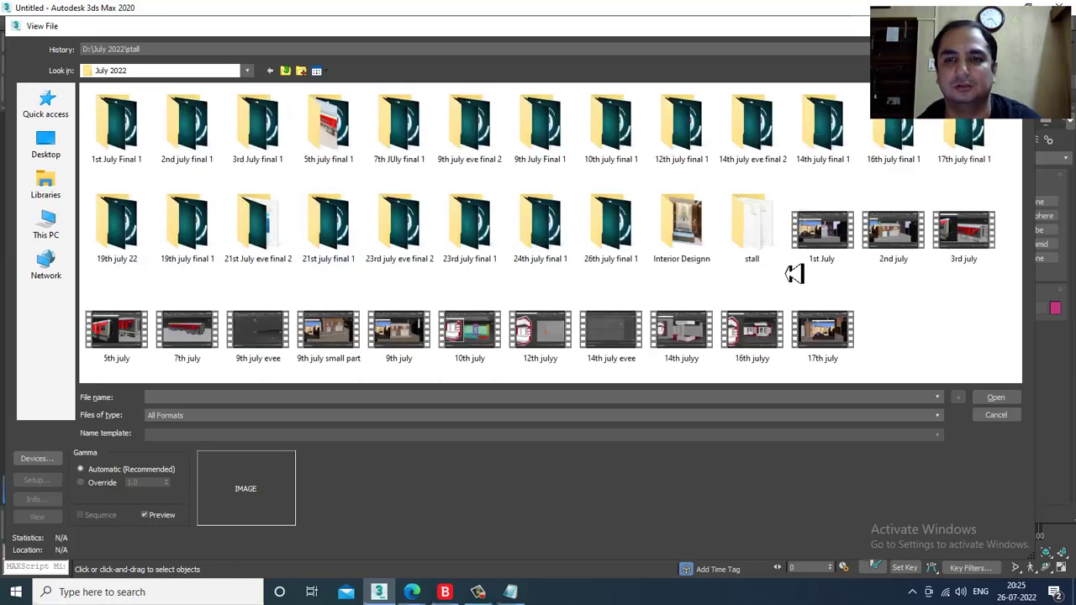
double_click(675, 242)
double_click(123, 144)
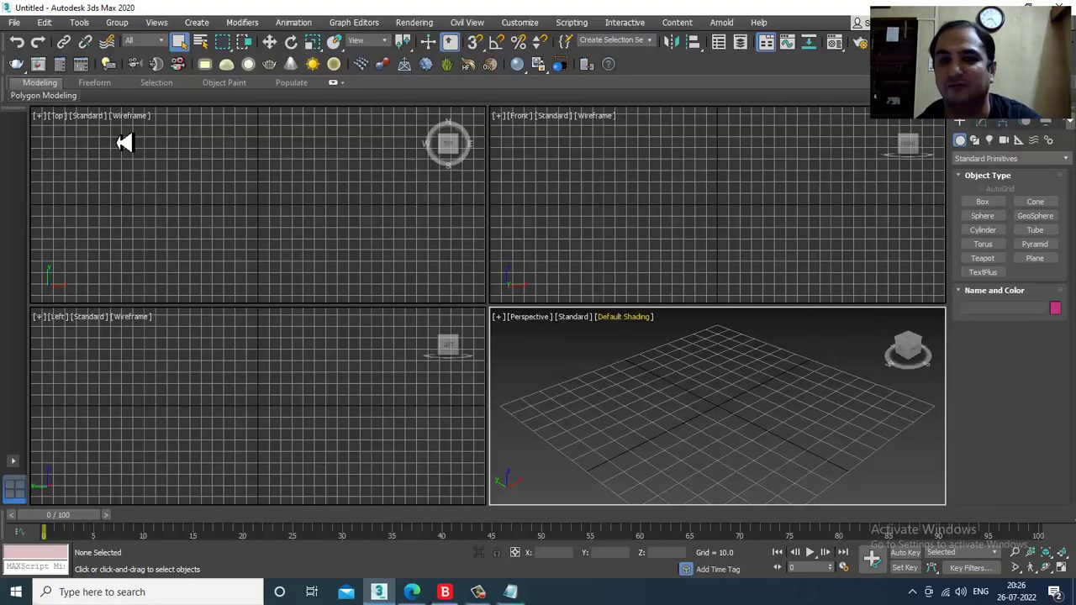
- Move and resize the reference image window and zoom it out so the whole bedroom picture shows beside the modelling view
drag(560, 79, 257, 28)
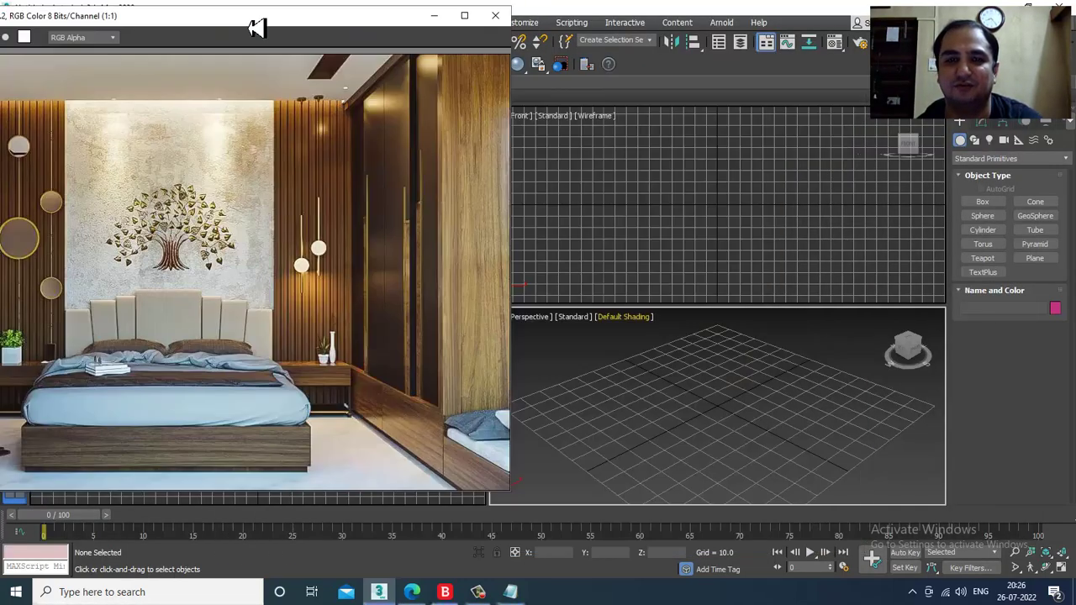
drag(519, 502, 355, 543)
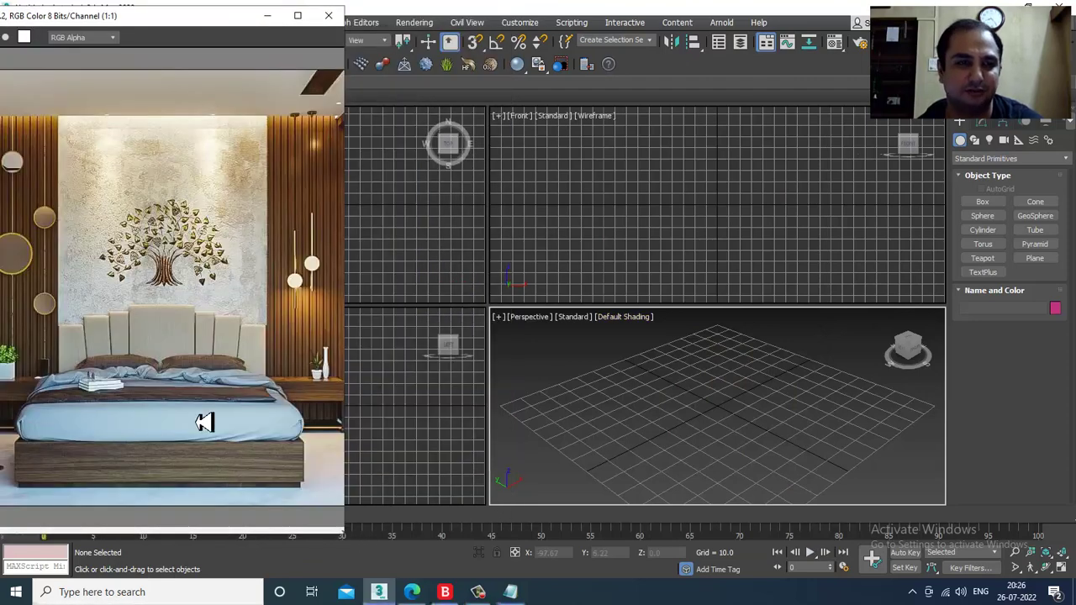
scroll(210, 395, down, 1)
drag(195, 25, 291, 21)
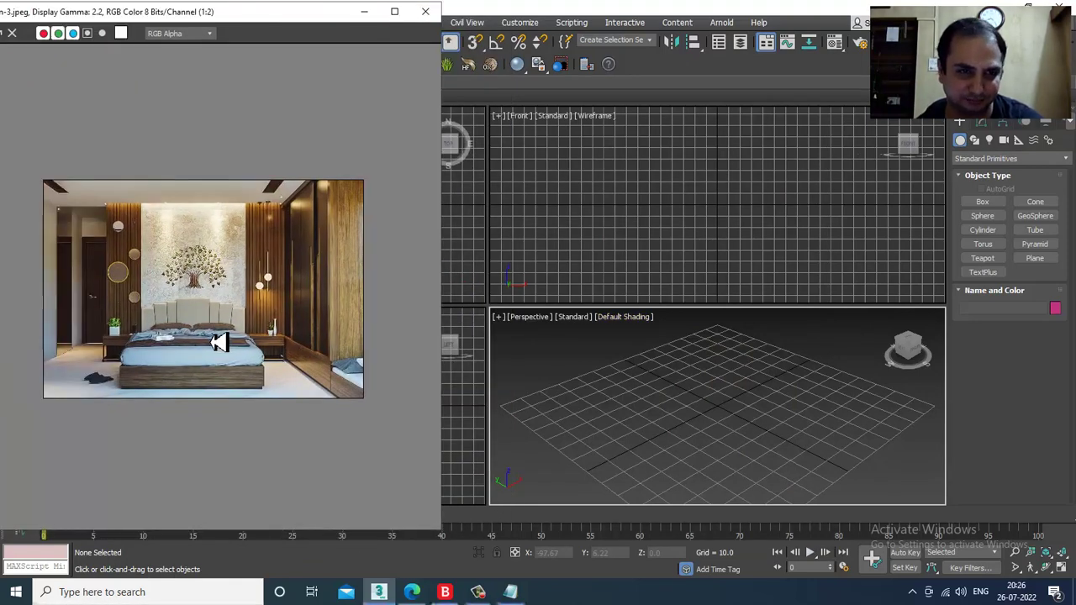
- Create a large rectangular Plane around the world origin in the Perspective view as the room's floor
alt+middle_drag(710, 406, 793, 423)
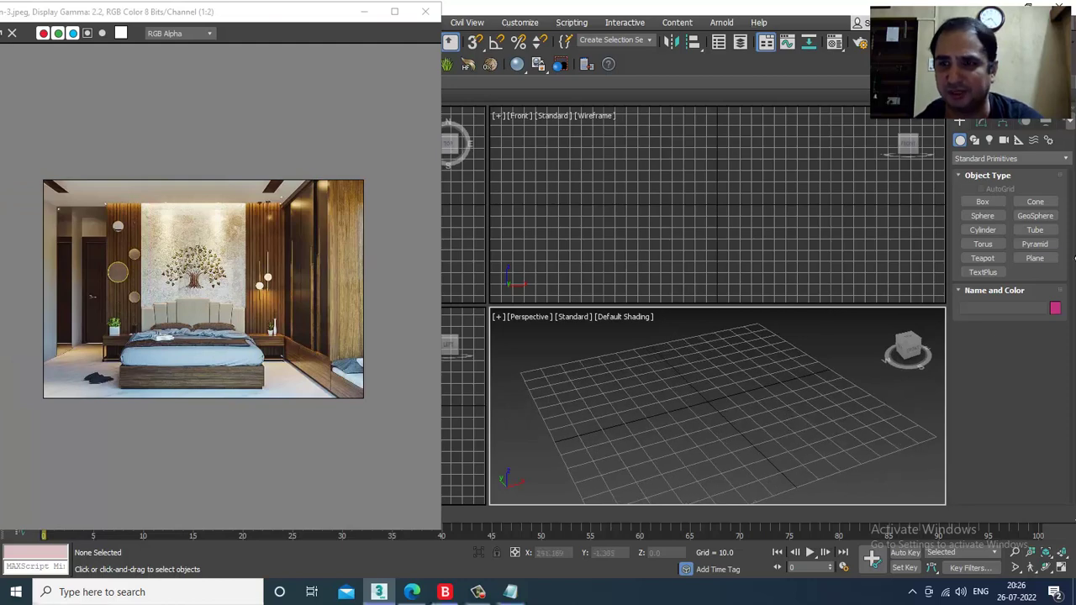
click(1047, 260)
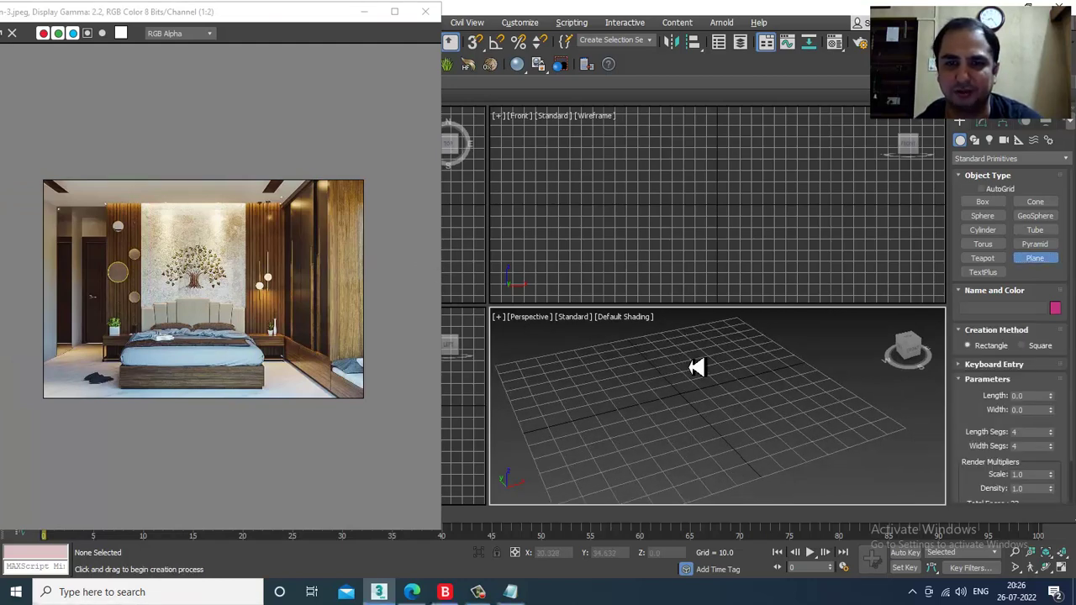
key(alt+w)
drag(745, 251, 584, 527)
key(w)
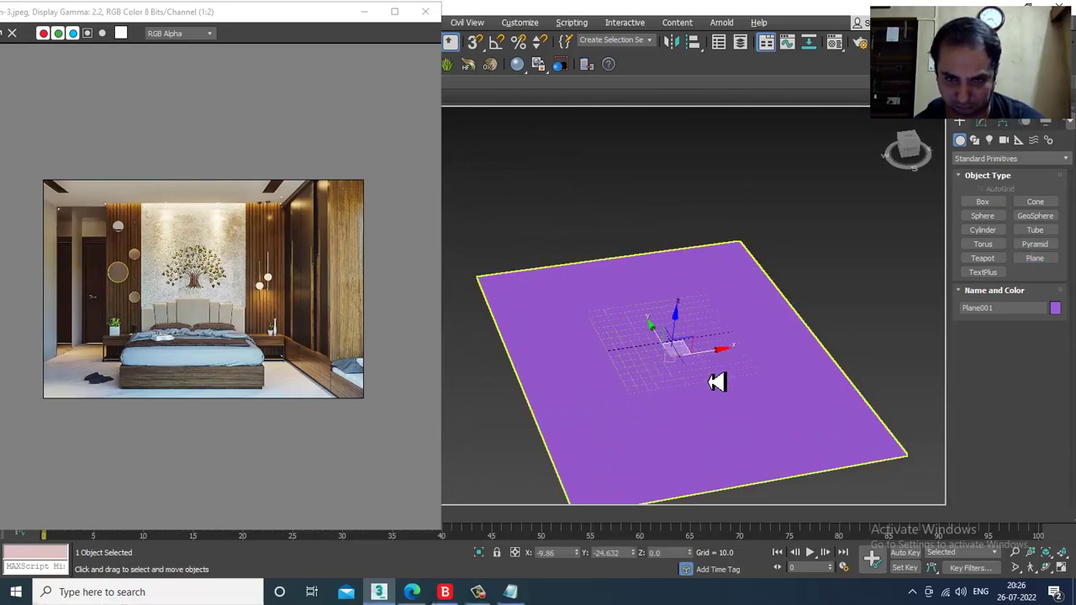
alt+middle_drag(715, 377, 709, 386)
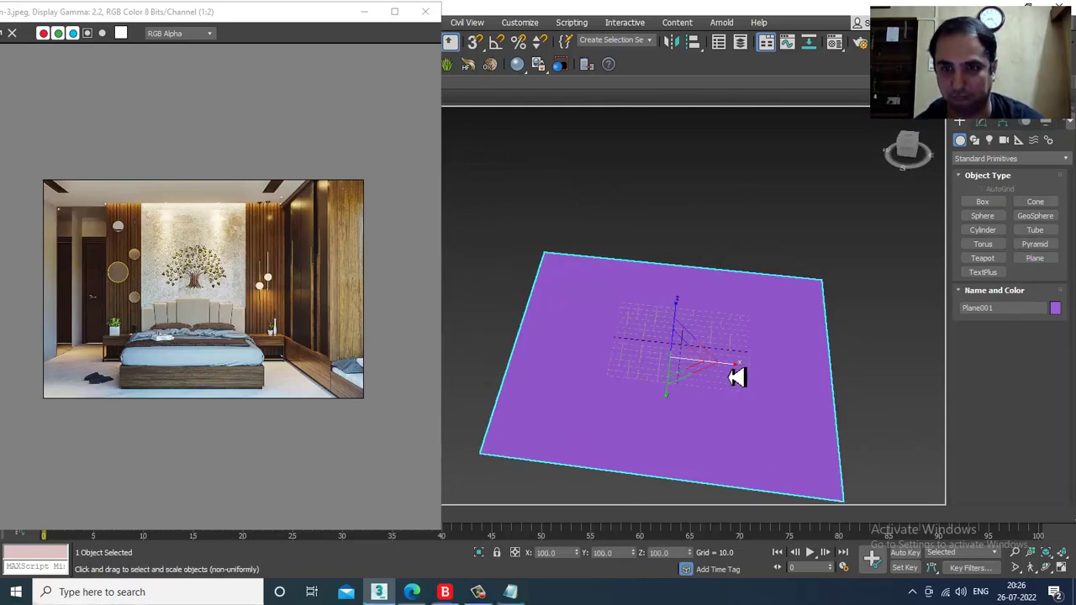
- With snapping on, draw an AEC Extended Wall in the Top view along the floor's two long sides and back edge, leaving the front open
key(alt+w)
middle_click(481, 263)
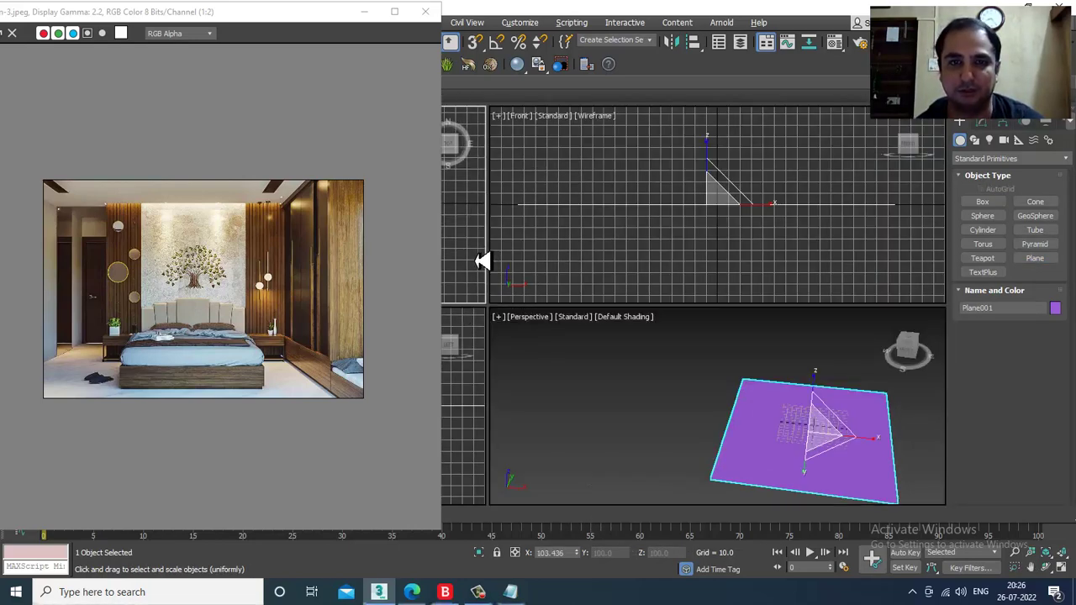
key(alt+w)
middle_drag(486, 263, 706, 271)
scroll(619, 269, down, 2)
scroll(722, 271, down, 2)
key(w)
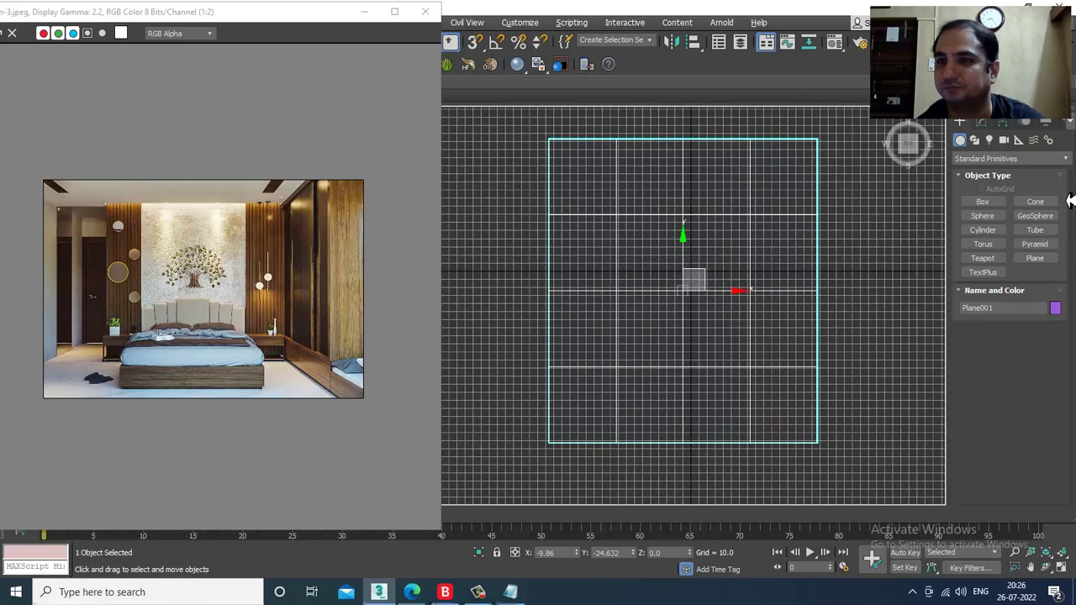
click(982, 159)
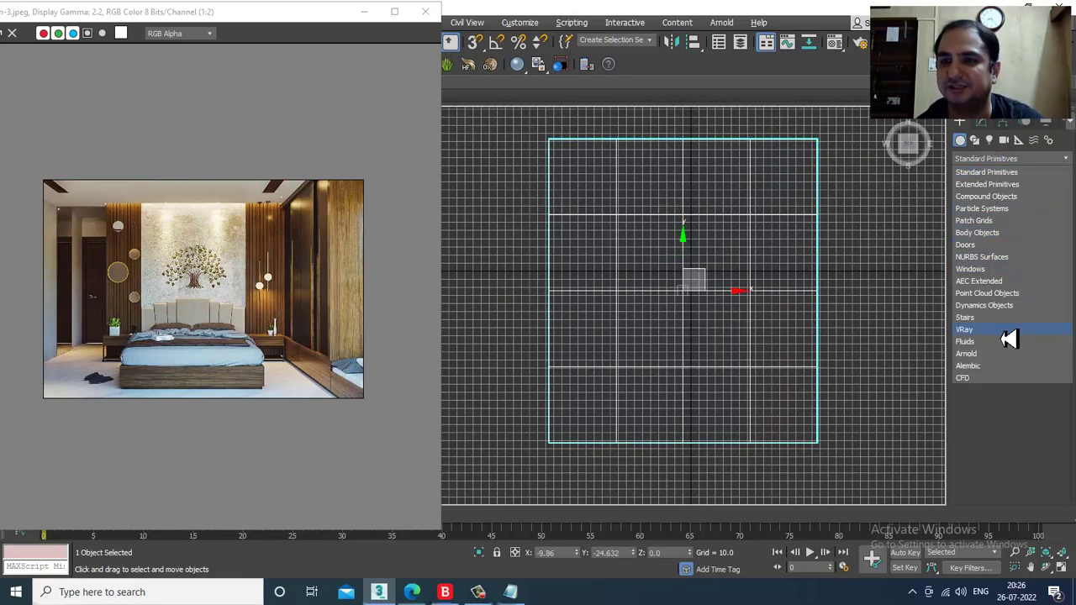
click(984, 282)
click(983, 215)
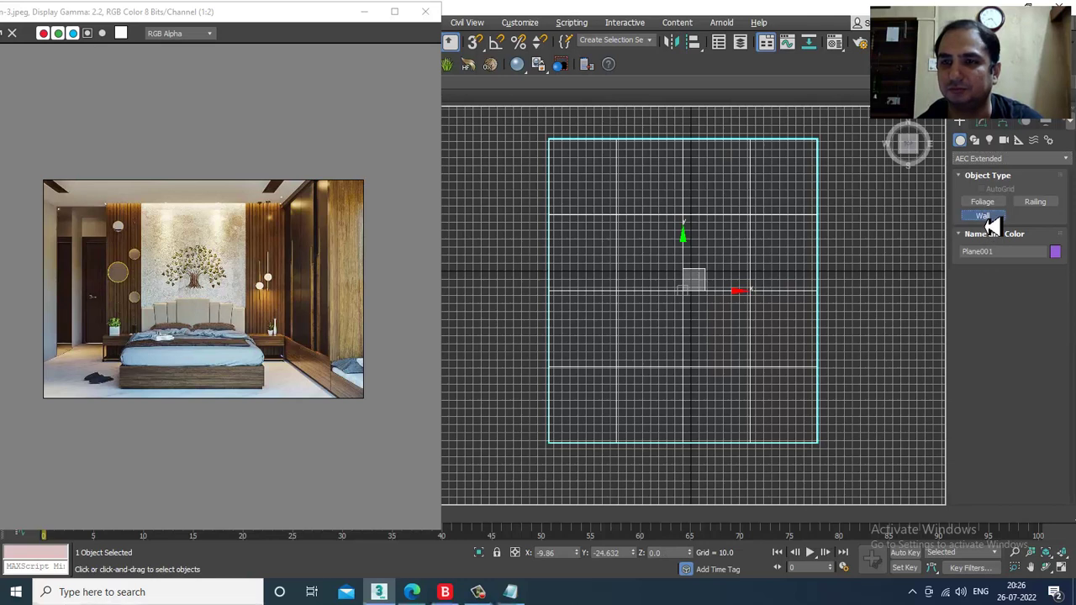
key(s)
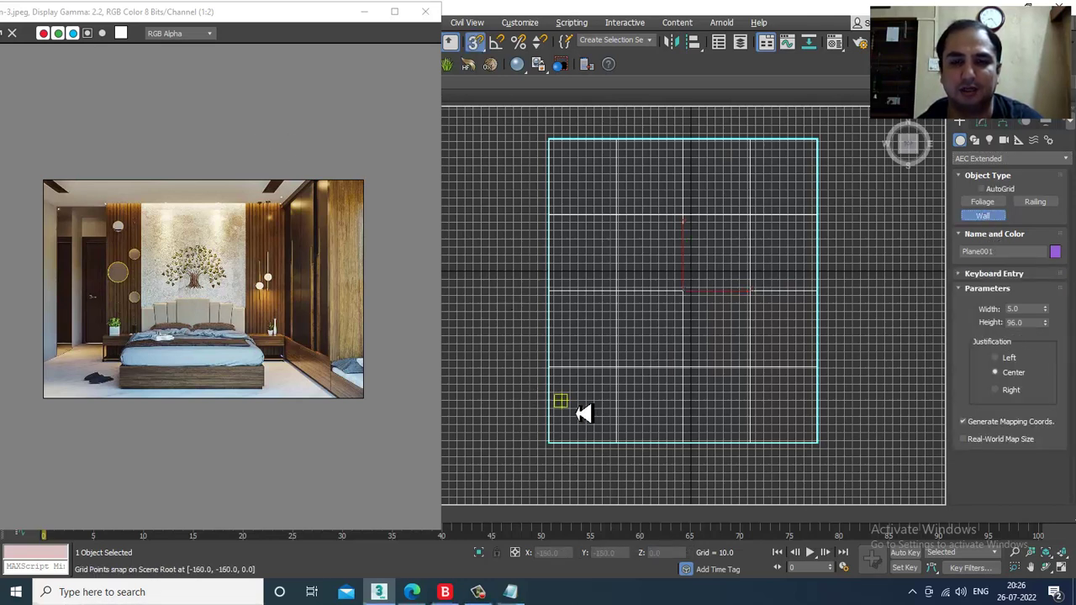
click(550, 449)
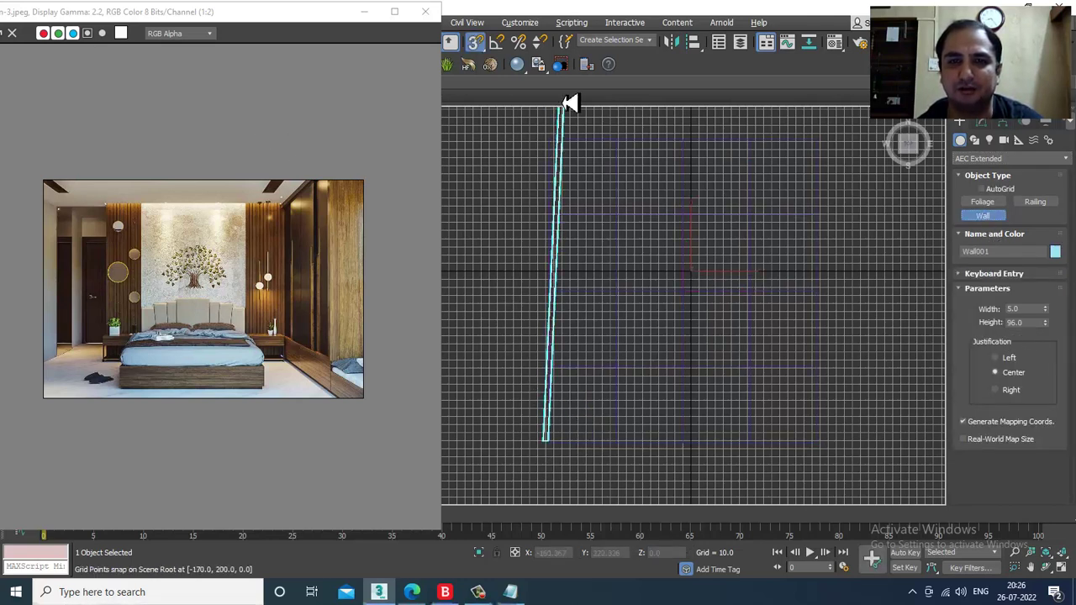
click(545, 144)
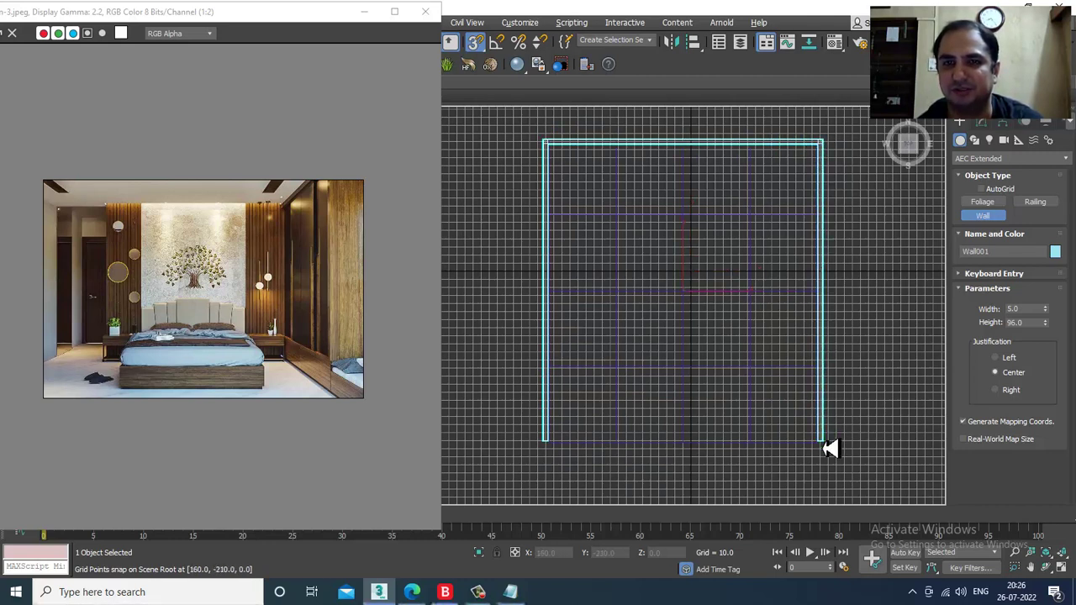
right_click(824, 448)
- Scale the wall vertically to about 191 percent so the room becomes taller
key(alt+w)
middle_drag(807, 445, 650, 271)
key(alt+w)
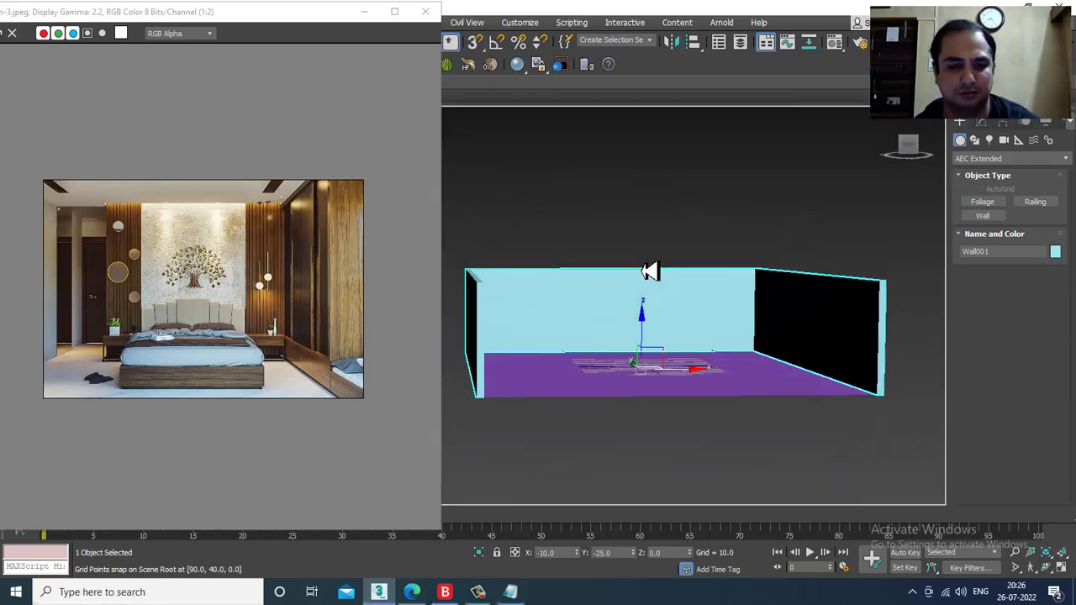
key(r)
drag(645, 319, 655, 275)
key(ctrl+z)
scroll(679, 346, up, 3)
alt+middle_drag(701, 320, 680, 333)
scroll(676, 382, down, 4)
key(r)
key(r)
- Check the reference image and create a thin upright Box in front of the back wall, about 250.8 wide, 4.1 long and 67.7 high
click(246, 279)
scroll(210, 284, up, 1)
scroll(208, 285, down, 1)
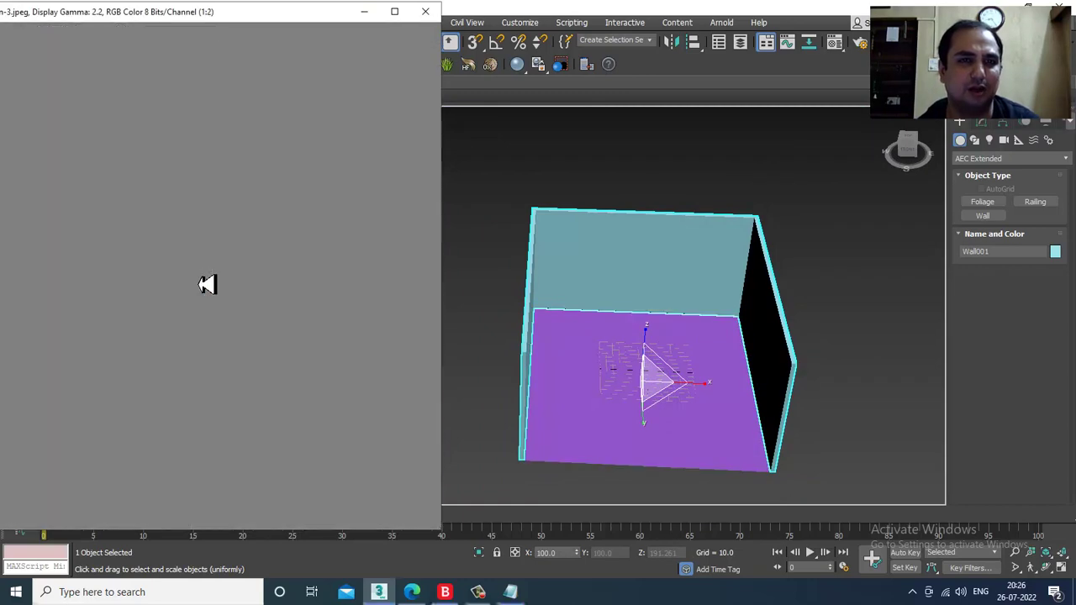
alt+middle_drag(737, 332, 1026, 251)
click(978, 158)
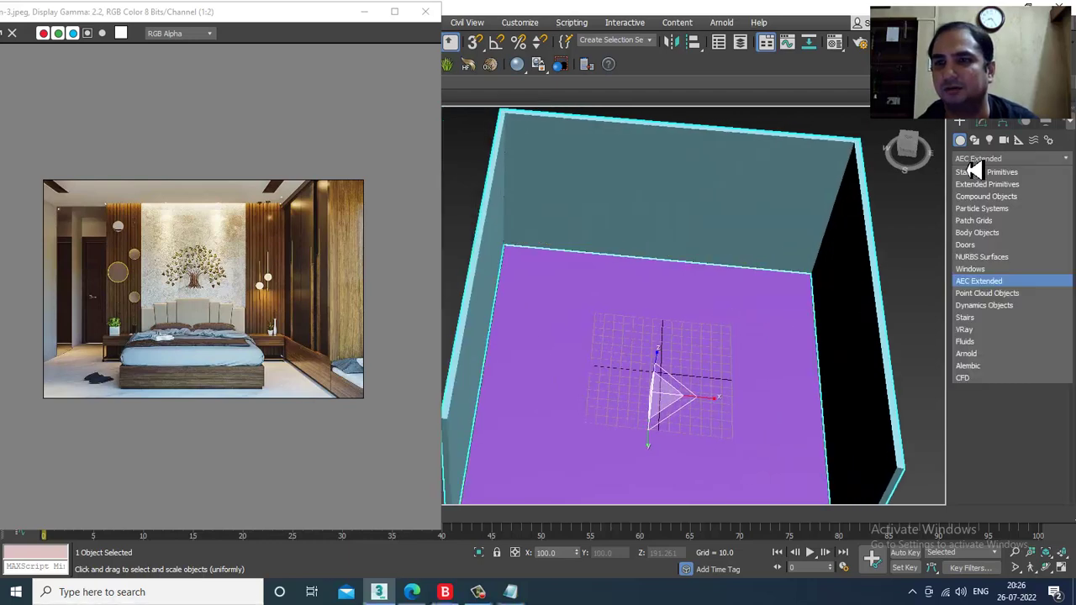
click(984, 166)
click(982, 202)
key(alt+w)
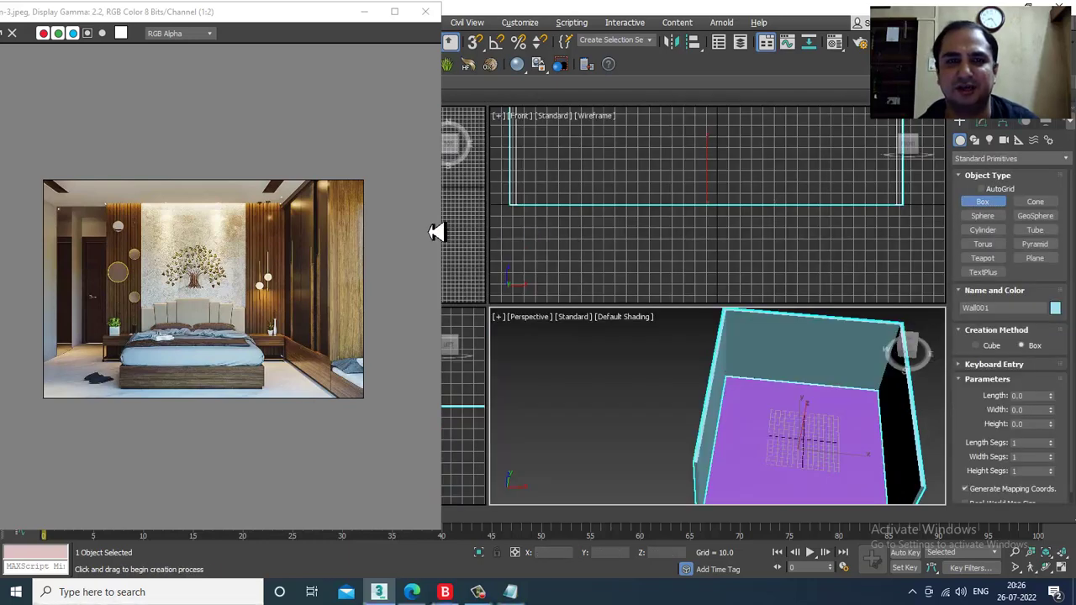
key(alt+w)
scroll(693, 252, up, 5)
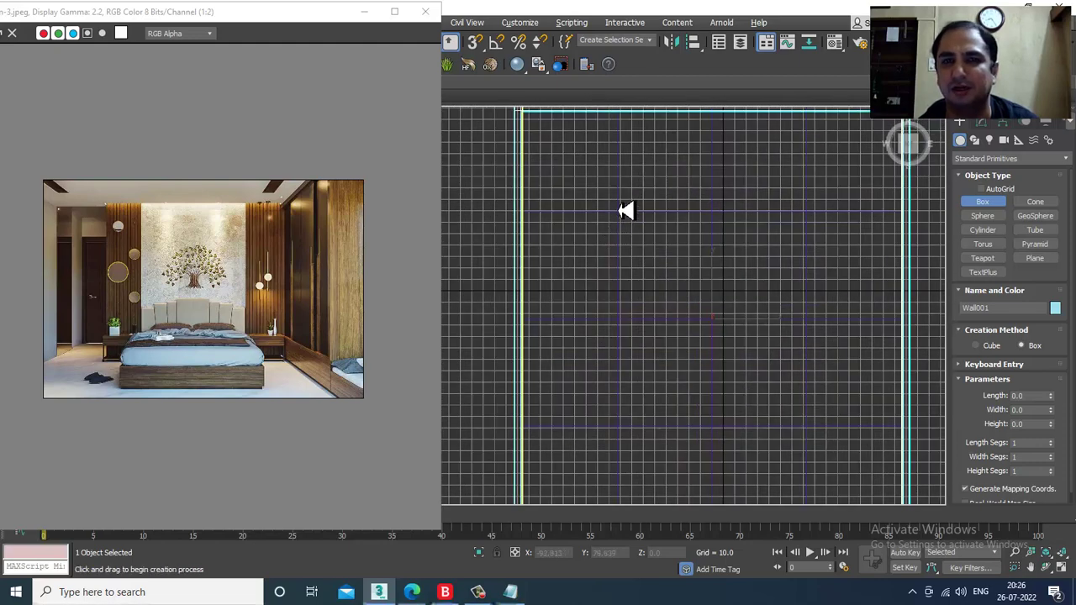
drag(627, 211, 905, 215)
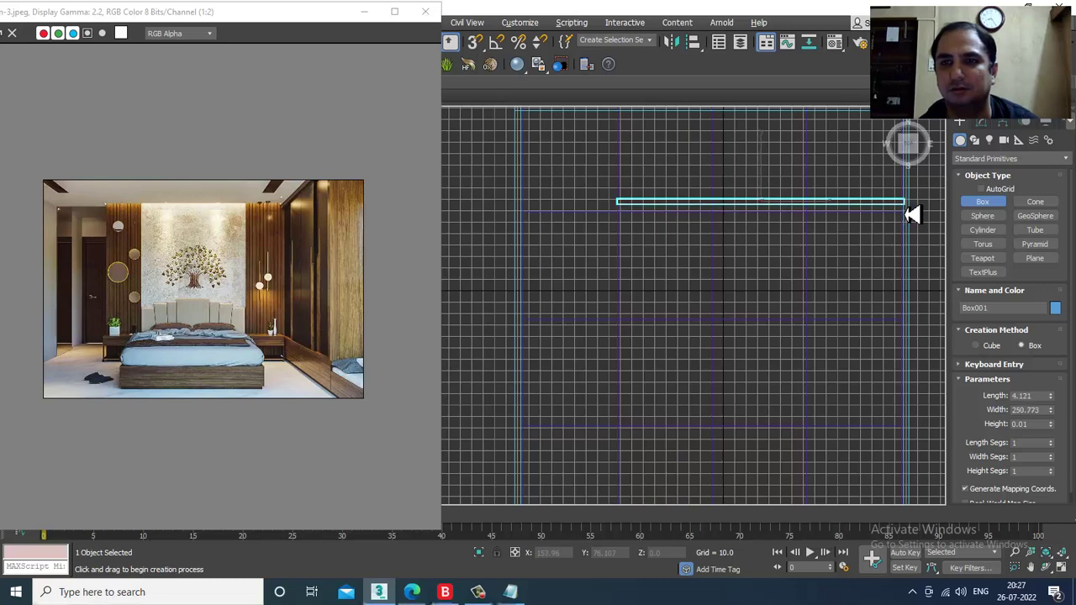
click(882, 137)
key(w)
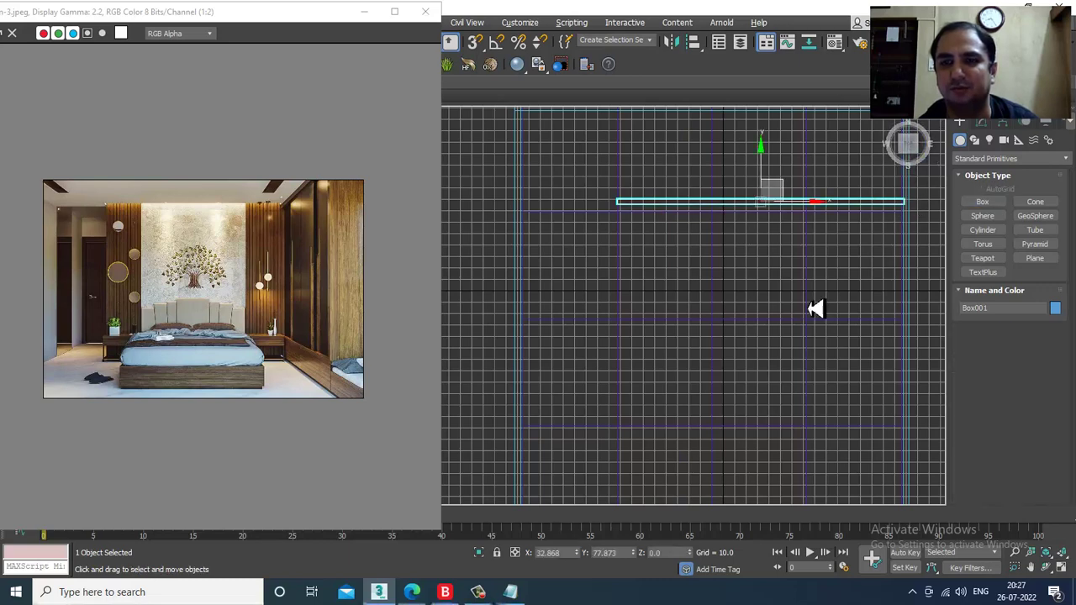
- Select the room's wall object in the Perspective view and convert it to Editable Poly
key(alt+w)
alt+middle_drag(709, 418, 693, 380)
key(alt+w)
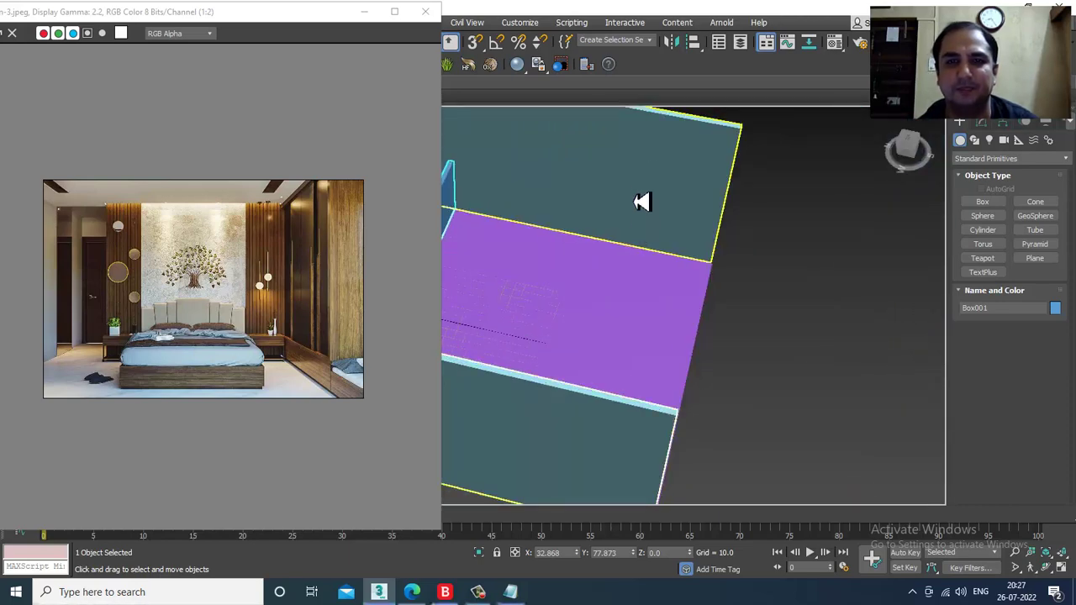
click(629, 179)
alt+middle_drag(636, 230, 645, 313)
key(1)
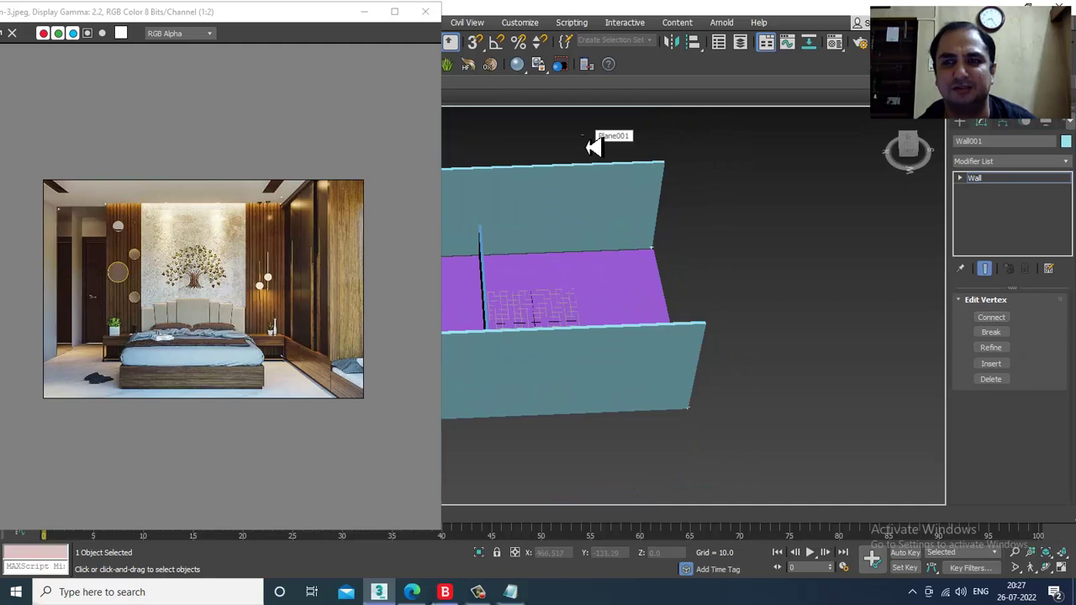
right_click(574, 197)
mouse_move(668, 328)
click(715, 331)
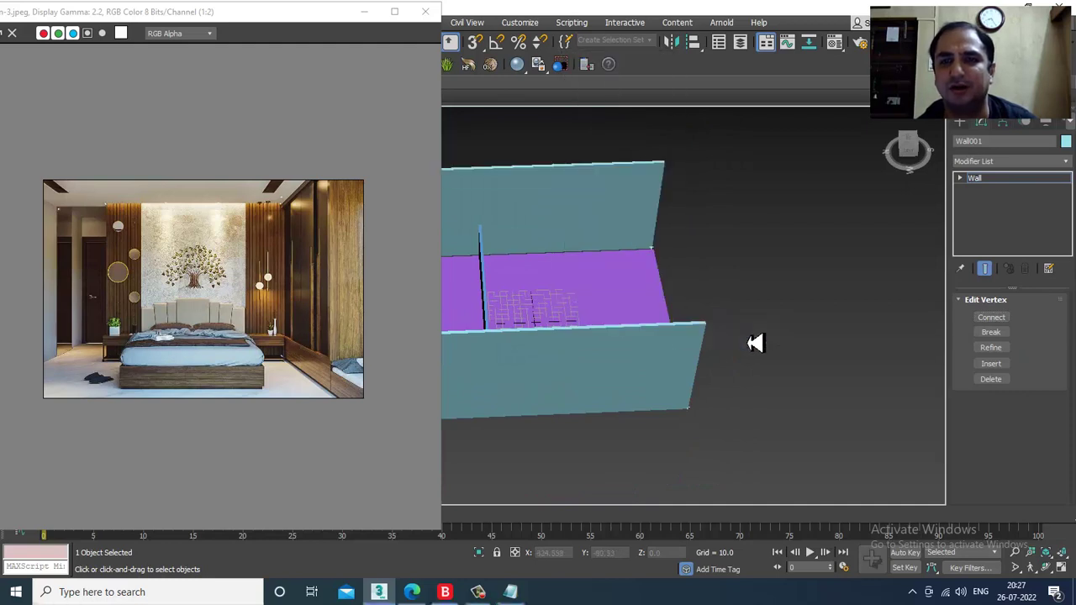
alt+middle_drag(747, 315, 740, 312)
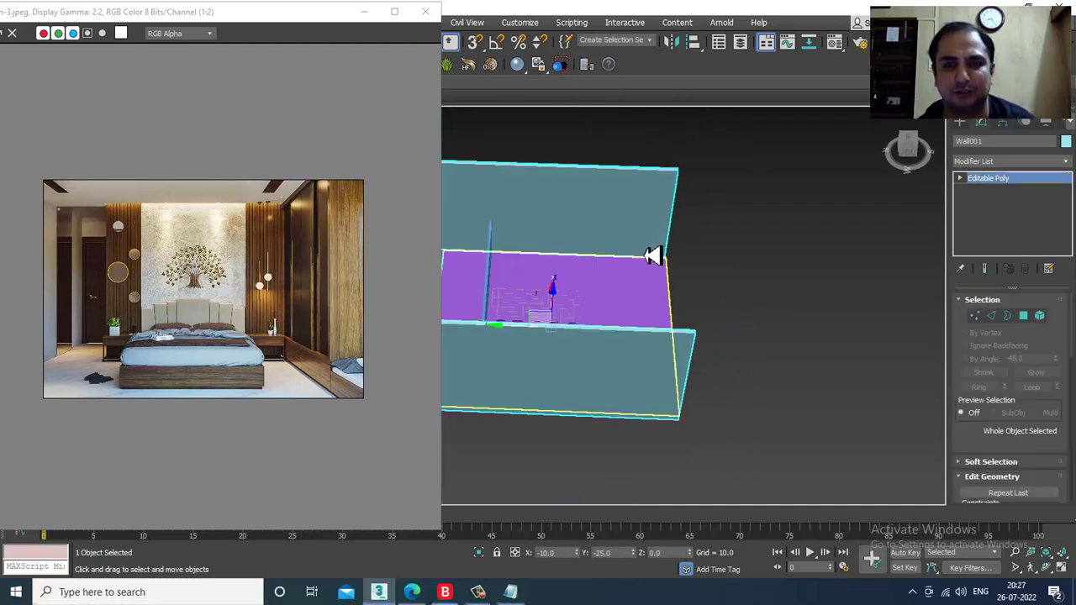
- Extend both side walls forward by moving their eight open-end vertices along Y to about -250.3, and leave vertex editing
key(1)
key(q)
drag(856, 557, 856, 558)
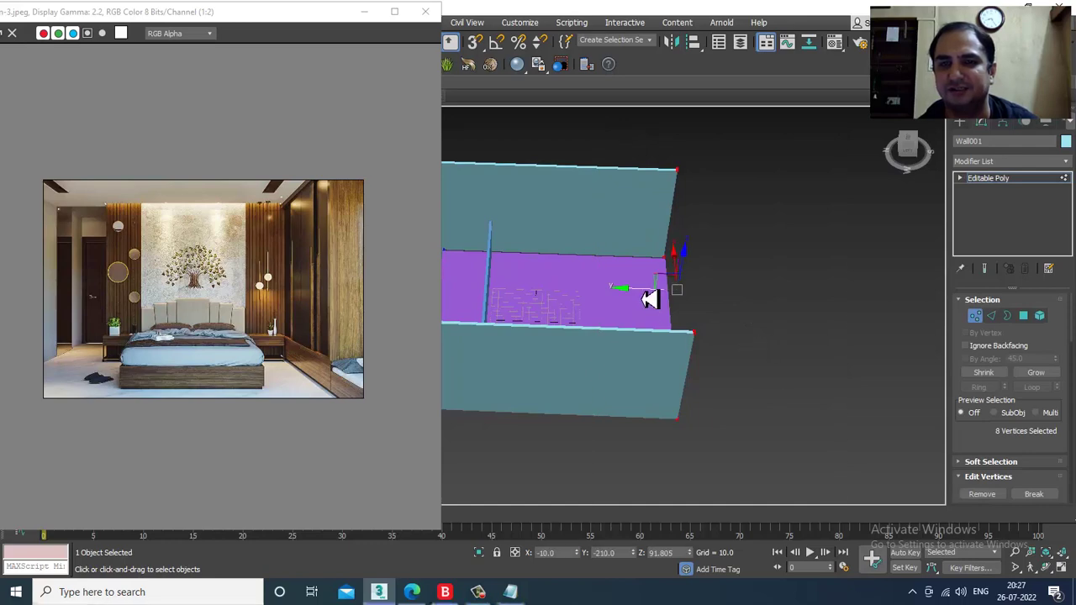
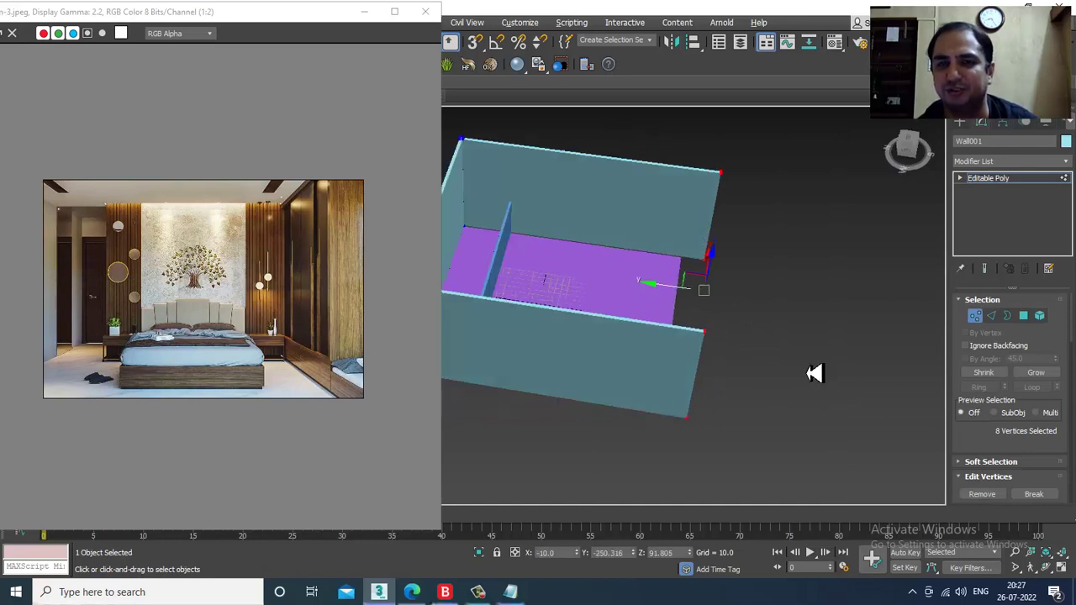
click(1020, 185)
- Select the partition box, show it shaded in the maximized Front view, and convert it to Editable Poly
click(687, 247)
alt+middle_drag(688, 247, 704, 215)
key(alt+w)
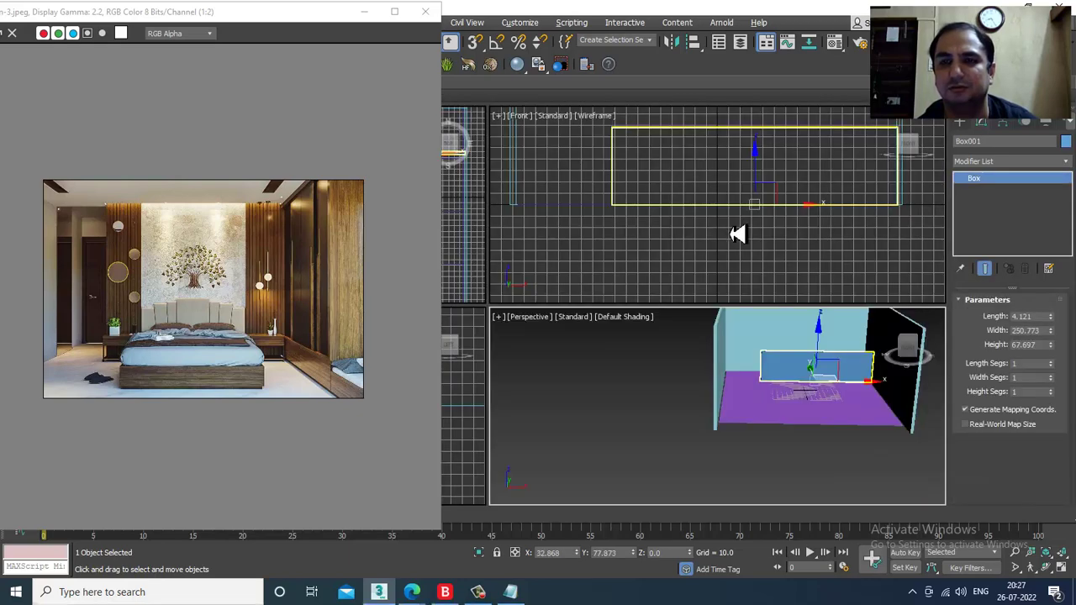
scroll(720, 226, up, 5)
key(alt+w)
key(F3)
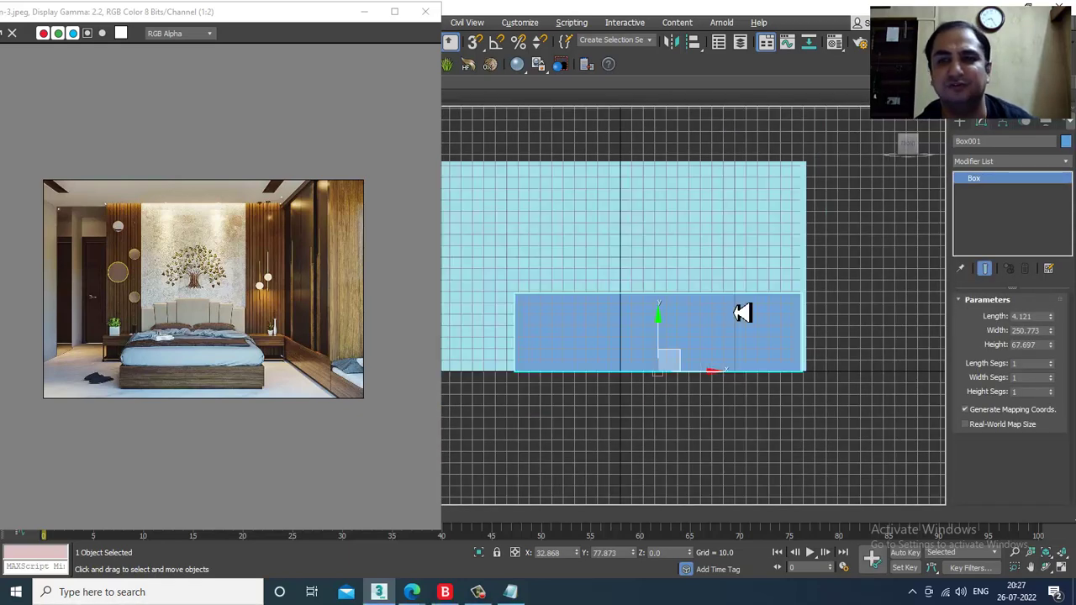
scroll(736, 307, down, 2)
middle_drag(737, 308, 769, 292)
scroll(747, 295, up, 2)
right_click(746, 293)
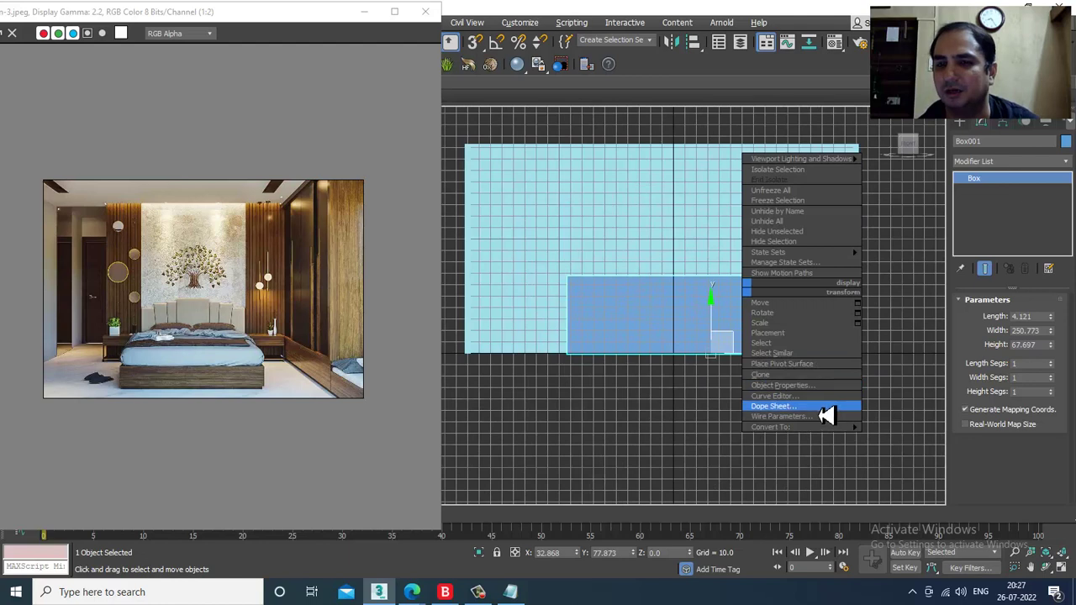
mouse_move(824, 429)
click(921, 444)
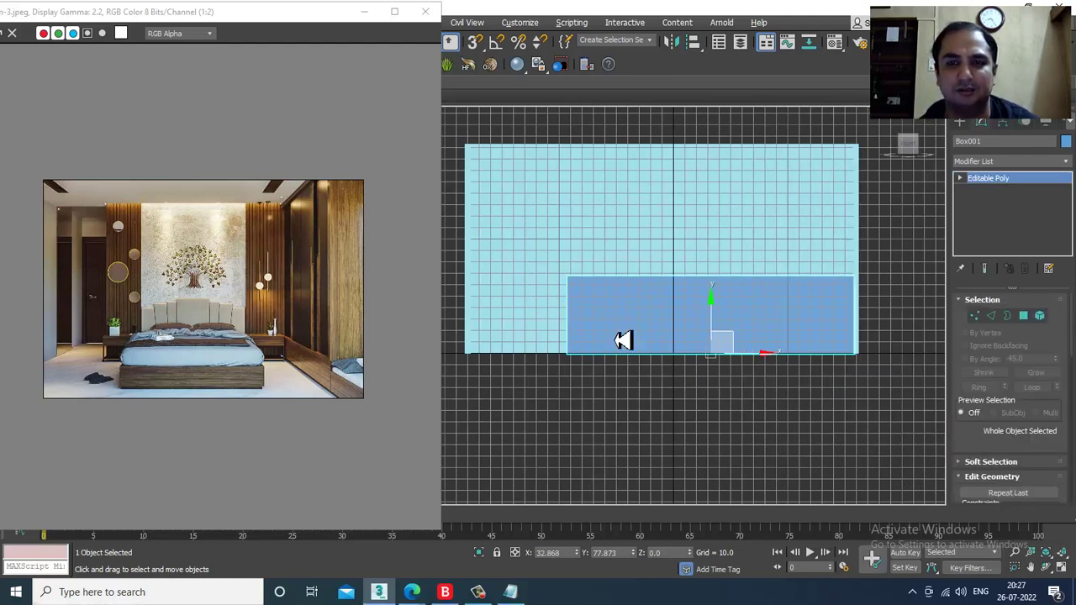
- Raise the partition's four top vertices to Z about 183.4, level with the top of the room's walls
key(1)
drag(978, 308, 976, 306)
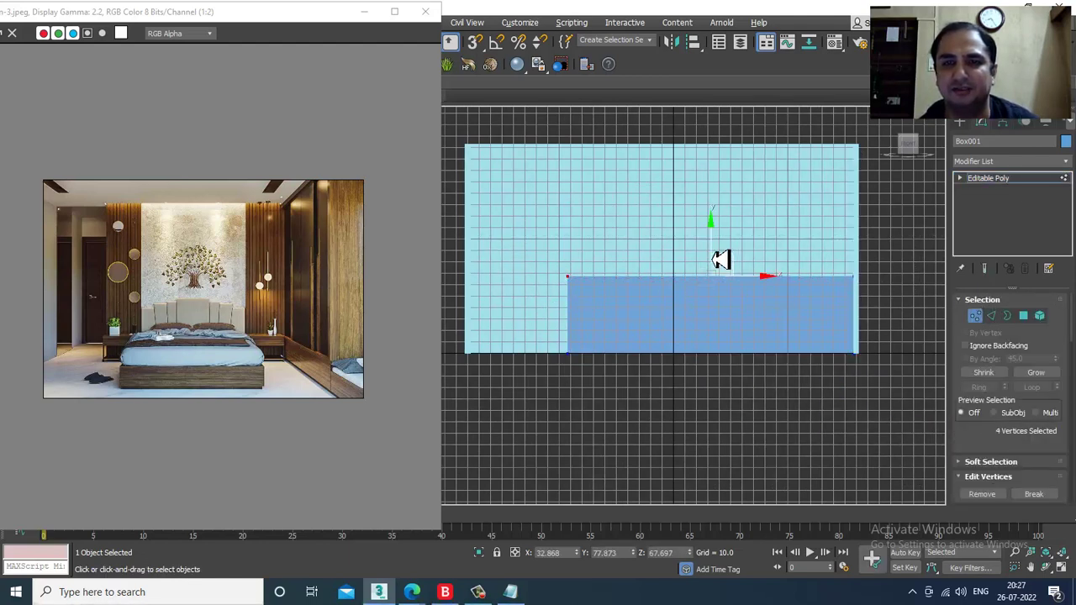
drag(722, 255, 740, 127)
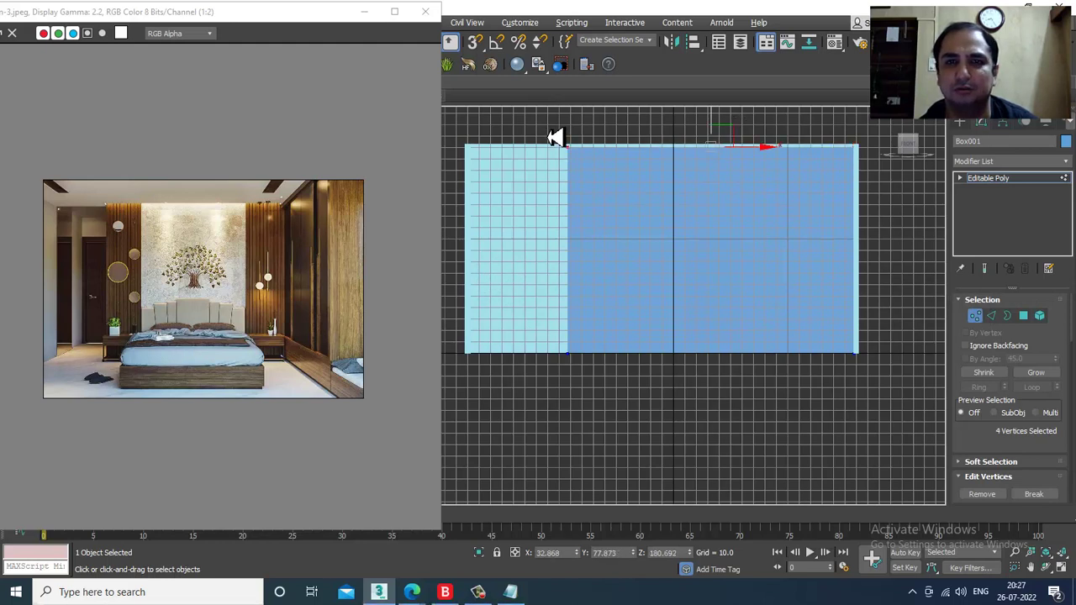
drag(719, 128, 721, 125)
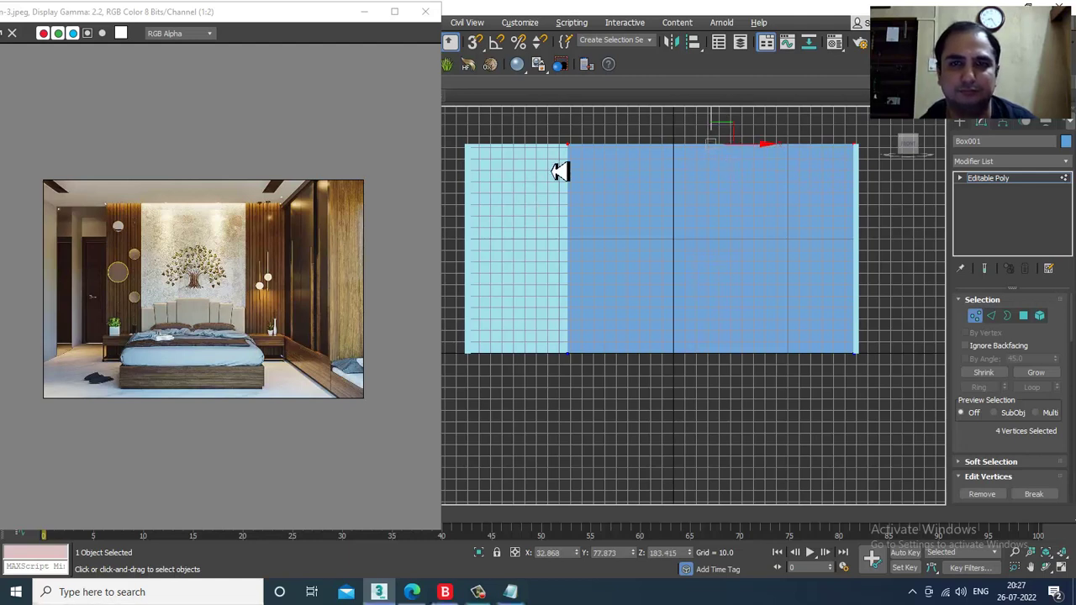
- Widen the partition by moving its left-end vertices along X to about -109.0, and leave vertex editing in the Perspective view
drag(615, 254, 601, 251)
key(alt+w)
alt+middle_drag(859, 427, 812, 437)
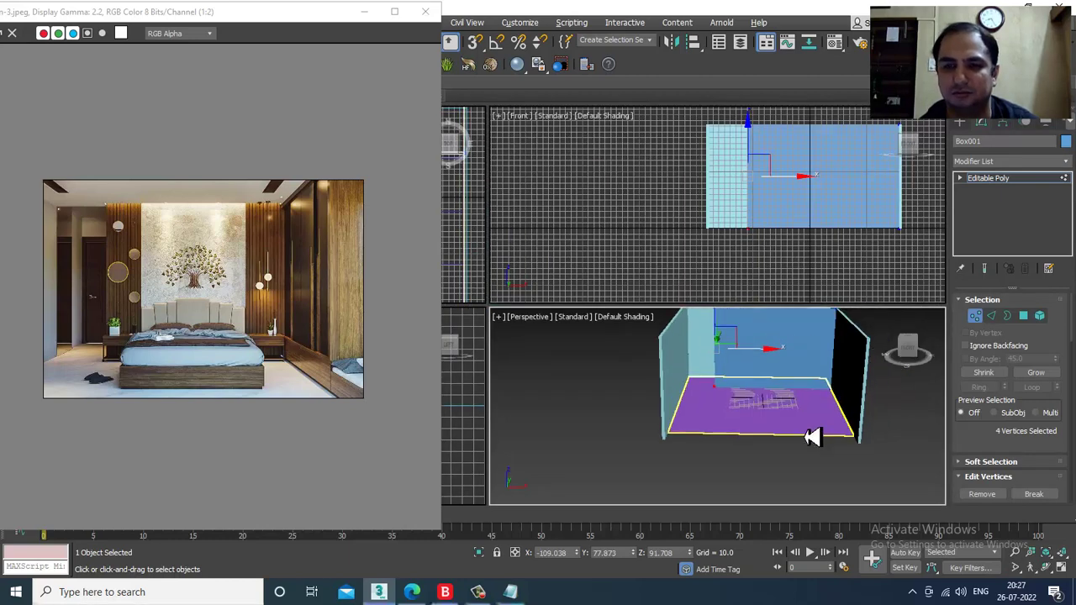
key(alt+w)
alt+middle_drag(711, 353, 732, 386)
click(1034, 181)
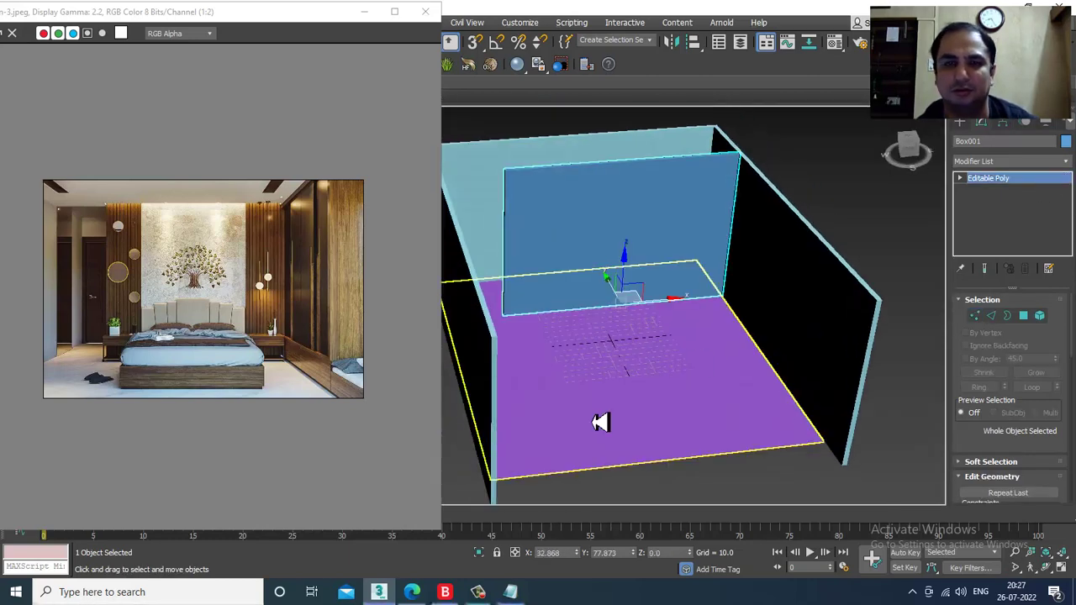
- Scale the floor plane along Y to about 111 percent so it covers the extended side walls
click(601, 420)
key(r)
drag(618, 361, 607, 355)
alt+middle_drag(607, 355, 656, 385)
drag(644, 403, 654, 408)
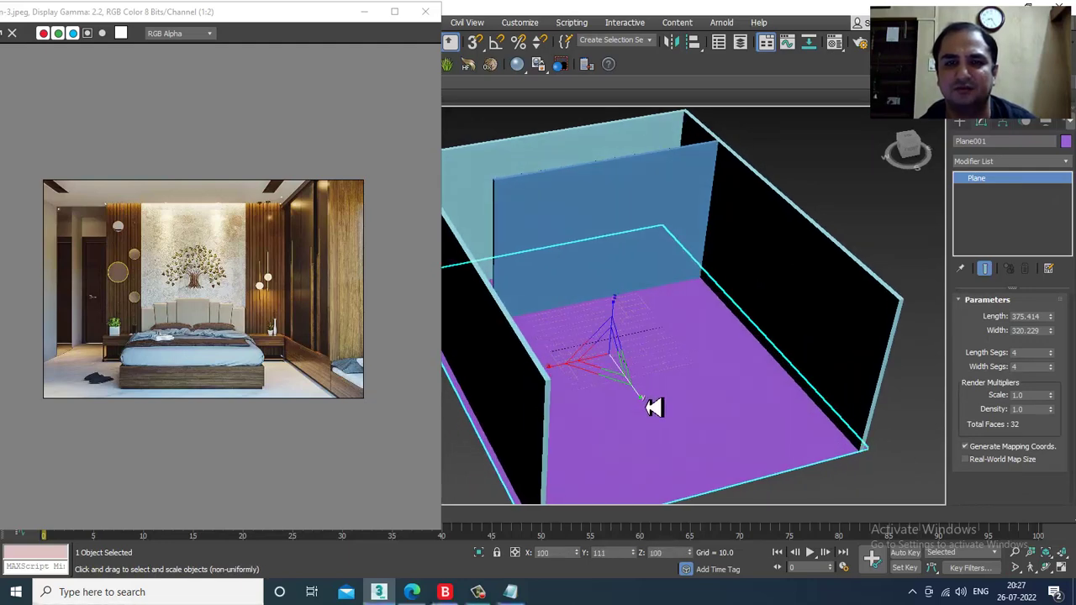
alt+middle_drag(654, 408, 612, 360)
key(w)
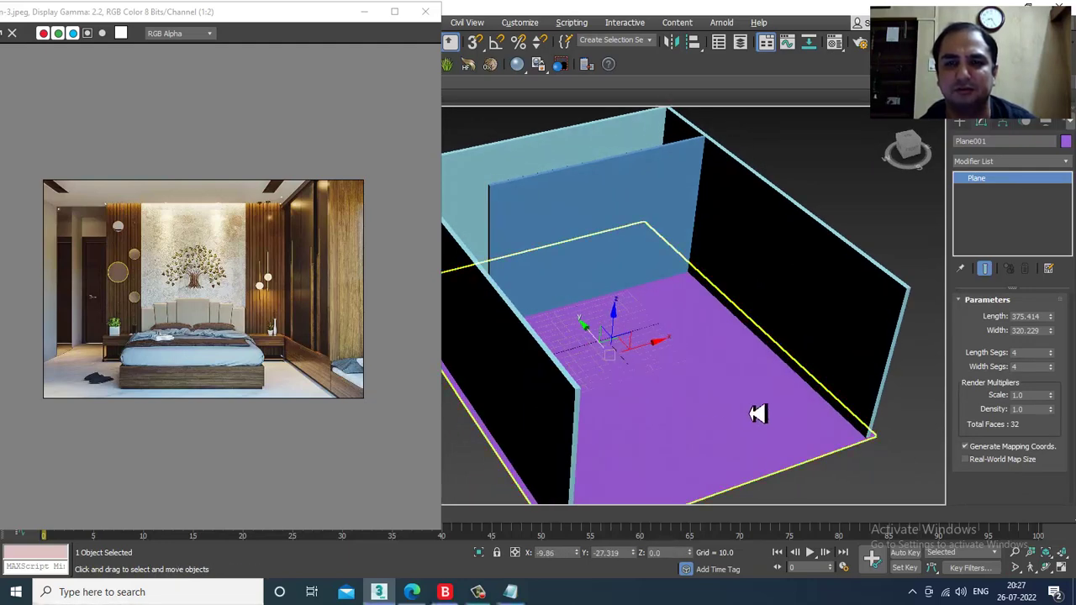
- Compare the room with the enlarged reference image, then select the partition wall and convert it to Editable Poly
alt+middle_drag(757, 412, 696, 375)
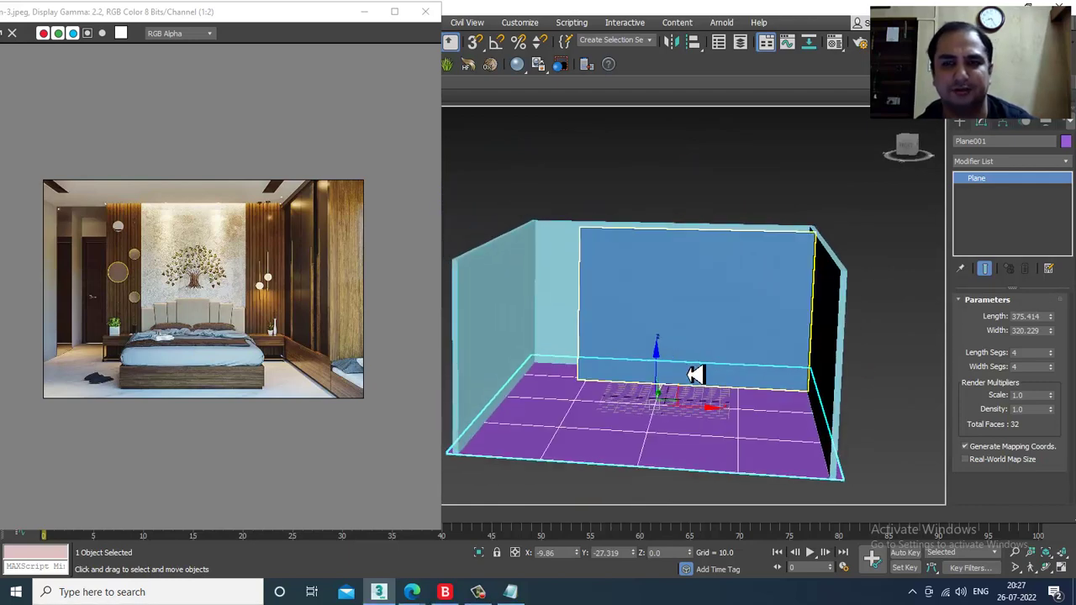
scroll(627, 351, up, 3)
alt+middle_drag(609, 348, 594, 385)
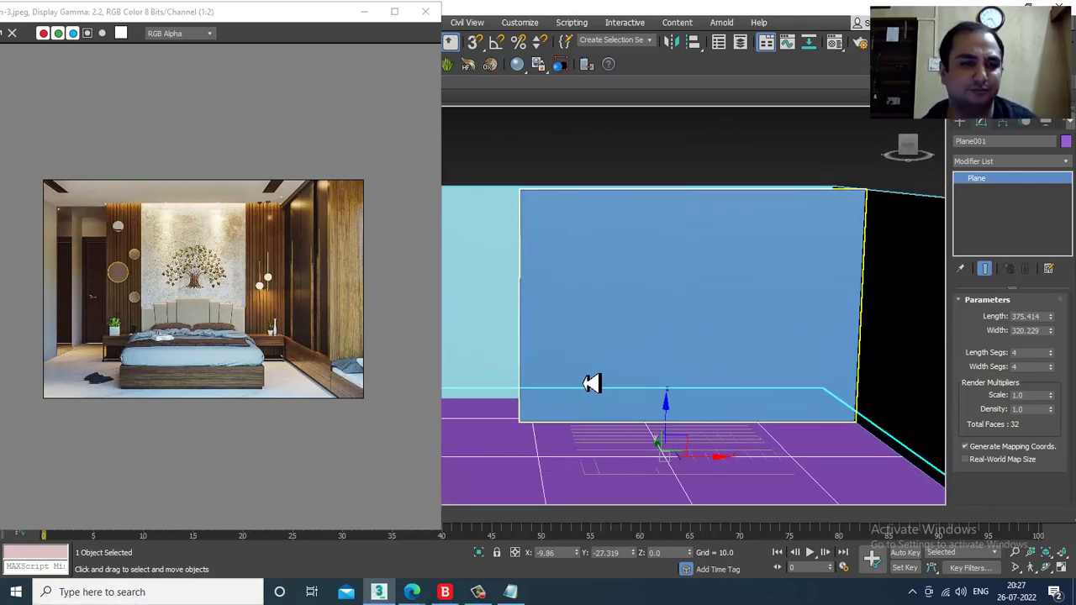
scroll(92, 288, up, 1)
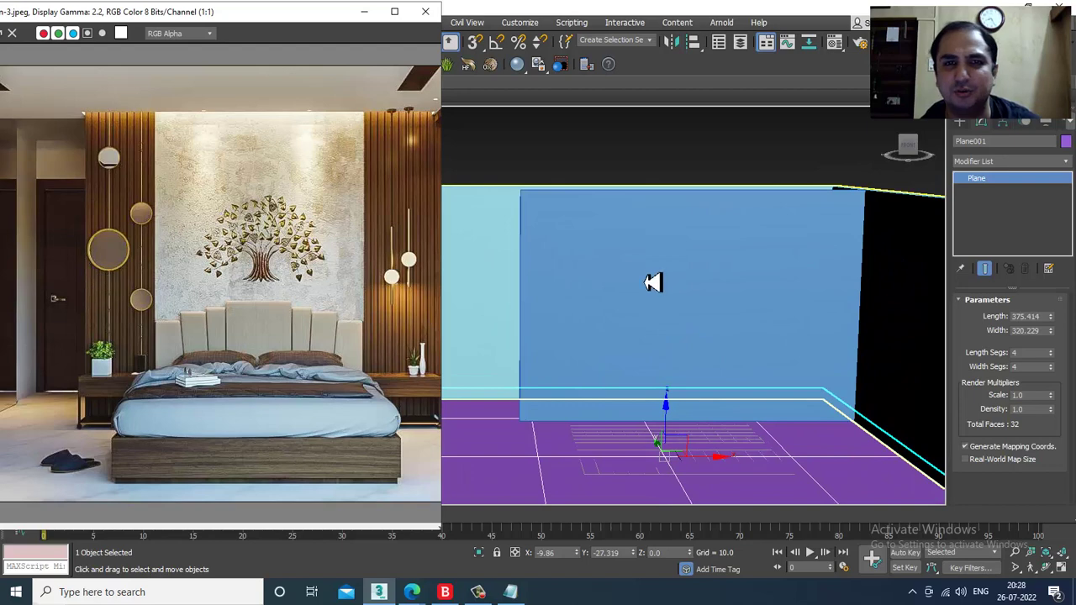
alt+middle_drag(653, 283, 726, 264)
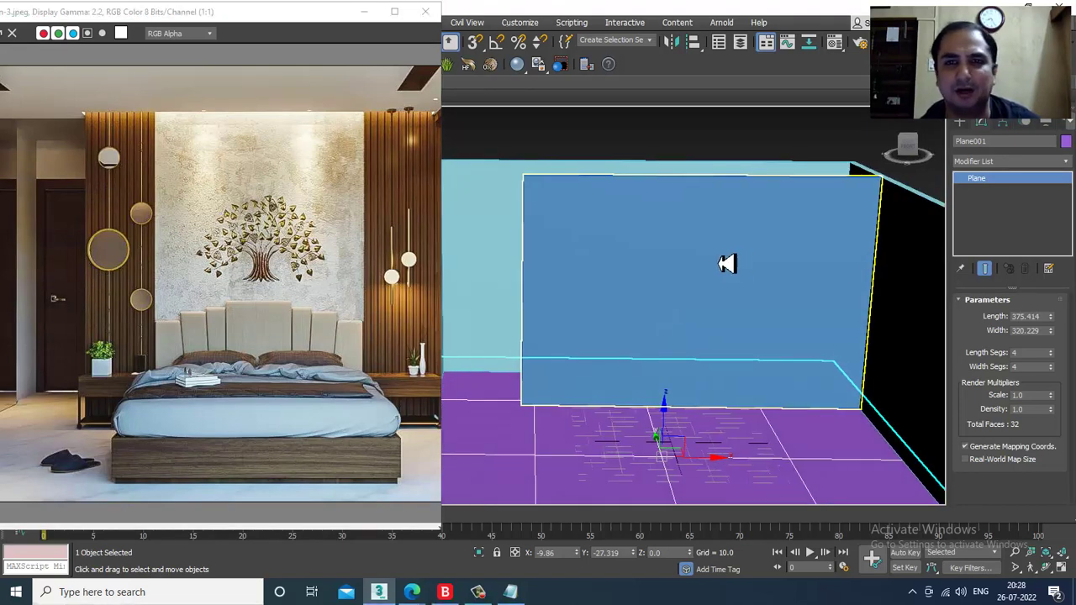
scroll(655, 234, down, 4)
alt+middle_drag(655, 234, 651, 312)
click(655, 266)
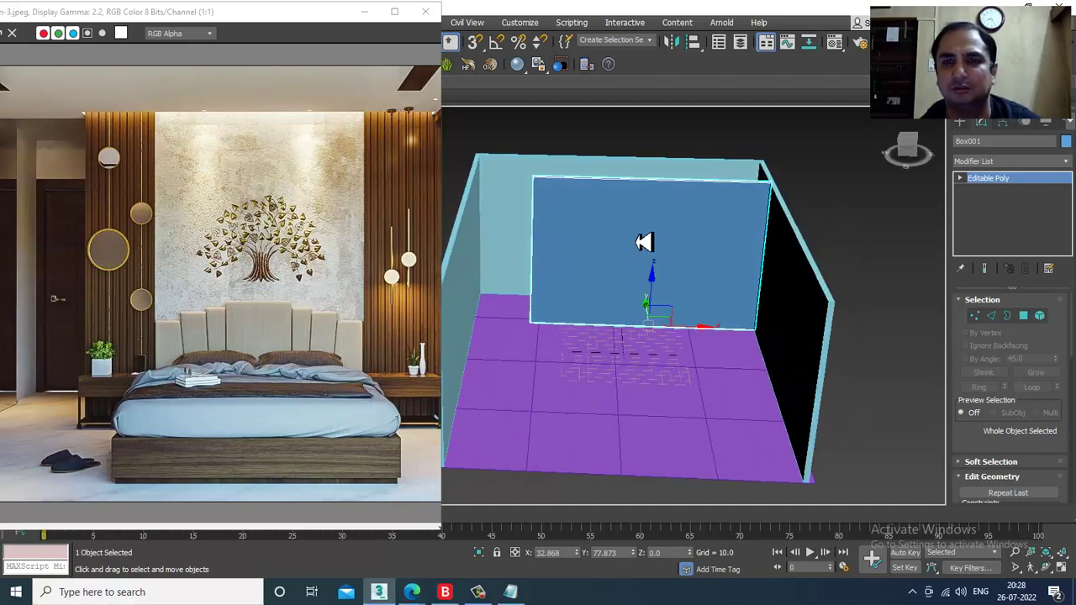
right_click(632, 227)
mouse_move(715, 365)
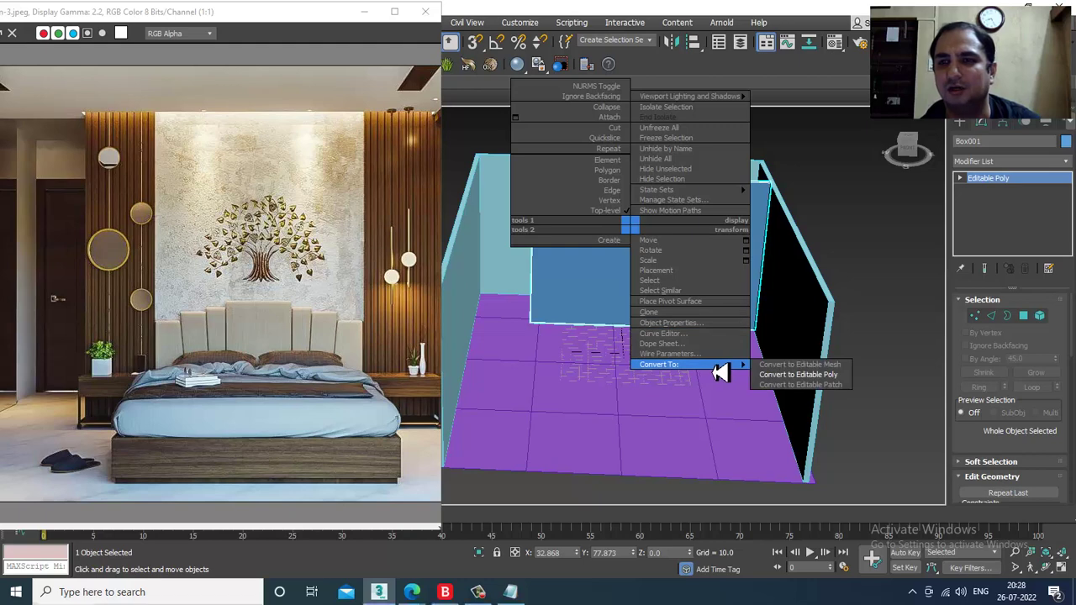
click(805, 375)
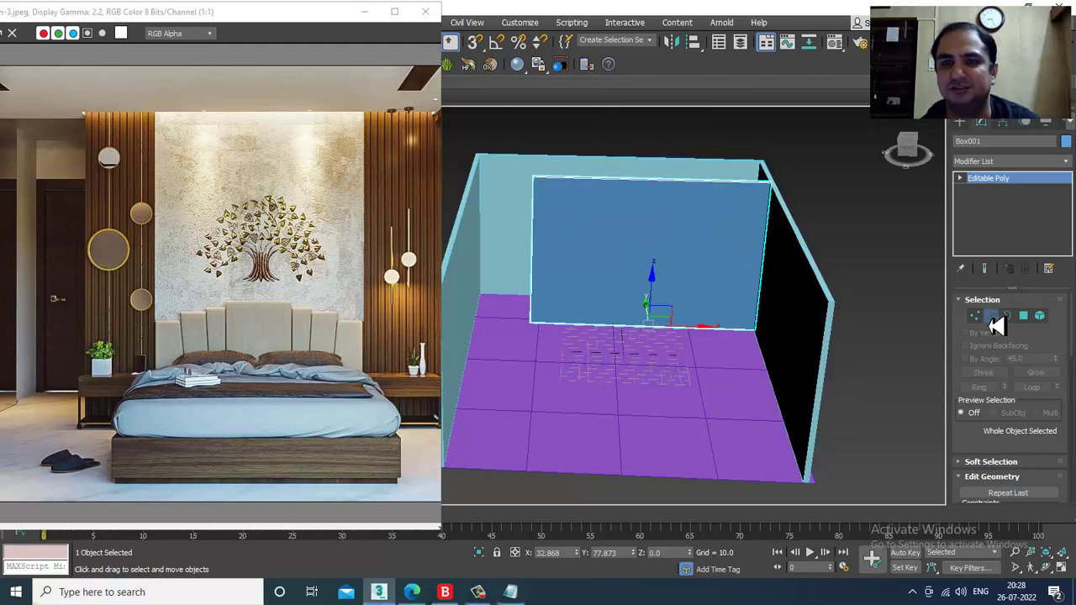
- Connect the partition's four long horizontal edges with one segment and move the new vertical edge loop to X about -48.4
click(992, 317)
drag(687, 383, 676, 430)
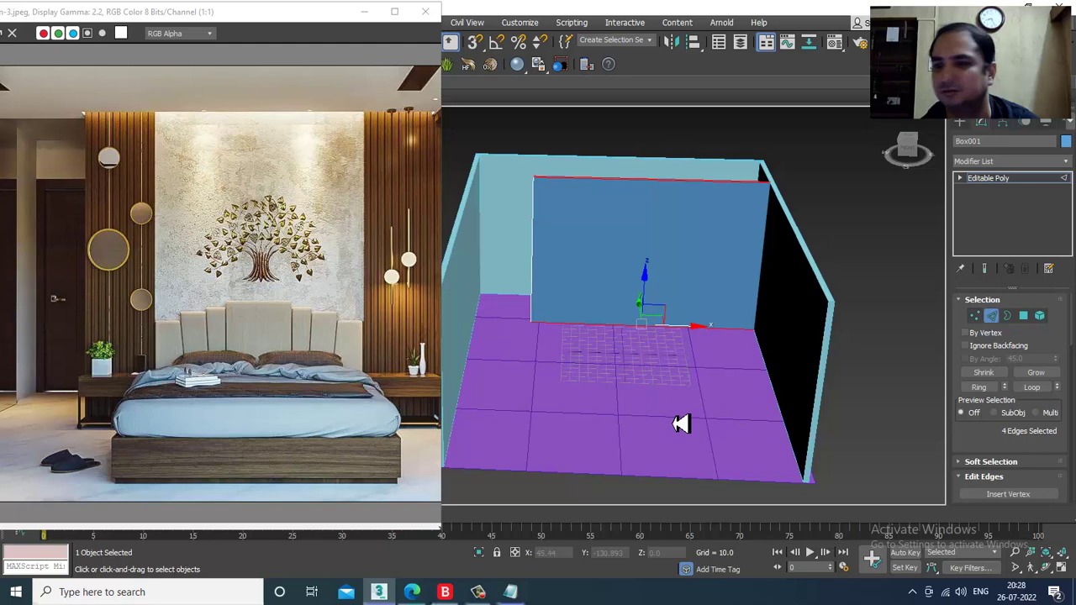
scroll(998, 467, down, 4)
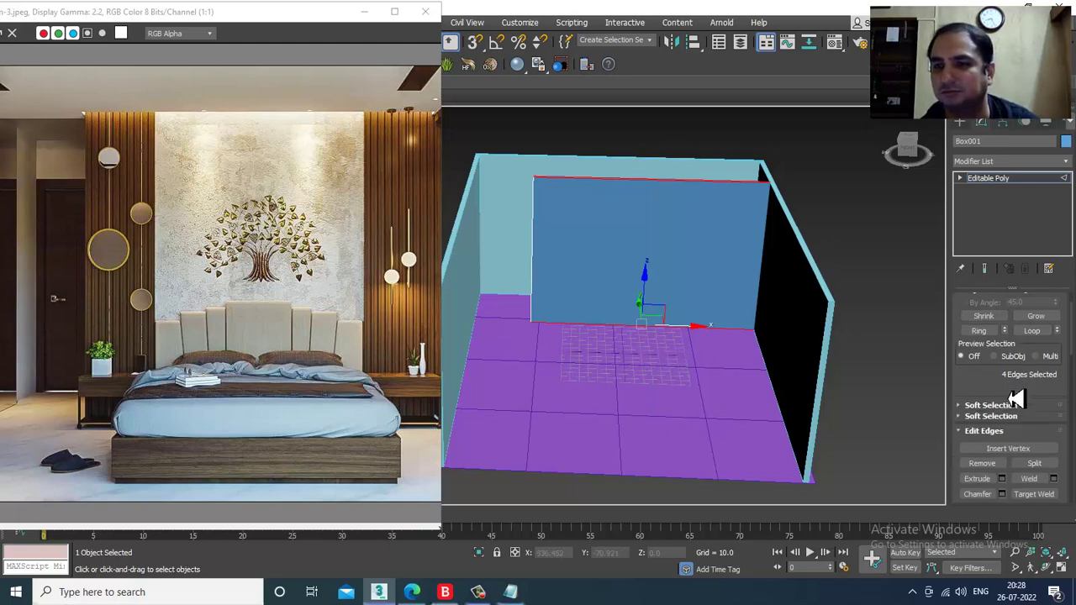
click(1054, 385)
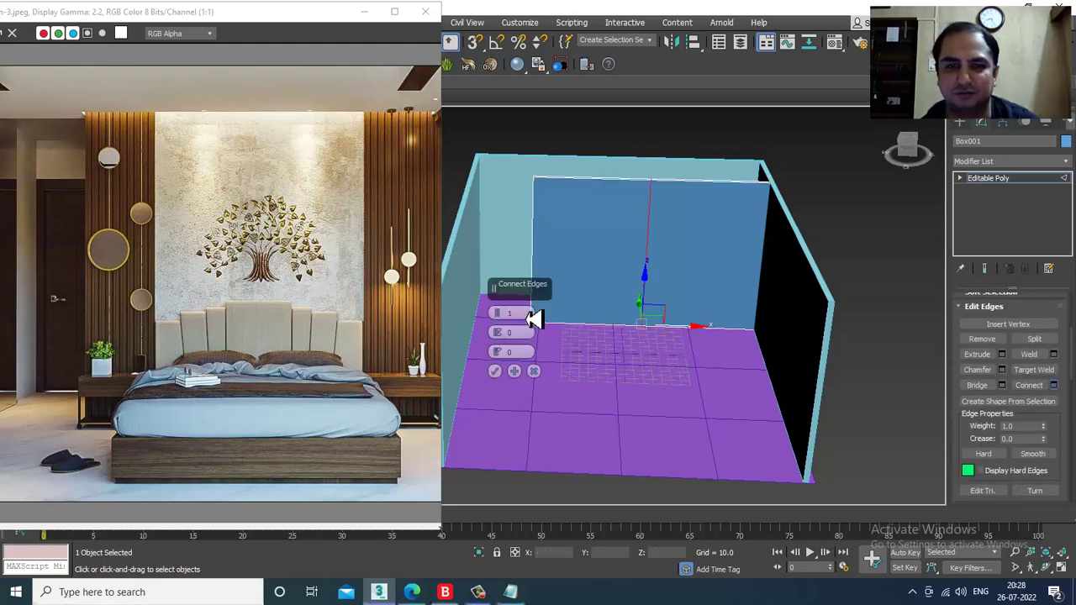
click(494, 370)
drag(685, 270, 625, 251)
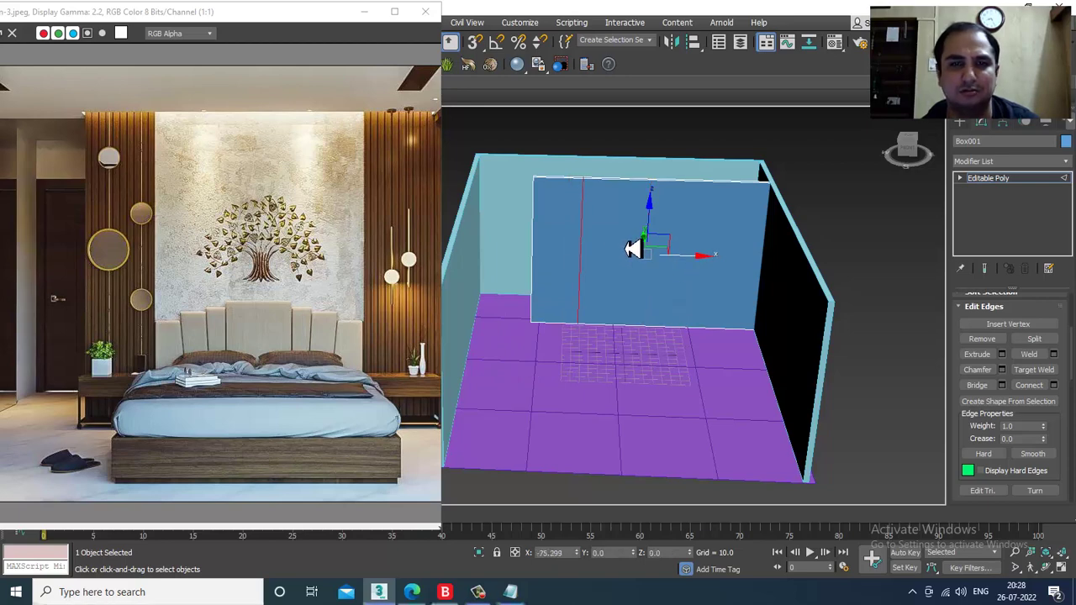
- Connect the horizontal edges of the partition's wider section with one segment and move that loop to X about 99.7
alt+middle_drag(639, 254, 636, 200)
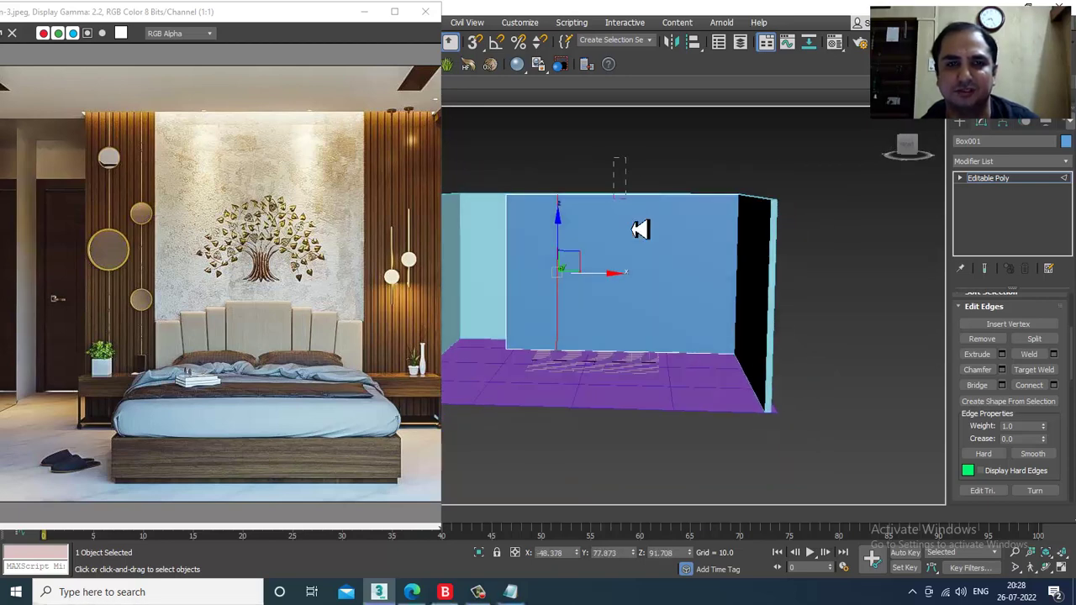
drag(641, 228, 673, 372)
alt+middle_drag(678, 303, 691, 300)
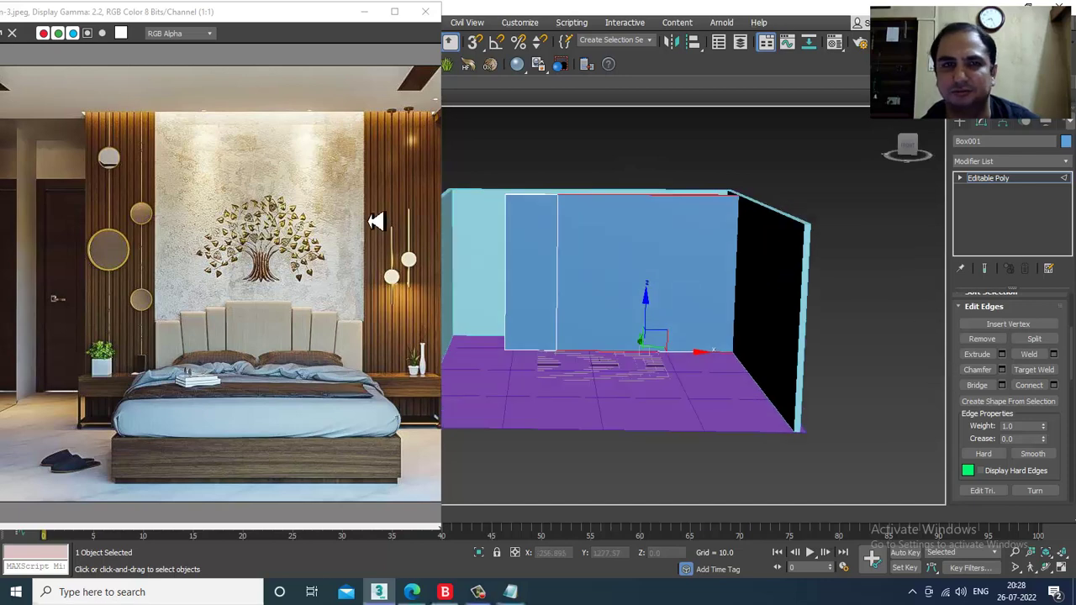
middle_drag(370, 221, 301, 206)
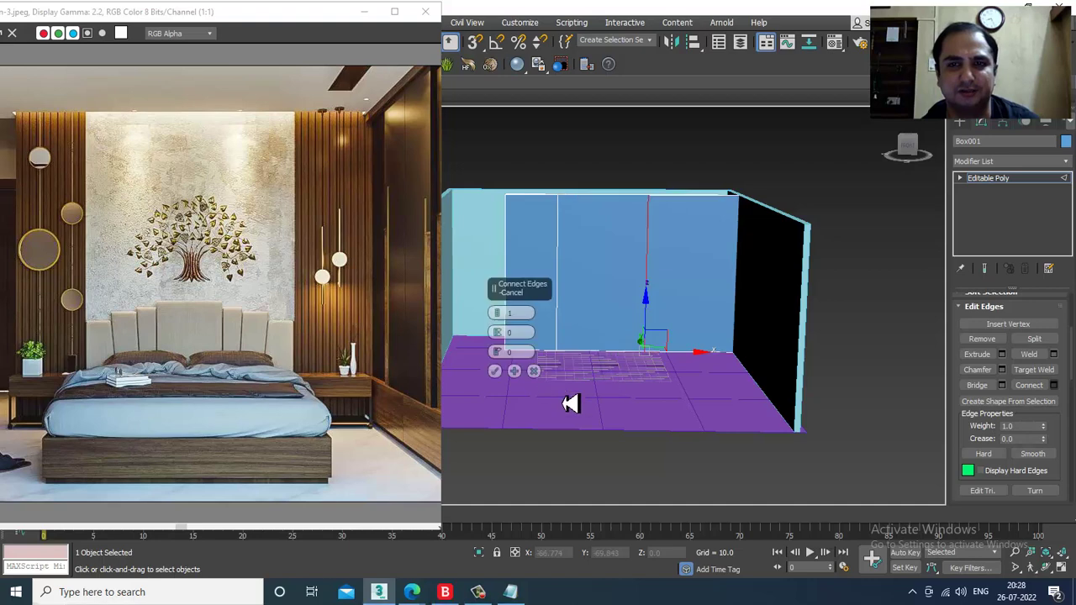
click(496, 370)
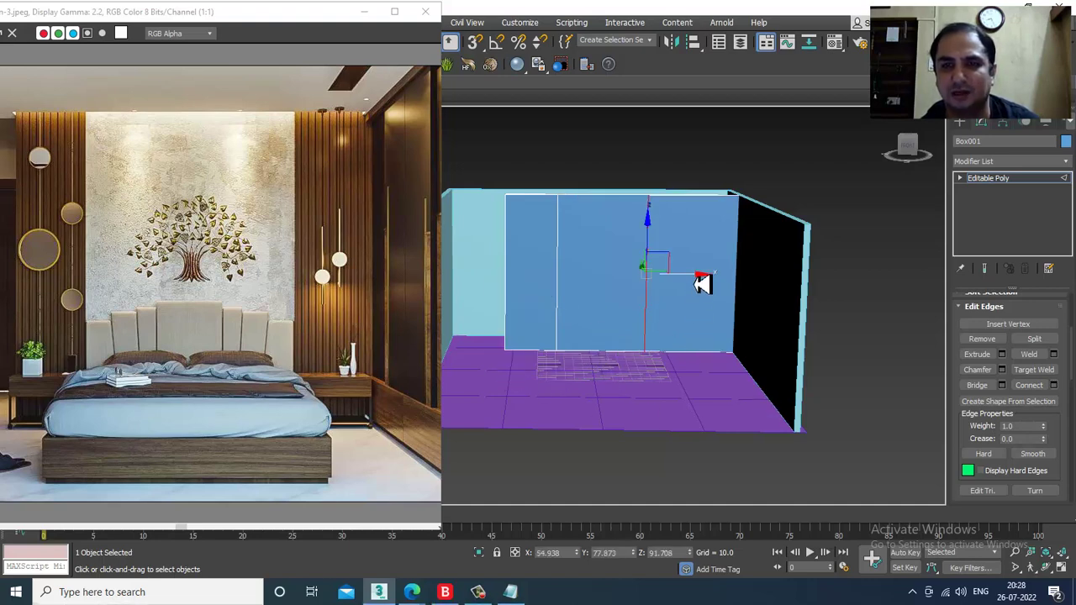
drag(702, 285, 741, 282)
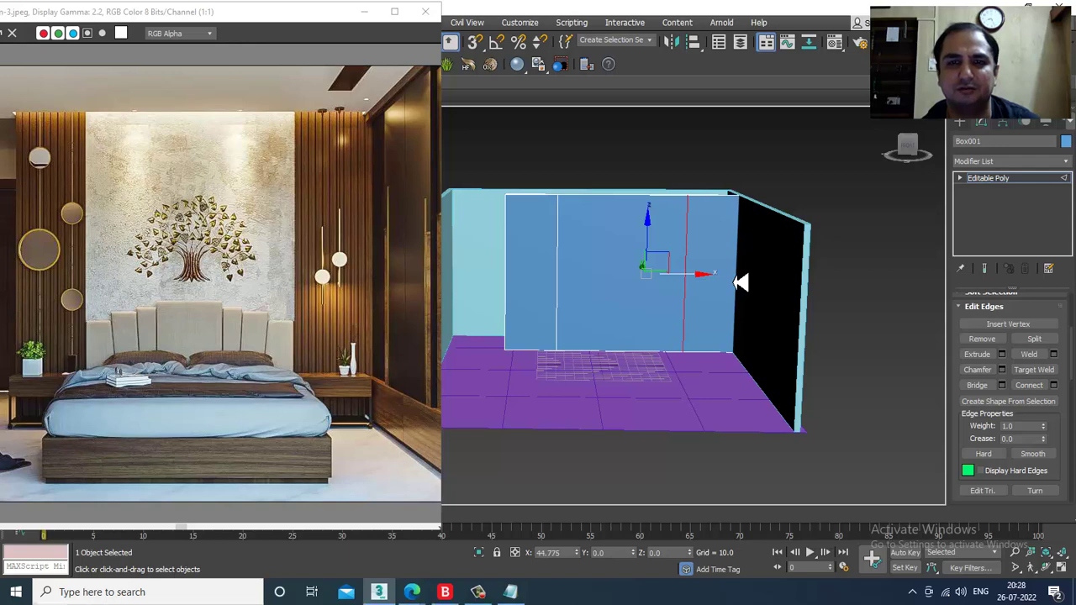
alt+middle_drag(644, 277, 665, 290)
scroll(606, 266, up, 3)
scroll(673, 289, down, 3)
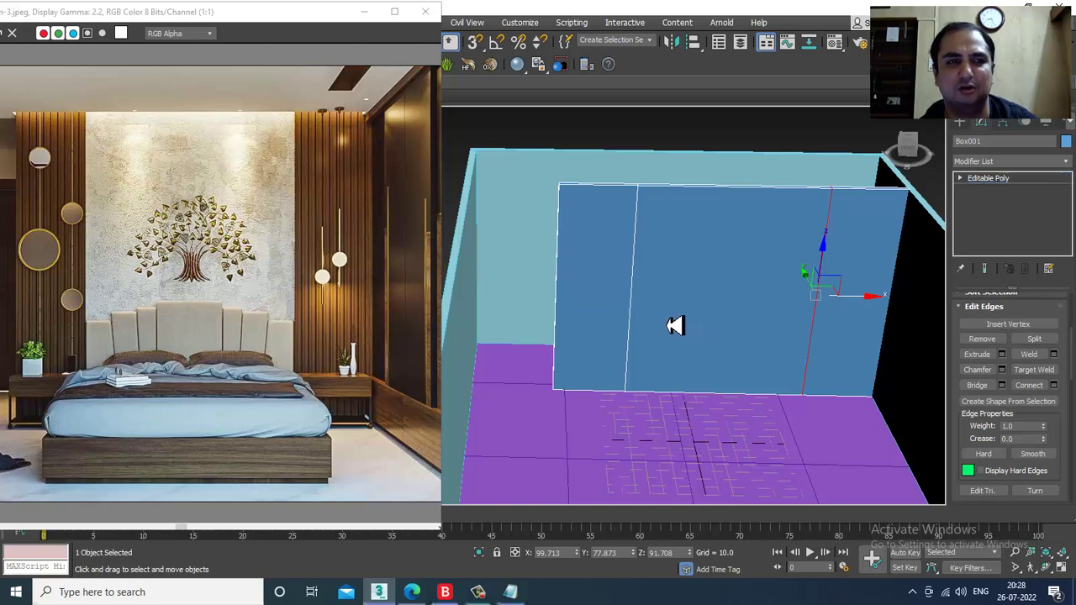
key(2)
drag(599, 255, 600, 296)
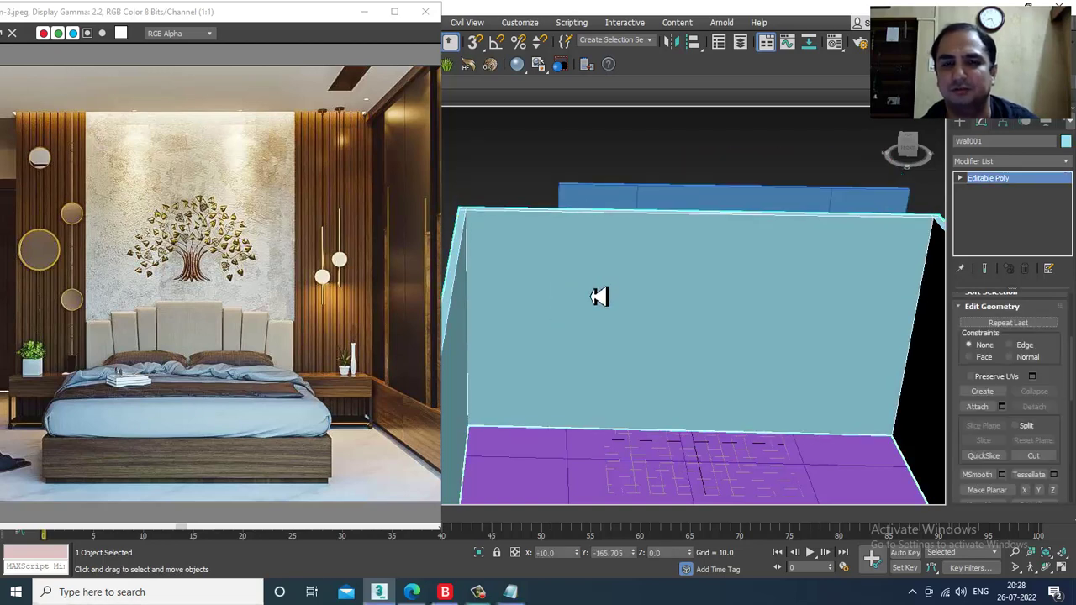
key(ctrl+z)
click(676, 238)
key(2)
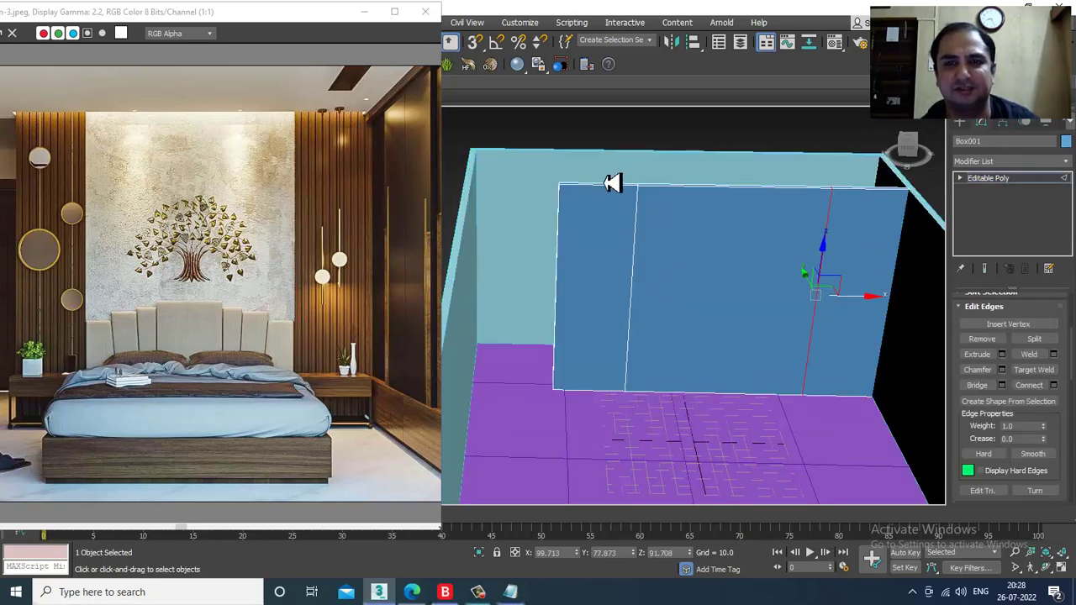
- Connect the top and bottom edges of the partition's narrow left section with many evenly spaced vertical segments for the slats
click(602, 391)
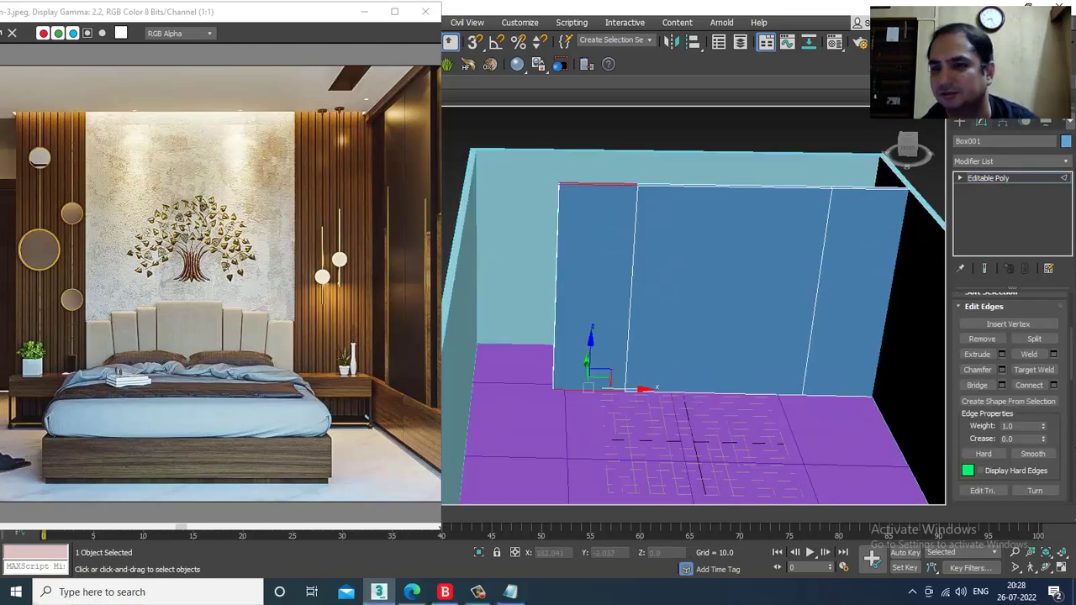
click(1054, 385)
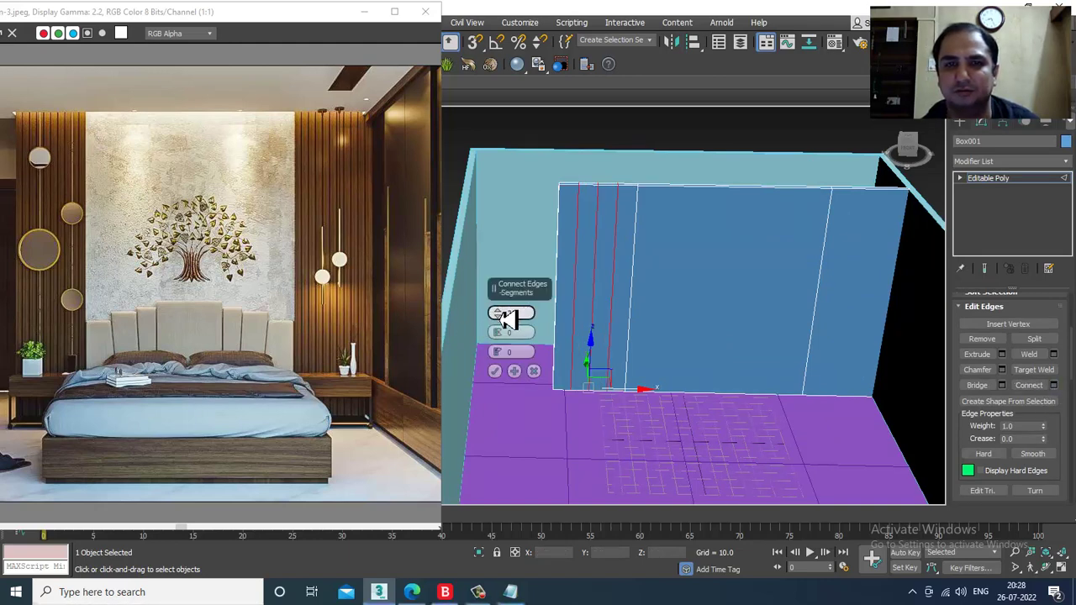
drag(504, 318, 504, 313)
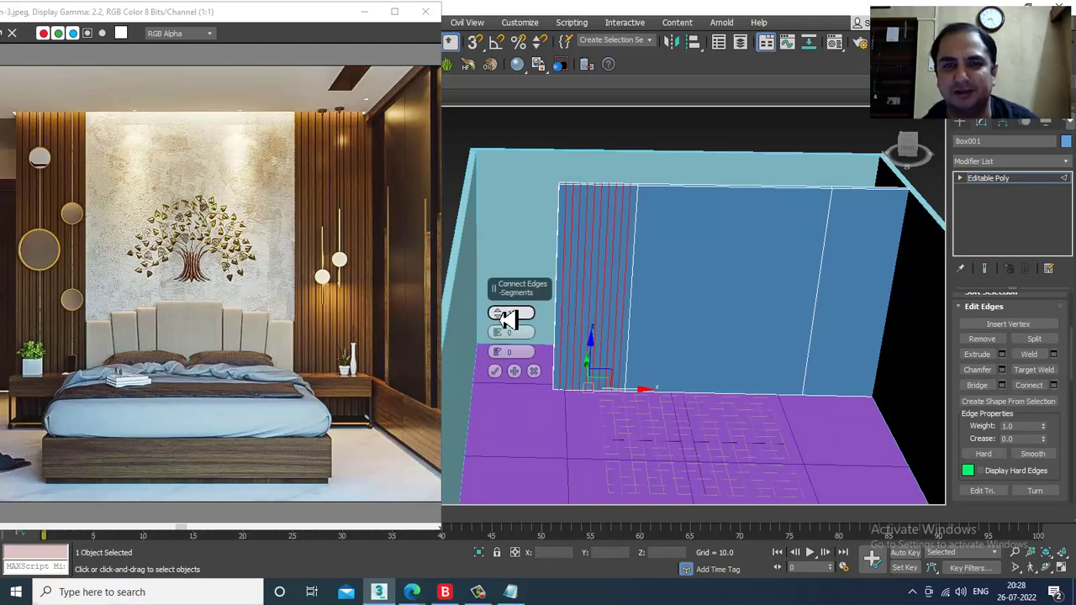
click(496, 371)
- Select all the narrow vertical front polygons of the partition's left slat section
alt+middle_drag(627, 260, 517, 222)
key(4)
click(559, 202)
ctrl+click(614, 214)
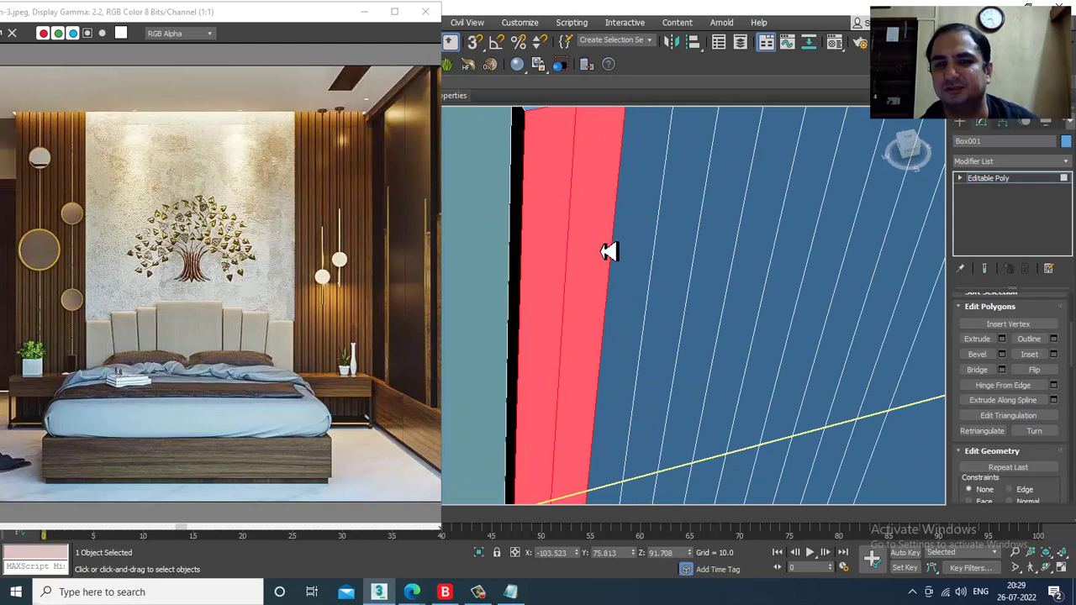
alt+middle_drag(610, 250, 580, 221)
ctrl+click(586, 227)
ctrl+click(628, 226)
ctrl+click(652, 226)
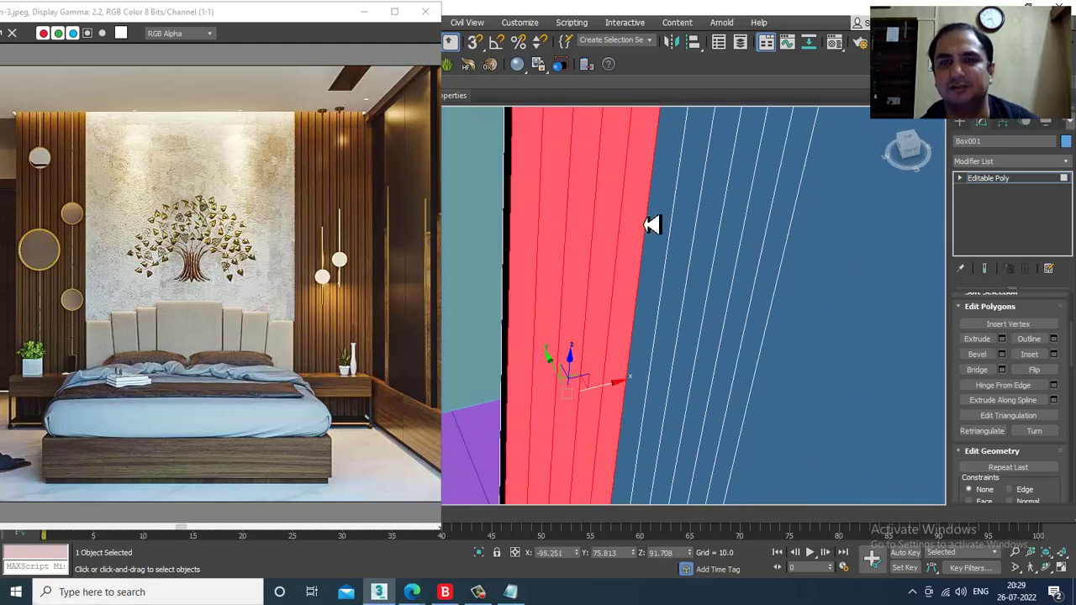
ctrl+click(679, 225)
ctrl+click(703, 223)
ctrl+click(728, 212)
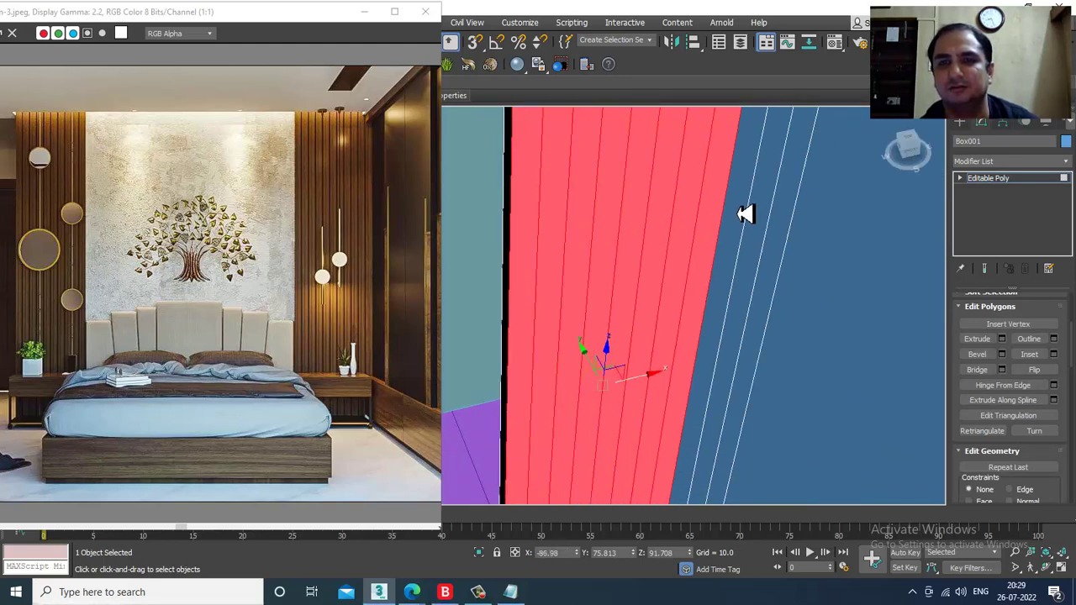
ctrl+click(745, 214)
ctrl+click(774, 207)
ctrl+click(797, 205)
alt+middle_drag(799, 205, 770, 290)
- Inset the selected left-section polygons by 1.0, using the By Polygon mode so each slat is inset separately
click(1055, 354)
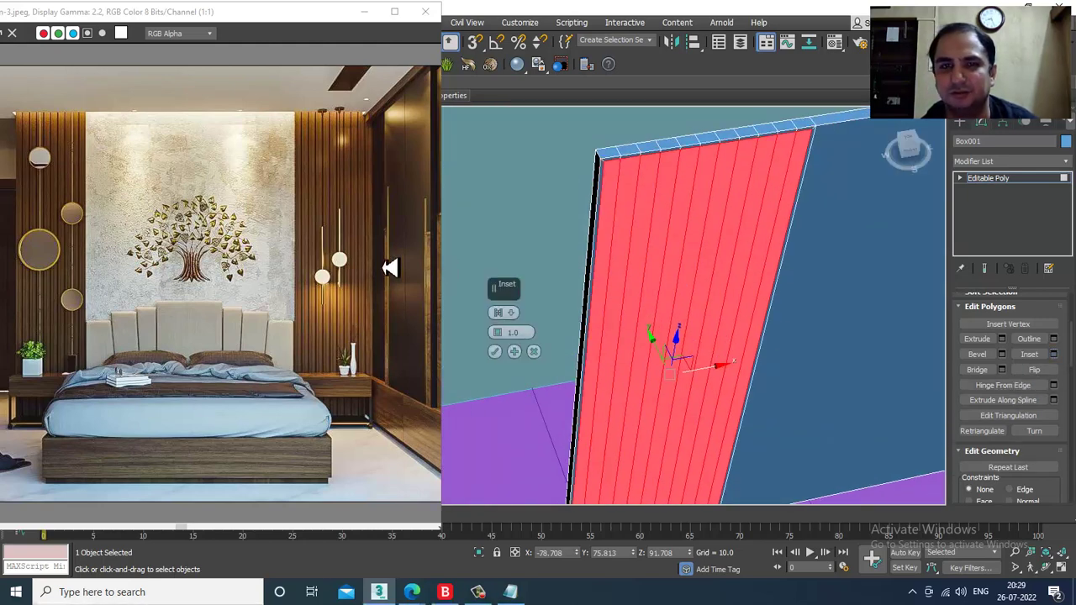
click(518, 330)
click(572, 340)
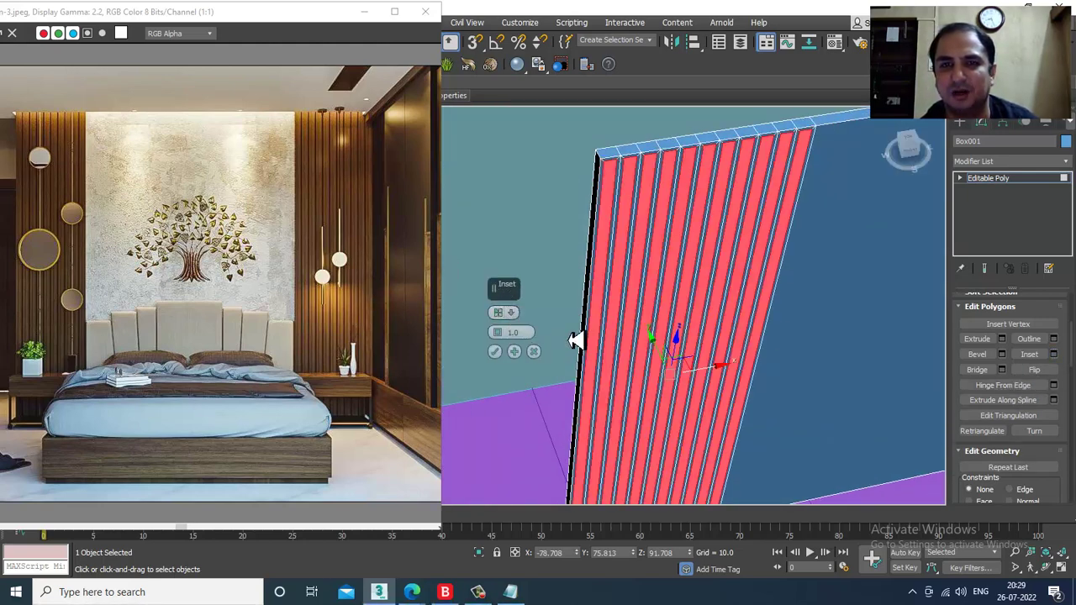
click(496, 352)
- Extrude the inset polygons of the left section by 10.0 to form raised slats
alt+middle_drag(733, 292, 753, 324)
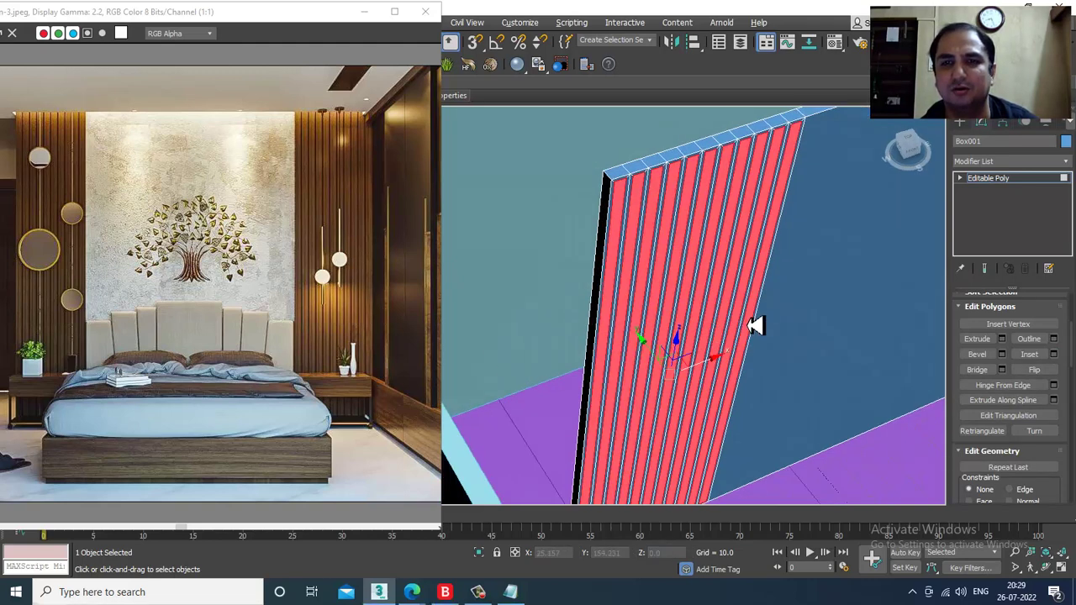
click(1003, 339)
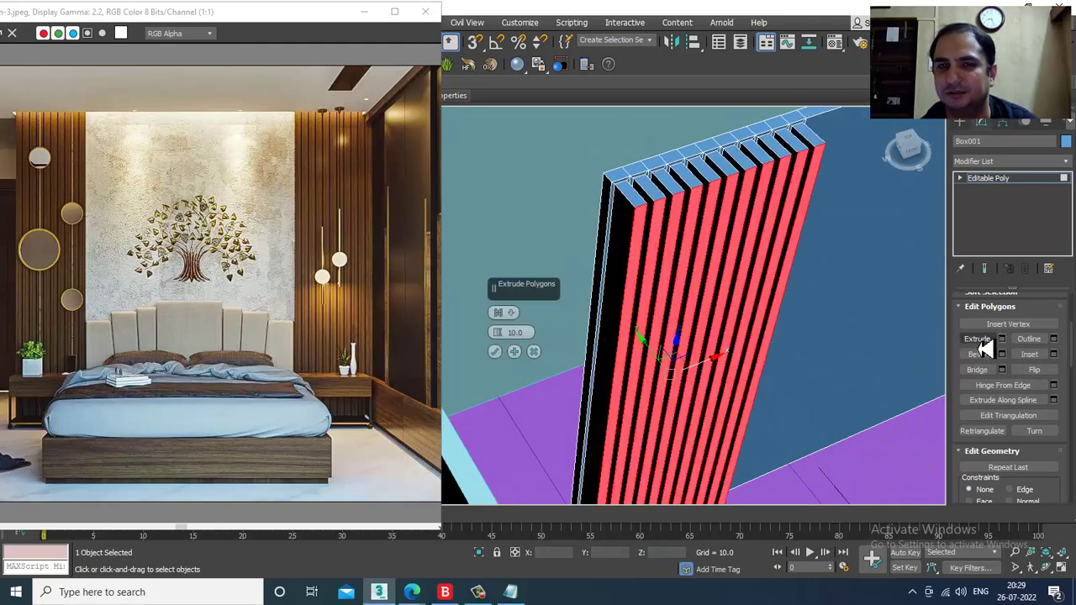
click(496, 353)
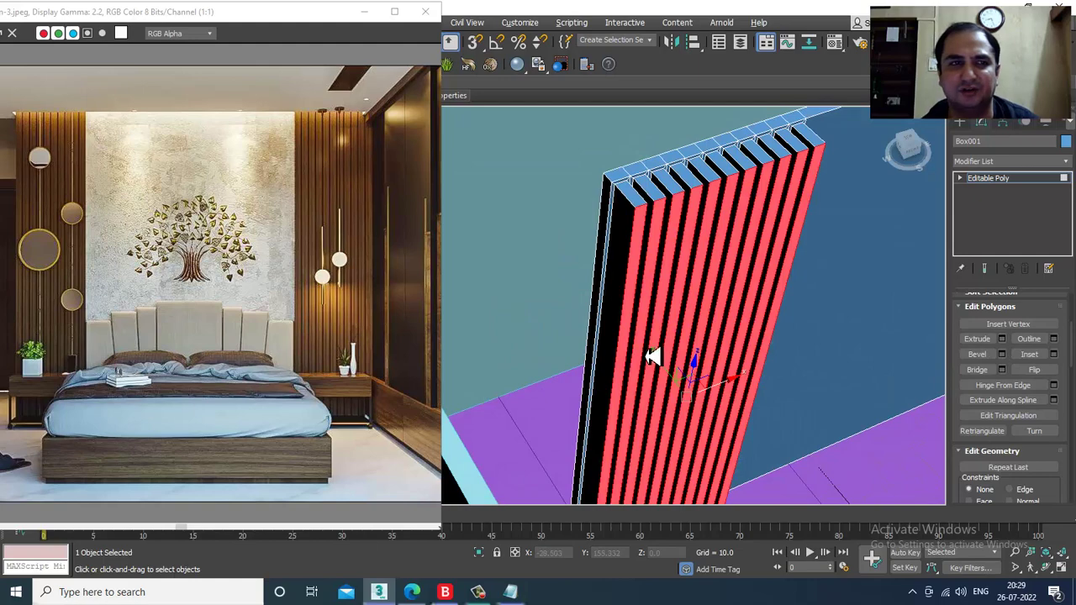
- Connect the top and bottom edges of the partition's narrow right section with evenly spaced vertical segments for the slats
scroll(649, 358, up, 3)
alt+middle_drag(685, 397, 604, 277)
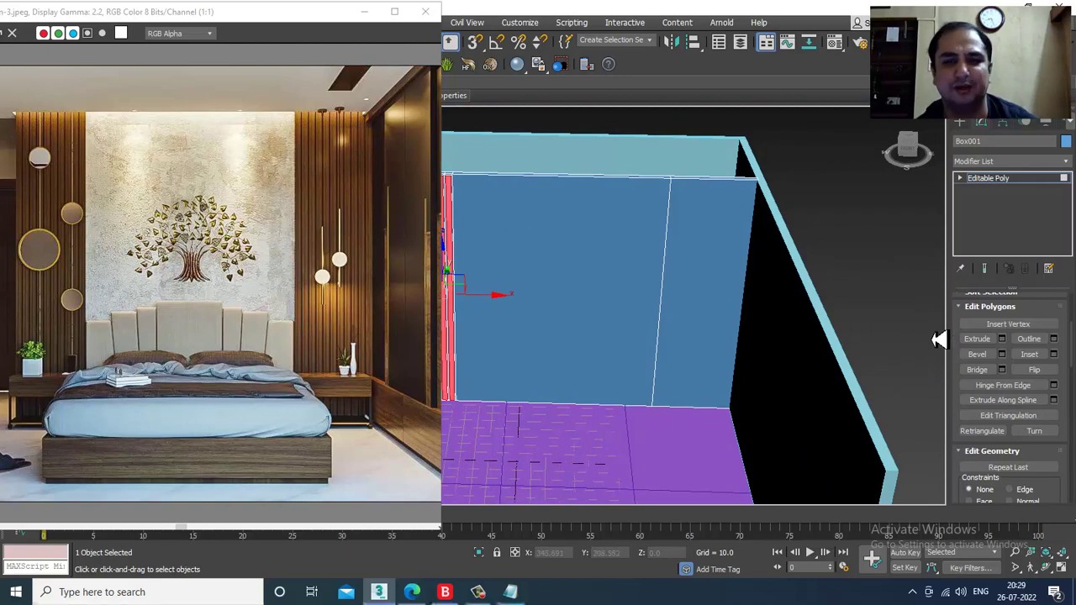
key(2)
drag(703, 422, 708, 457)
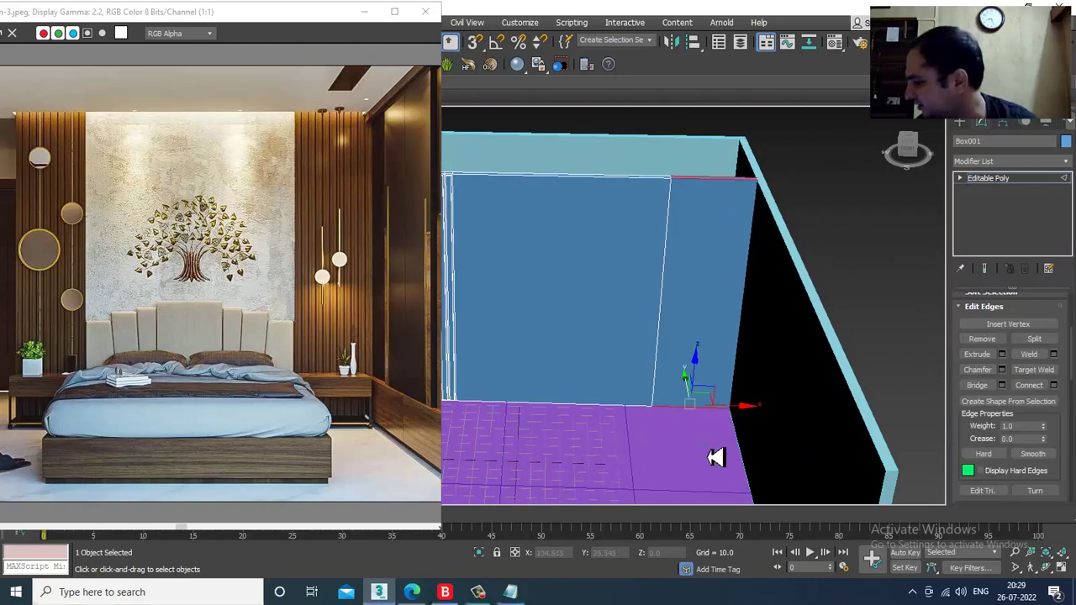
click(1055, 385)
click(497, 374)
alt+middle_drag(577, 346, 711, 333)
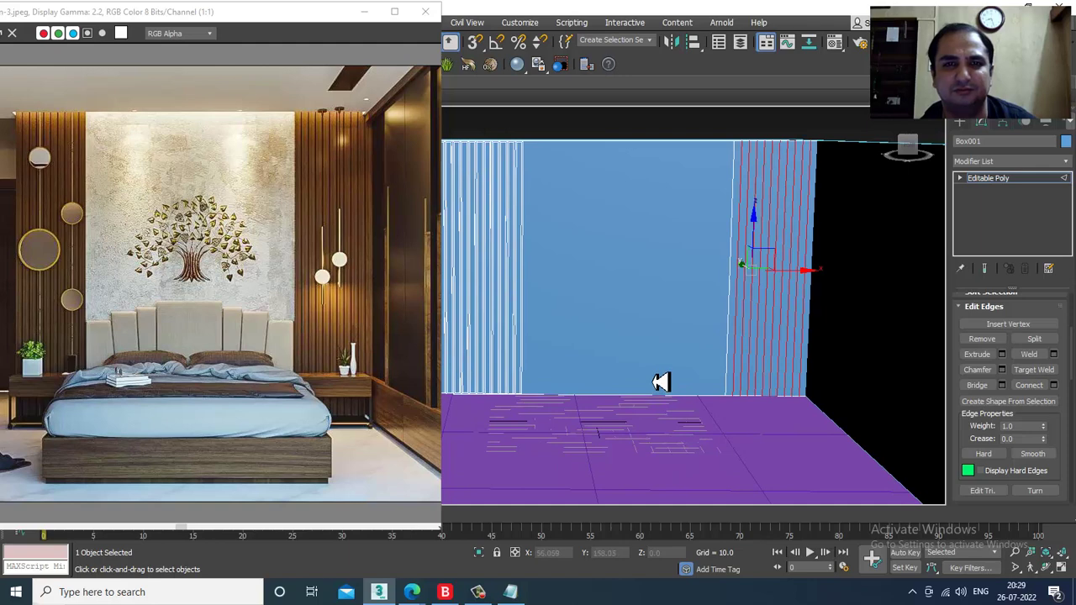
- Move all vertices of the left slatted section slightly outward to X about -82.1
alt+middle_drag(660, 378, 688, 333)
alt+middle_drag(610, 296, 645, 349)
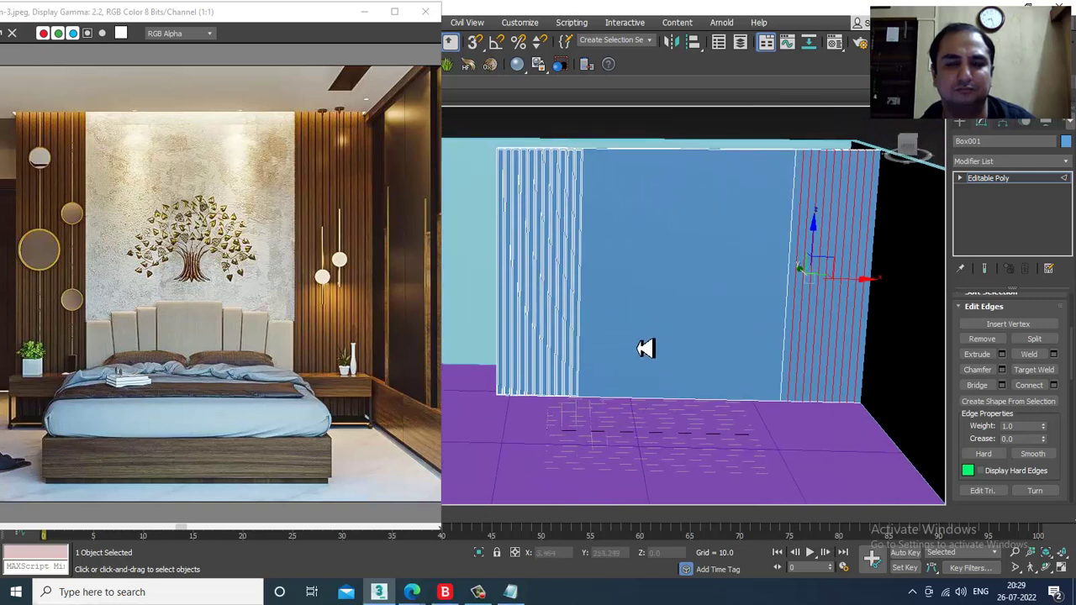
key(1)
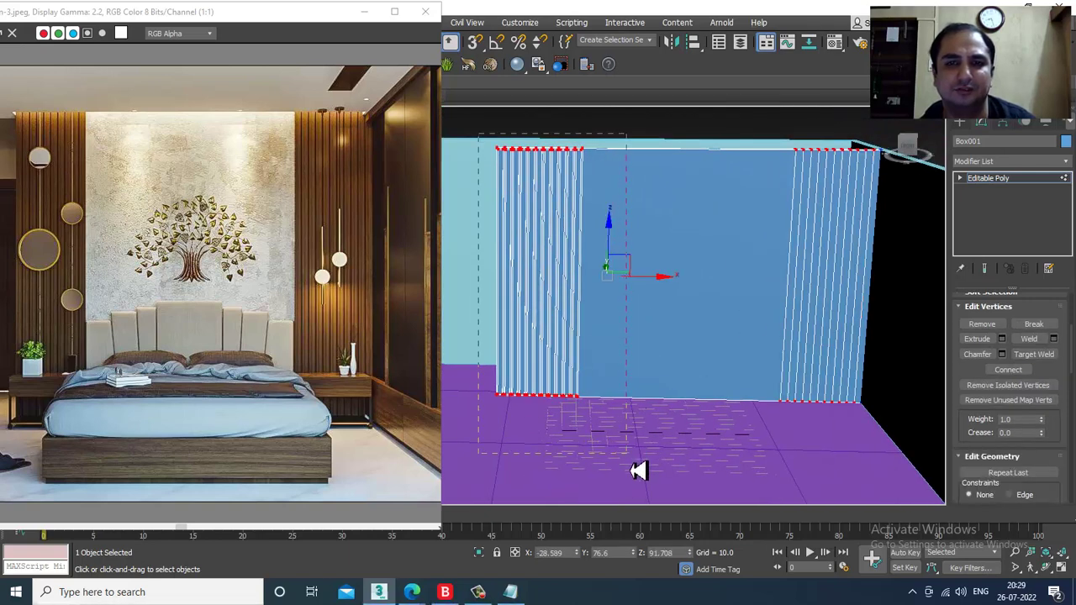
drag(638, 469, 636, 467)
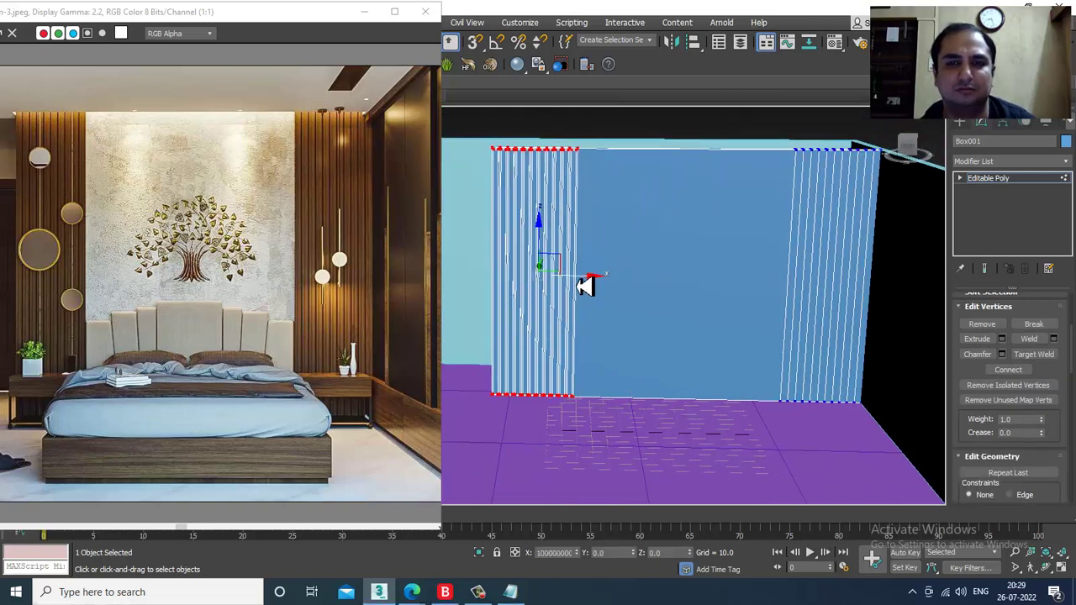
- Select the room wall object and shift its left side wall's vertices slightly along X to about -186.3
scroll(721, 289, down, 4)
alt+middle_drag(740, 303, 755, 325)
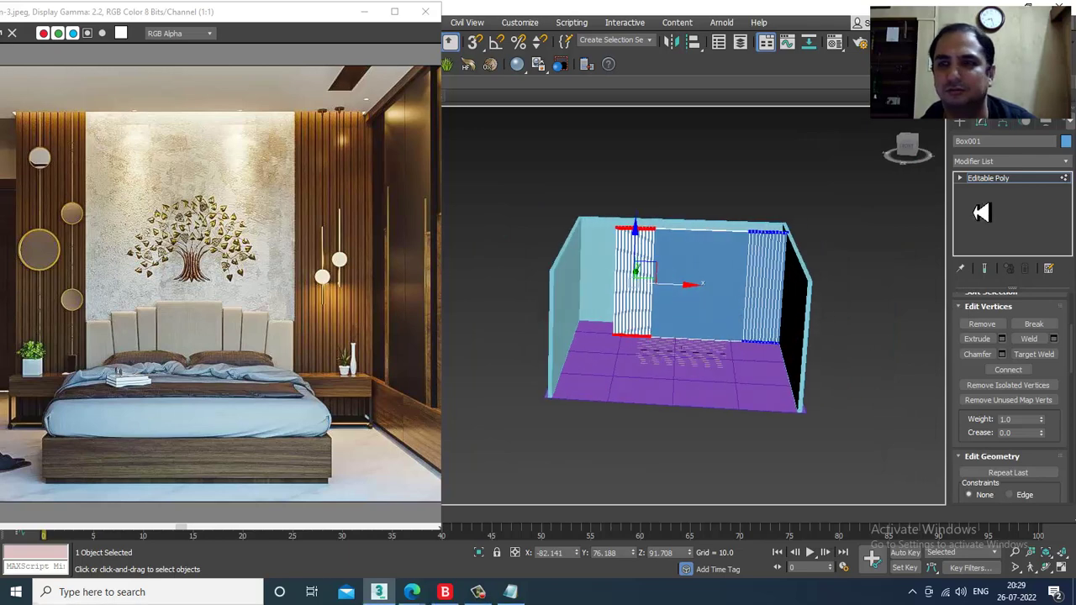
click(1014, 182)
click(595, 259)
key(1)
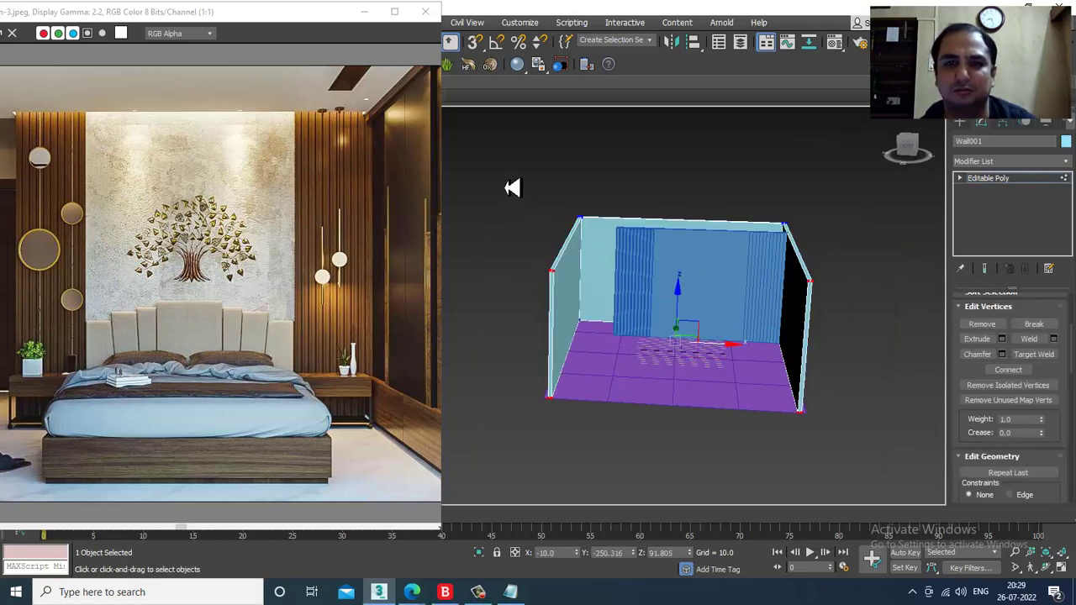
drag(511, 187, 638, 477)
drag(623, 292, 622, 293)
scroll(633, 302, up, 3)
scroll(632, 301, up, 3)
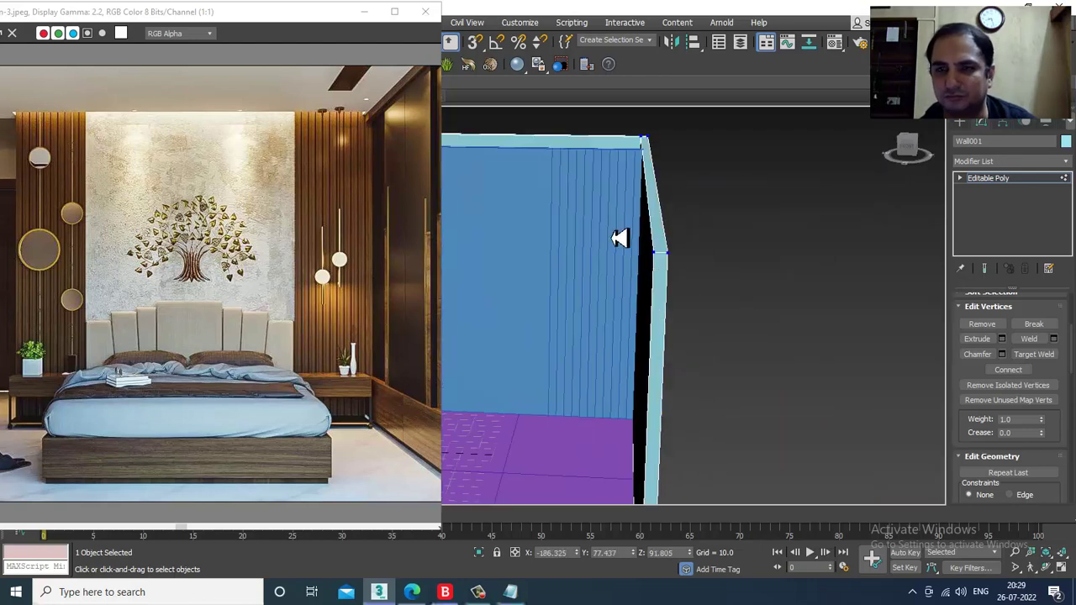
- Return to the partition and select all the narrow vertical front polygons of its right slat section
click(1014, 179)
click(551, 191)
alt+middle_drag(565, 201, 607, 260)
key(4)
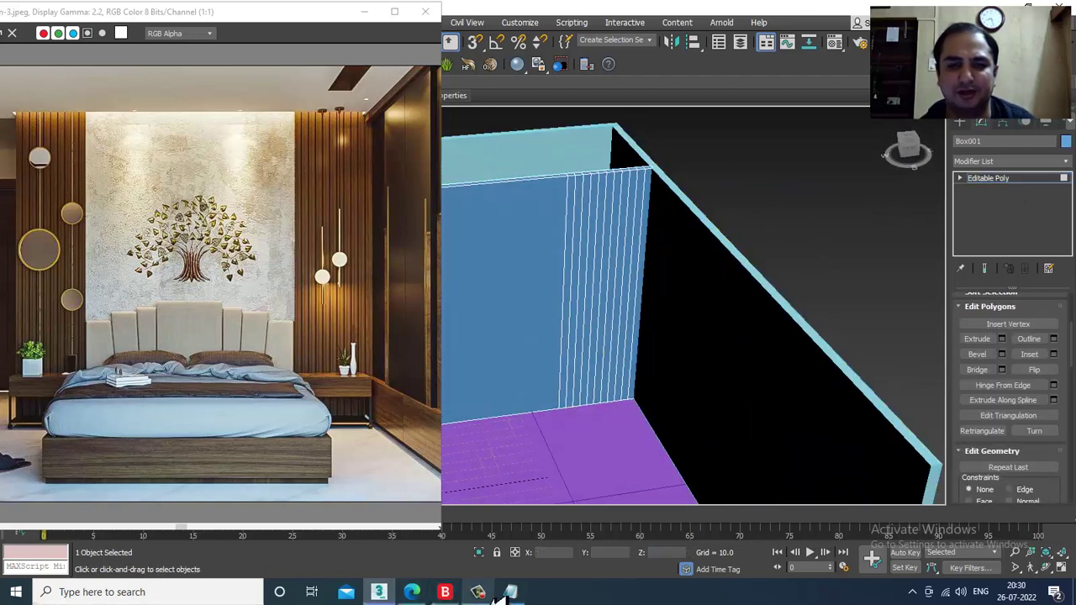
click(477, 594)
click(476, 594)
alt+middle_drag(708, 312, 584, 281)
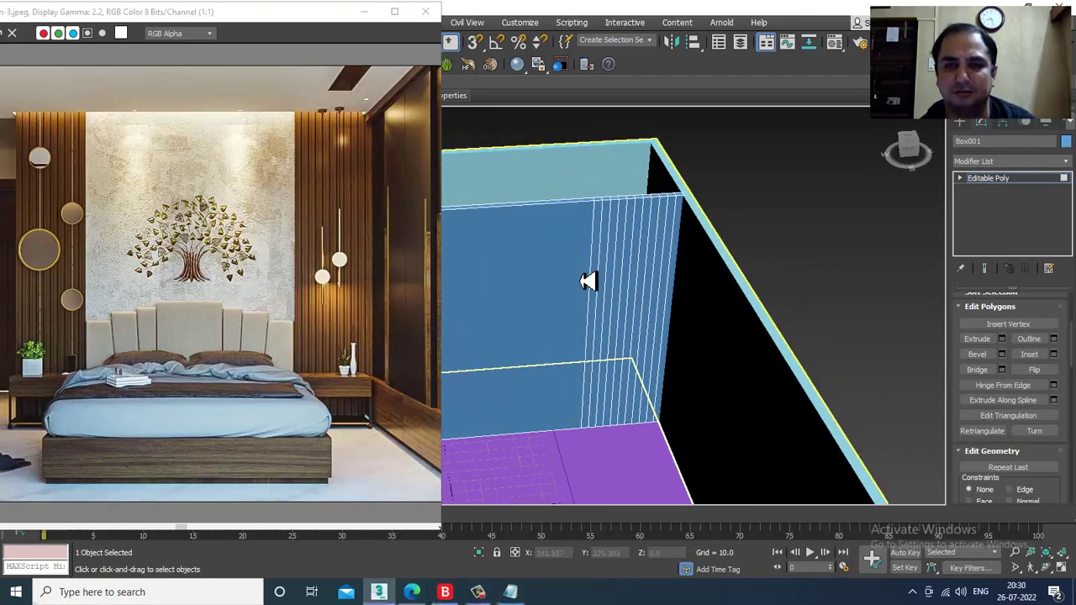
scroll(589, 262, up, 3)
click(606, 241)
ctrl+click(626, 233)
ctrl+click(641, 229)
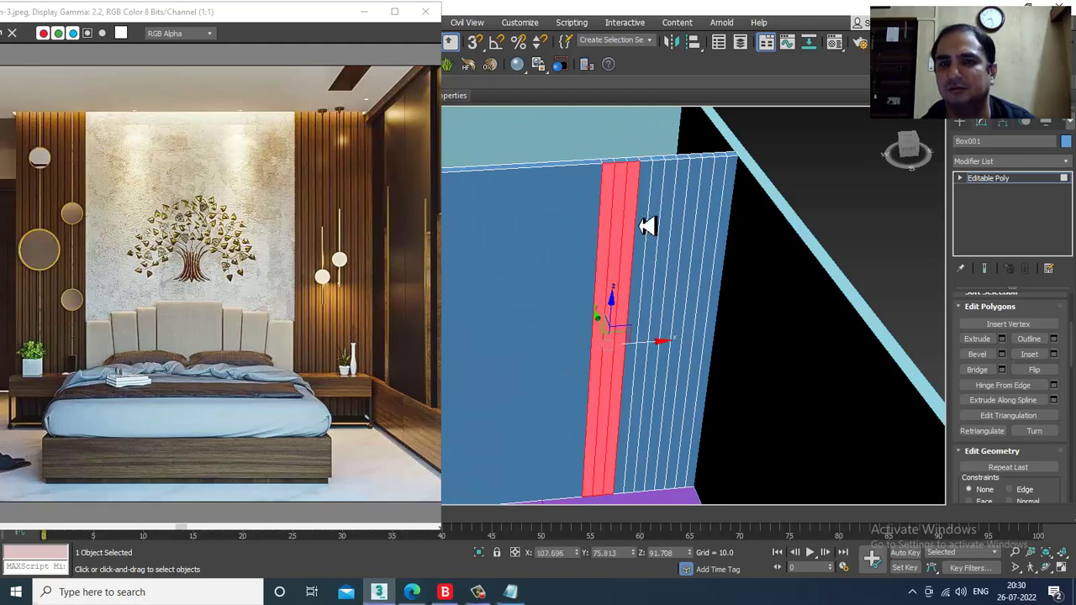
ctrl+click(657, 227)
ctrl+click(672, 226)
ctrl+click(683, 224)
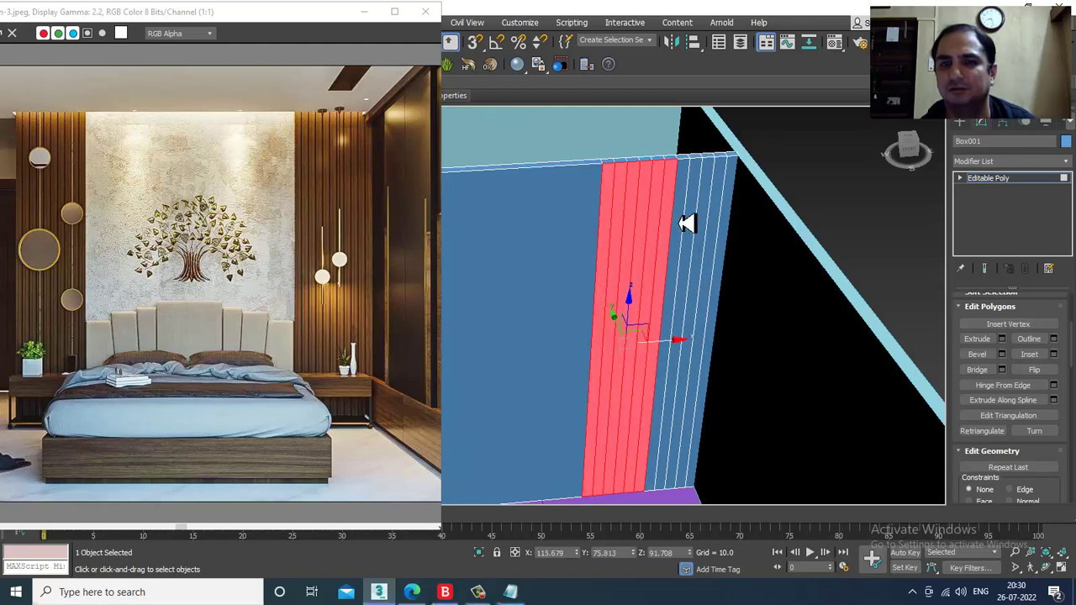
ctrl+click(686, 223)
ctrl+click(702, 224)
ctrl+click(714, 223)
ctrl+click(718, 224)
ctrl+click(729, 224)
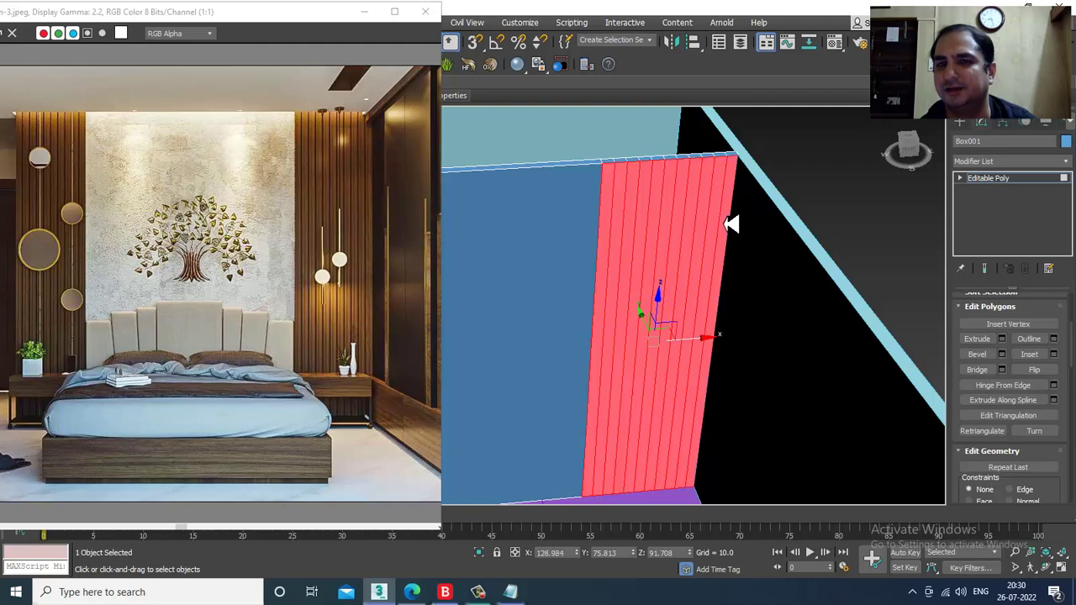
- Inset each selected polygon of the partition's right section separately
click(1054, 355)
alt+middle_drag(752, 287, 681, 307)
click(498, 353)
click(513, 352)
- Extrude the inset polygons of the right section by 10.0 to form matching raised slats
alt+middle_drag(793, 284, 778, 262)
click(1002, 340)
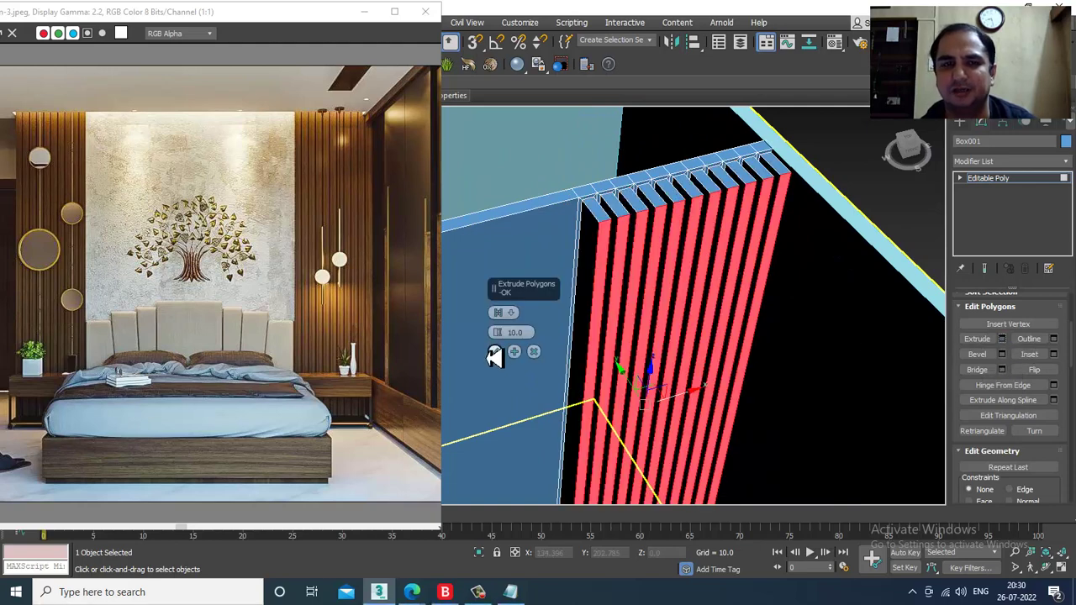
click(505, 356)
alt+middle_drag(579, 318, 612, 325)
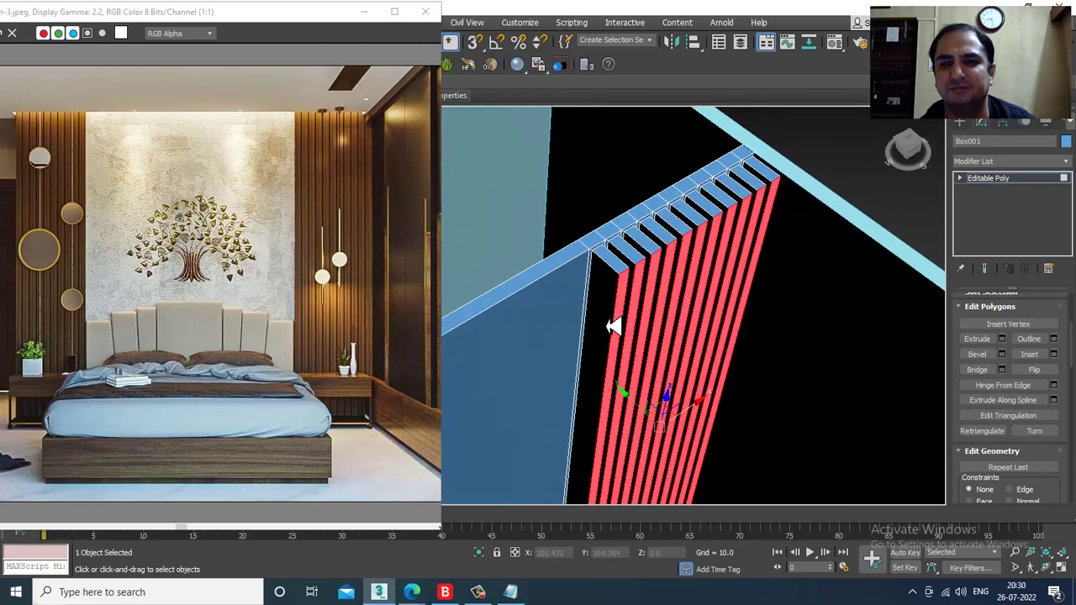
scroll(614, 328, up, 3)
alt+middle_drag(665, 452, 695, 349)
scroll(548, 335, down, 4)
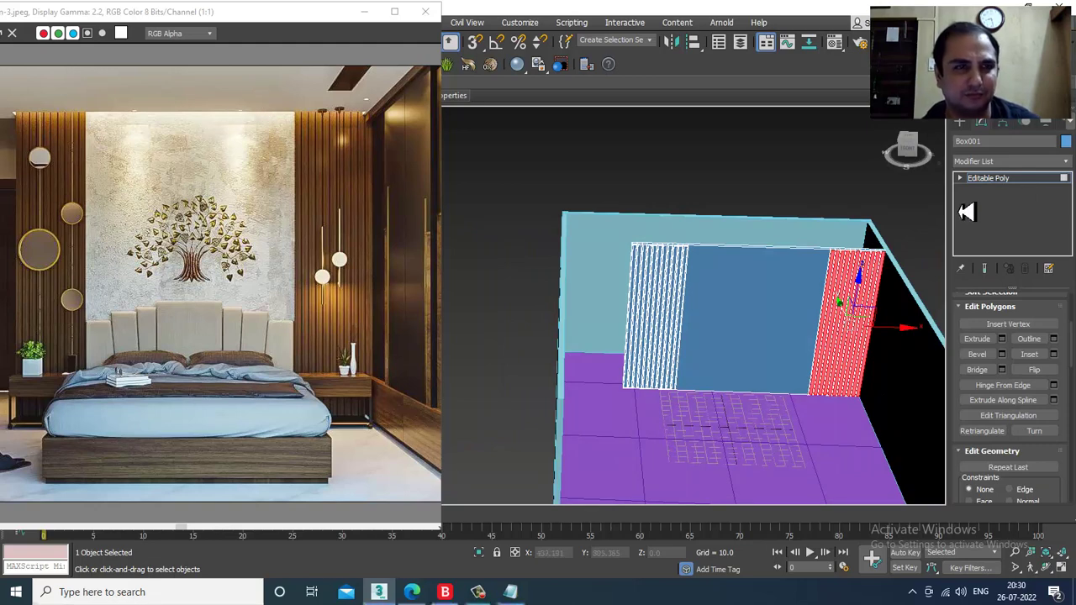
alt+middle_drag(971, 248, 804, 272)
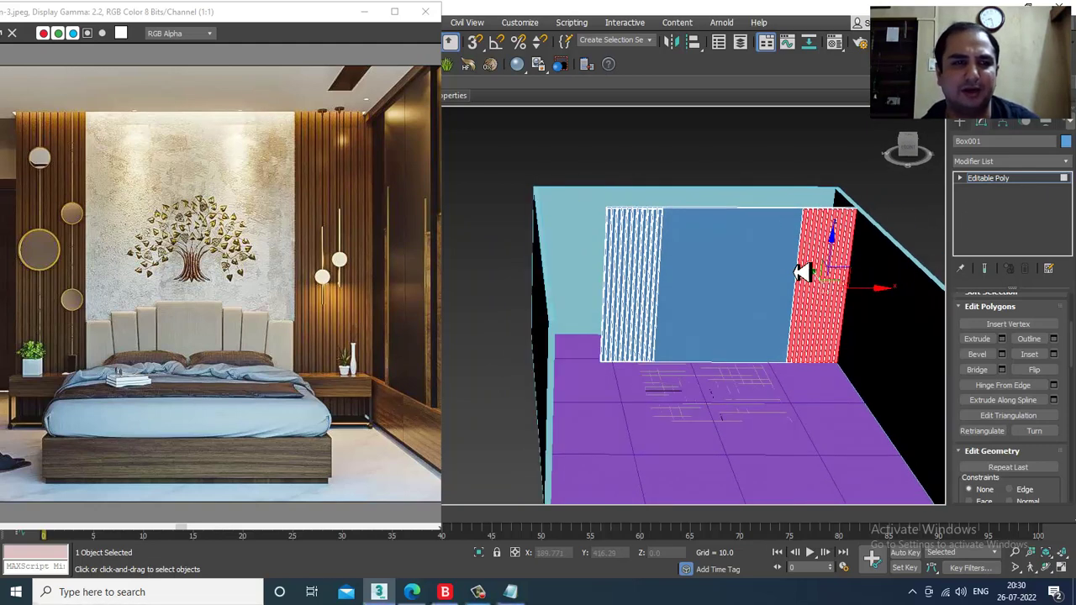
- Create a low box about 158 long and 152 wide in the Top view, in front of the partition's central panel, as the bed base
click(960, 125)
alt+middle_drag(744, 353, 679, 363)
scroll(704, 320, up, 4)
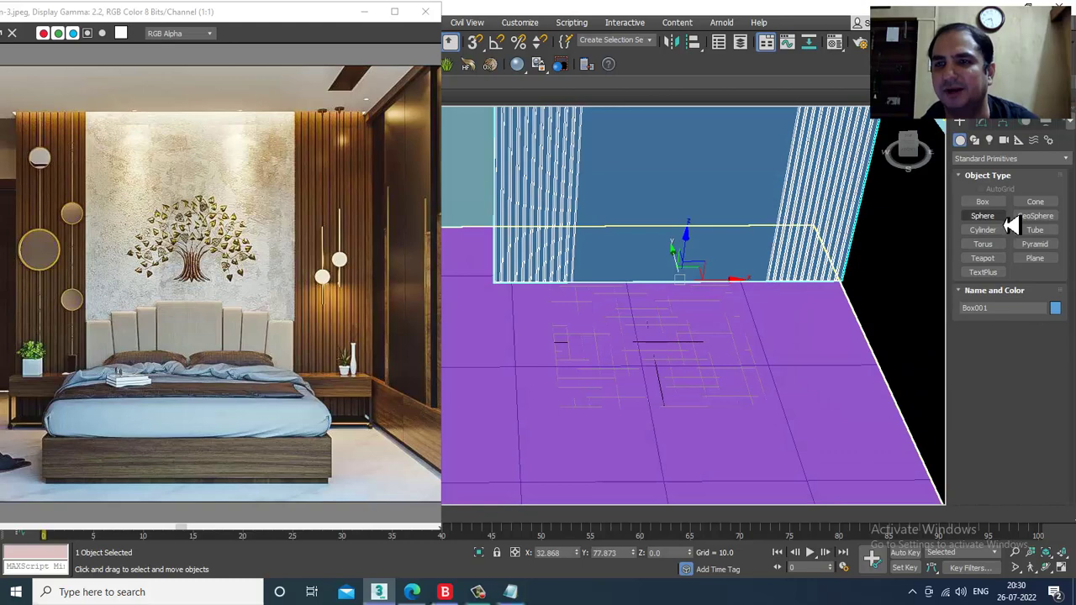
click(983, 203)
key(alt+w)
right_click(474, 261)
key(alt+w)
scroll(751, 176, up, 2)
middle_drag(751, 177, 644, 190)
scroll(531, 273, down, 3)
scroll(593, 244, up, 4)
middle_drag(598, 240, 612, 245)
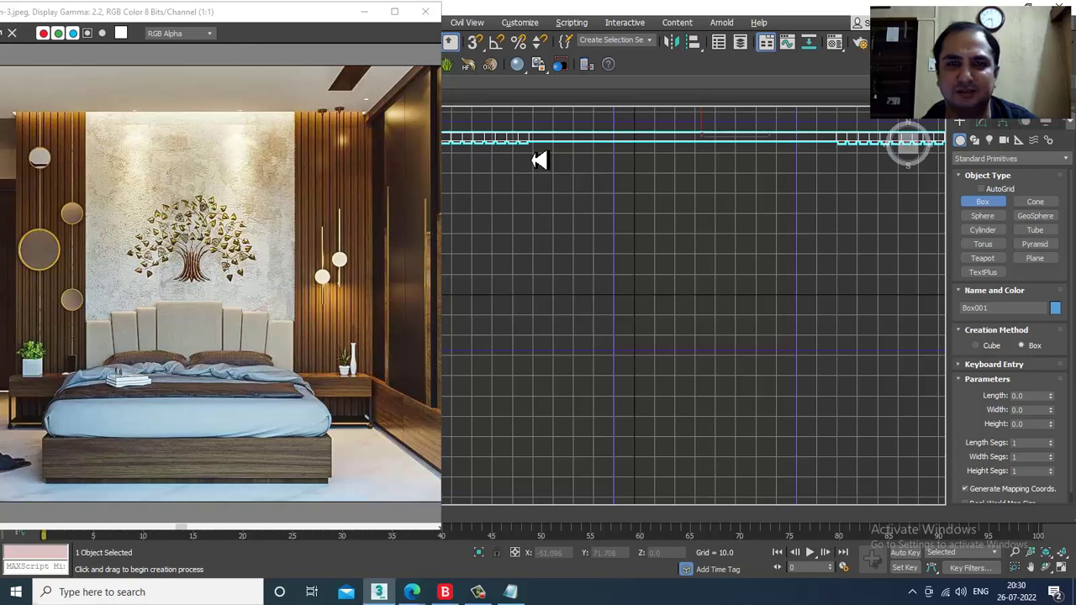
drag(532, 151, 846, 480)
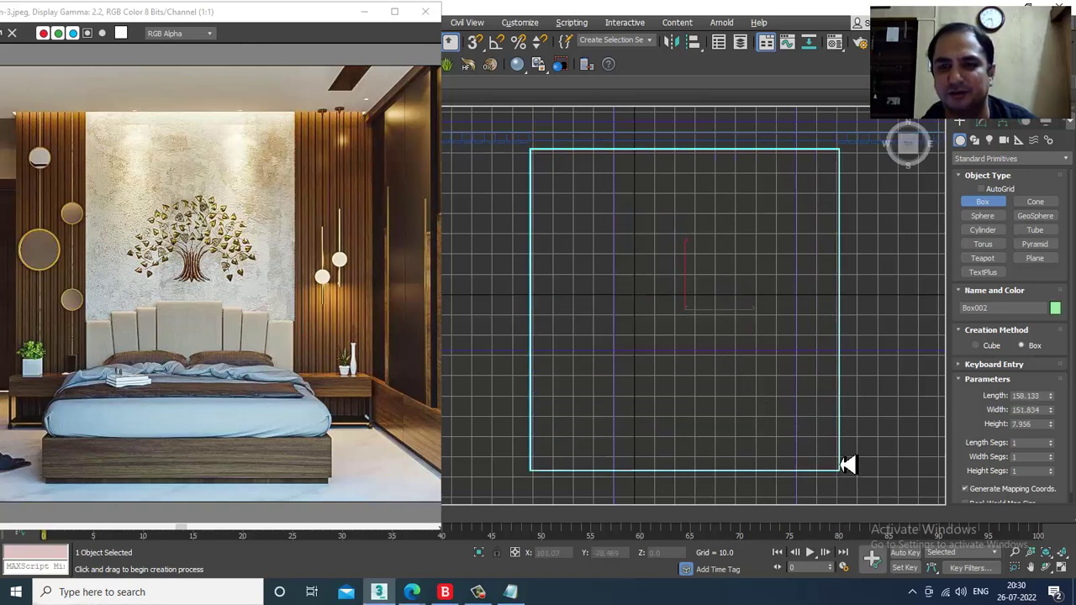
click(841, 457)
- Scale the bed base box up in height and raise it to Z about 3.86
key(w)
key(alt+w)
alt+middle_drag(831, 442, 745, 298)
key(alt+w)
middle_drag(745, 299, 720, 373)
scroll(712, 372, up, 3)
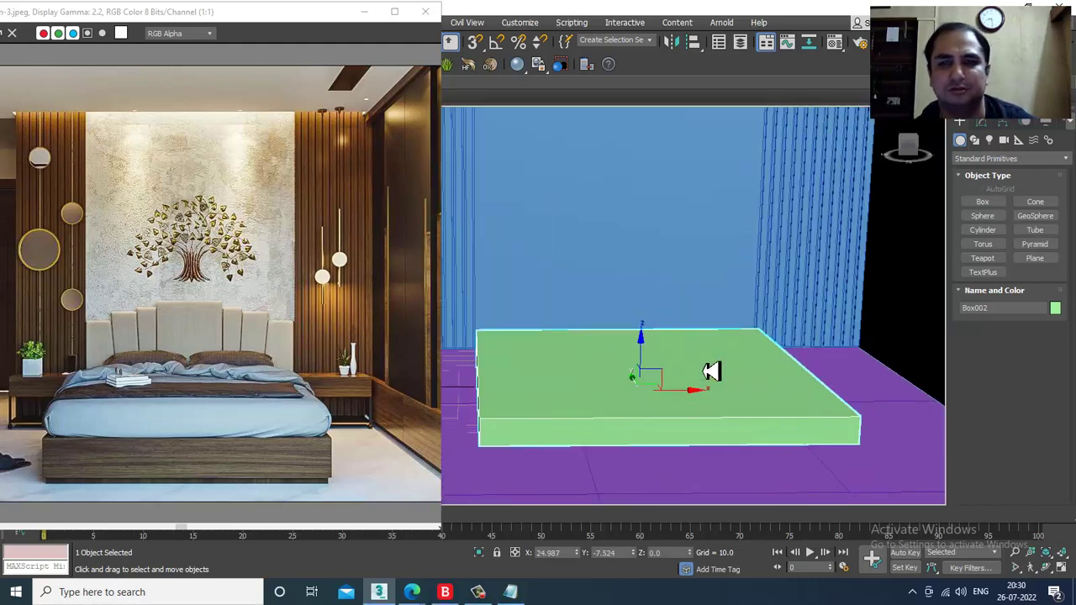
key(r)
drag(651, 343, 652, 325)
key(w)
mouse_move(630, 366)
alt+middle_down()
mouse_move(642, 346)
mouse_move(663, 352)
mouse_move(649, 368)
mouse_move(646, 353)
alt+middle_up()
- Lower the bed base box in the Front view to Z about 2.52, leaving a small gap above the floor
key(alt+w)
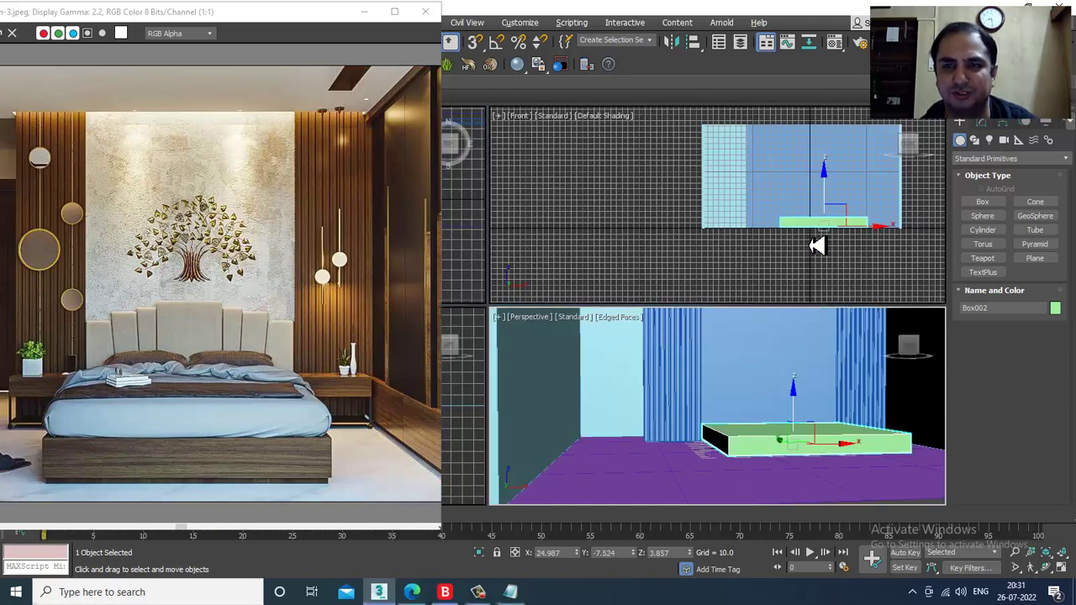
middle_drag(818, 246, 795, 245)
key(alt+w)
scroll(695, 348, up, 6)
scroll(701, 336, down, 3)
middle_drag(701, 337, 786, 334)
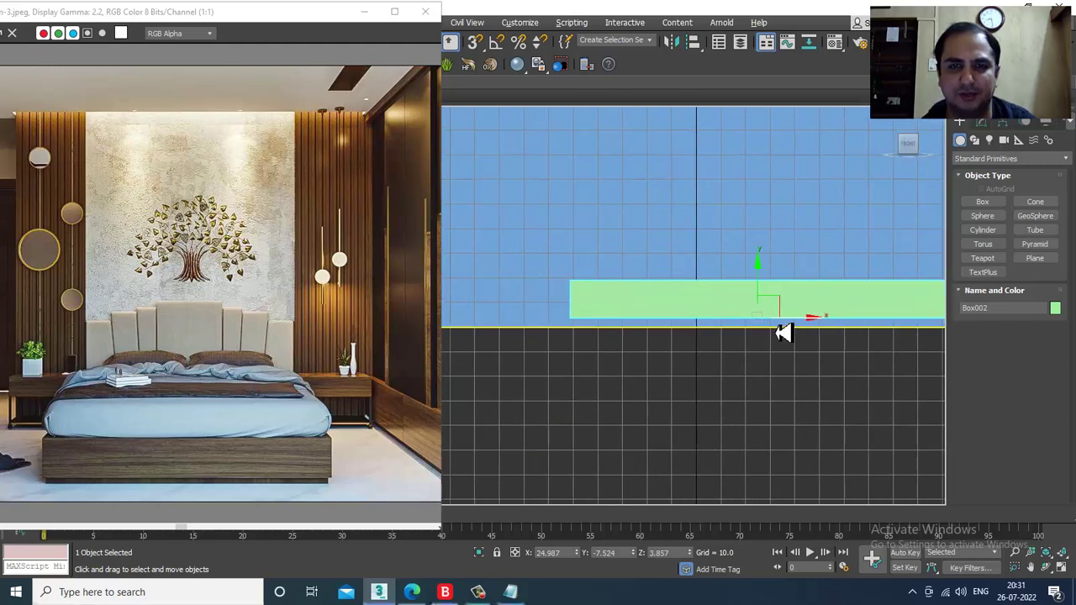
scroll(761, 305, up, 1)
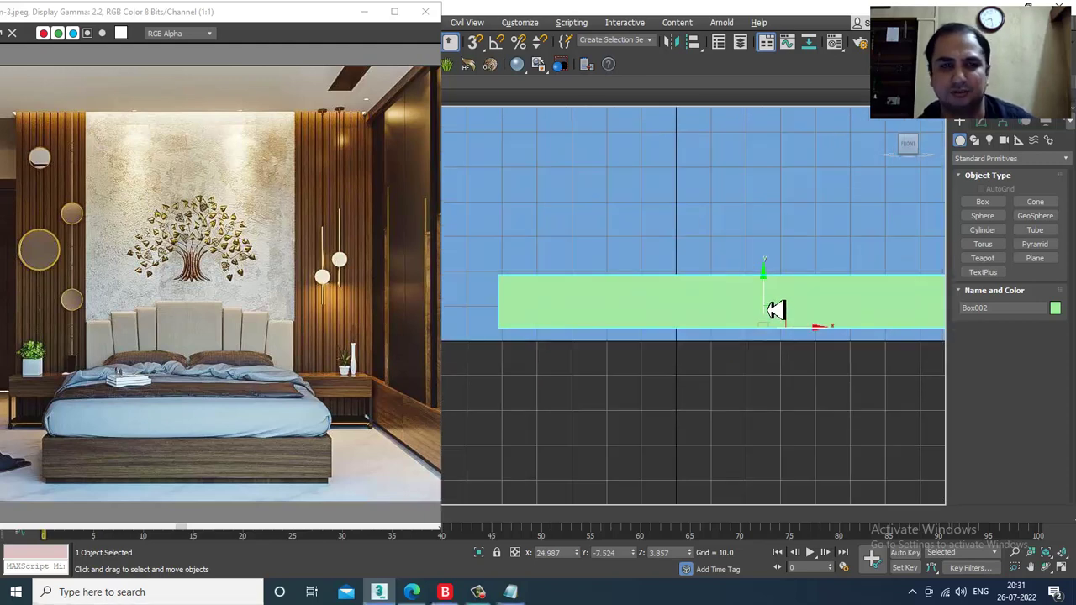
drag(775, 309, 775, 314)
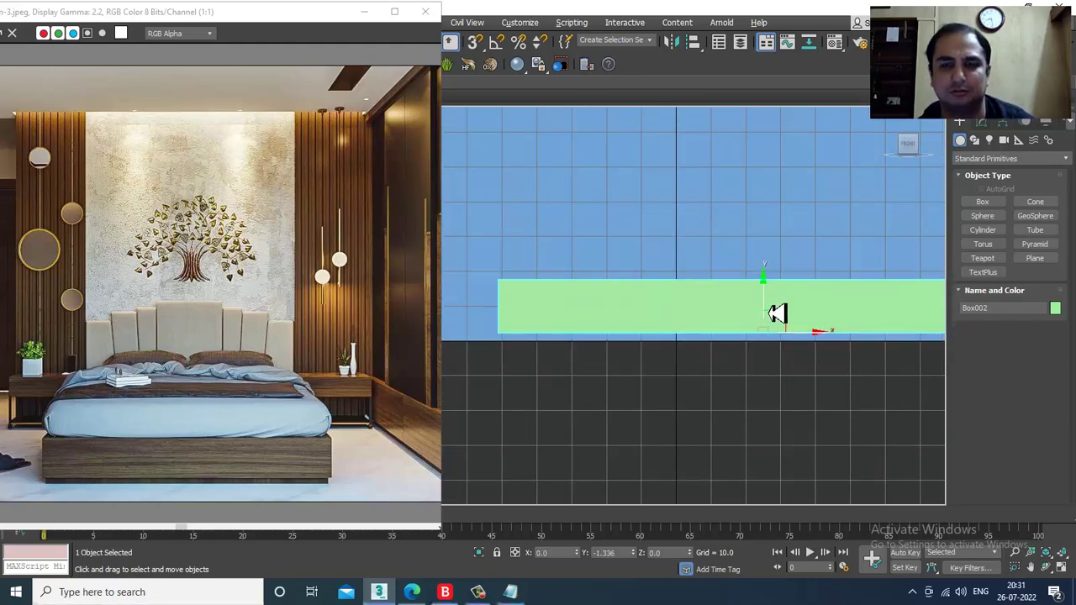
key(alt+w)
key(alt+w)
scroll(768, 378, up, 2)
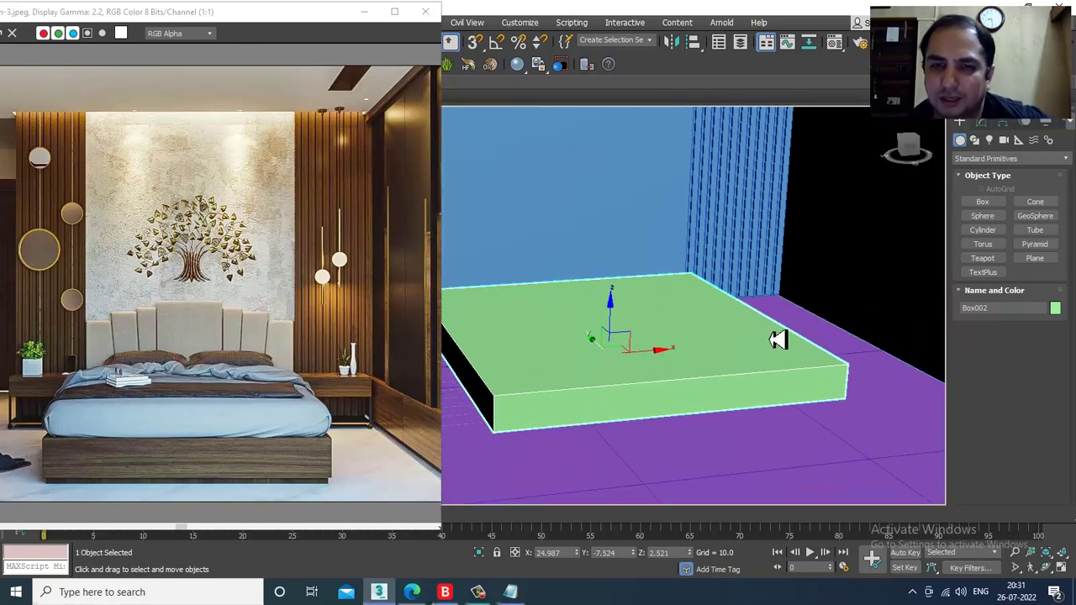
- Convert the bed base box to Editable Poly and raise its top polygon slightly to Z about 19.79
right_click(714, 357)
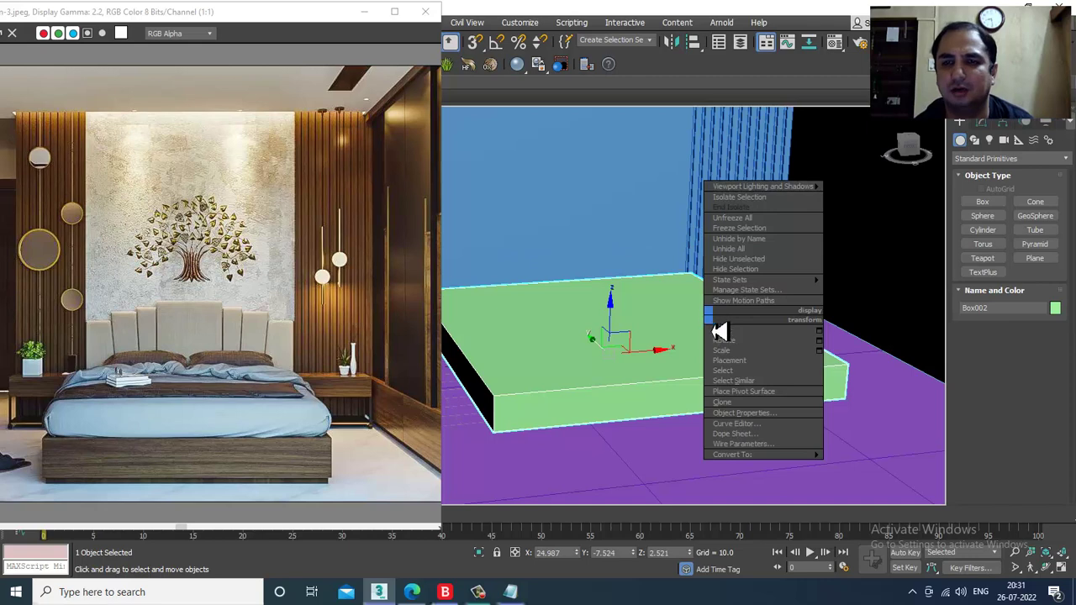
mouse_move(813, 462)
click(898, 464)
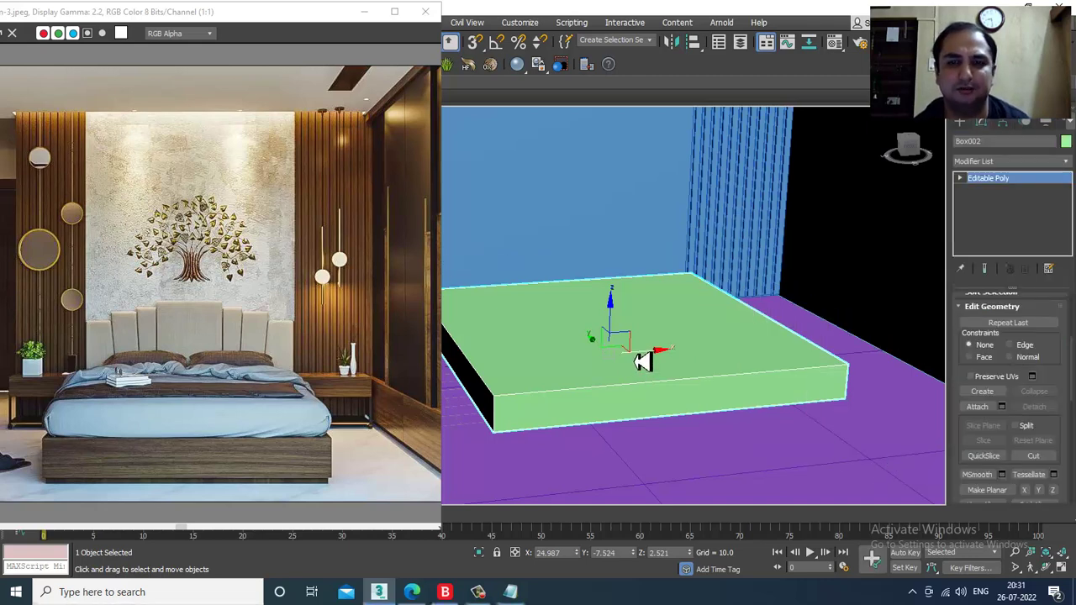
key(4)
click(648, 335)
drag(616, 303, 616, 299)
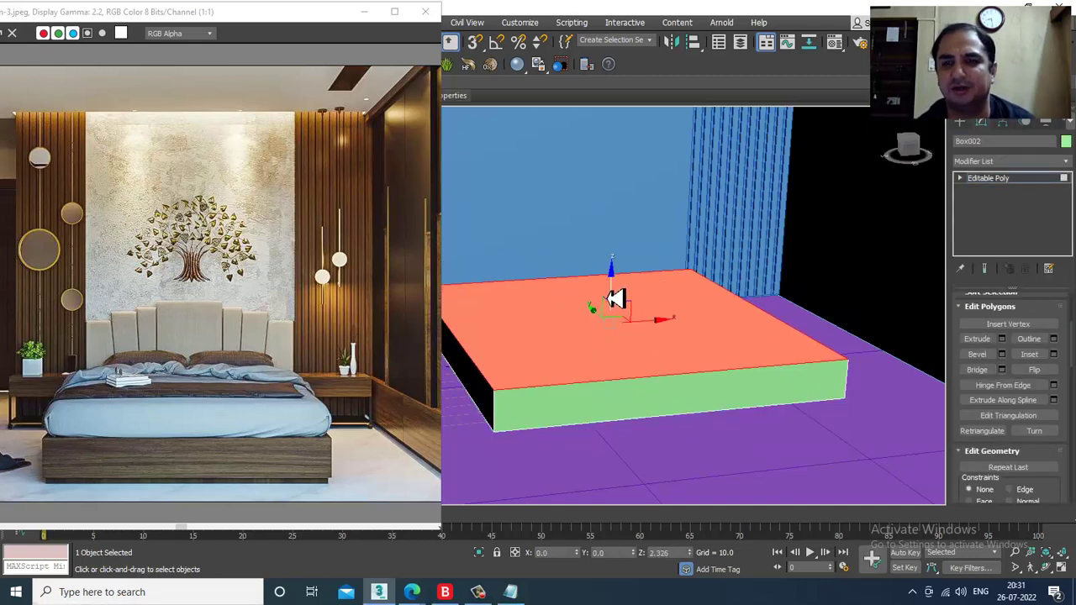
- Isolate the bed base and inset its bottom polygon by about 2.83
alt+middle_drag(697, 363, 734, 311)
key(alt+q)
click(711, 312)
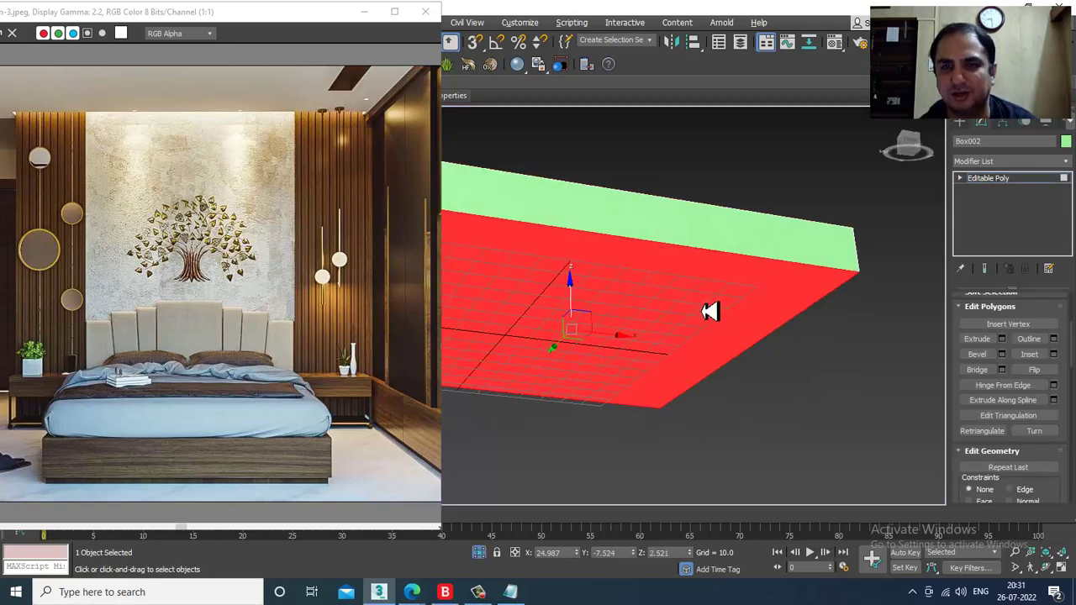
key(z)
click(1054, 354)
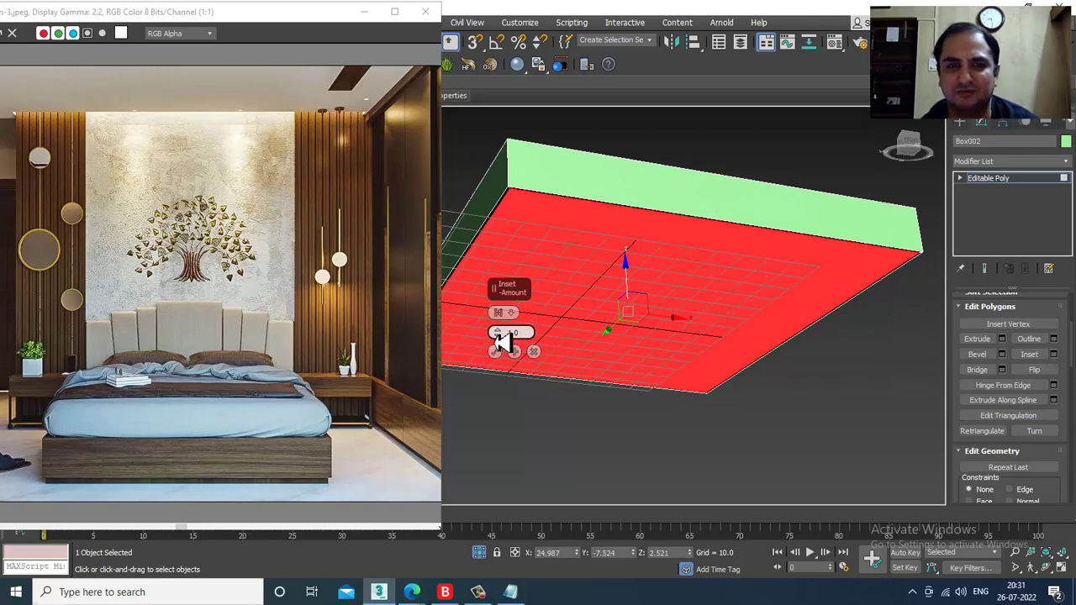
drag(501, 338, 498, 332)
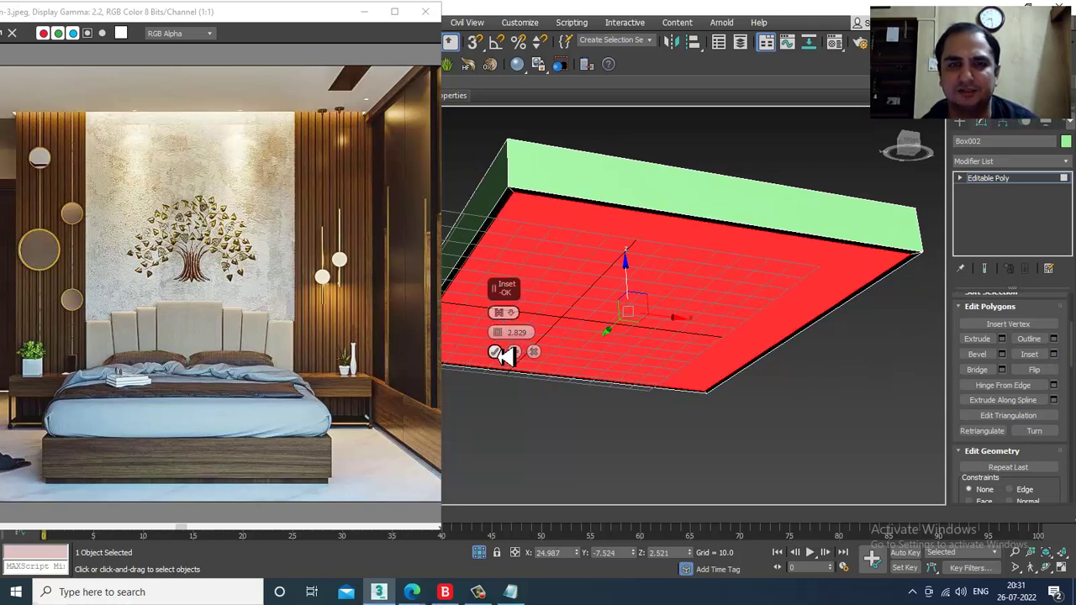
click(496, 352)
- Extrude the inset bottom polygon by 10.0 as a recessed plinth, and bring the hidden room objects back
click(1003, 340)
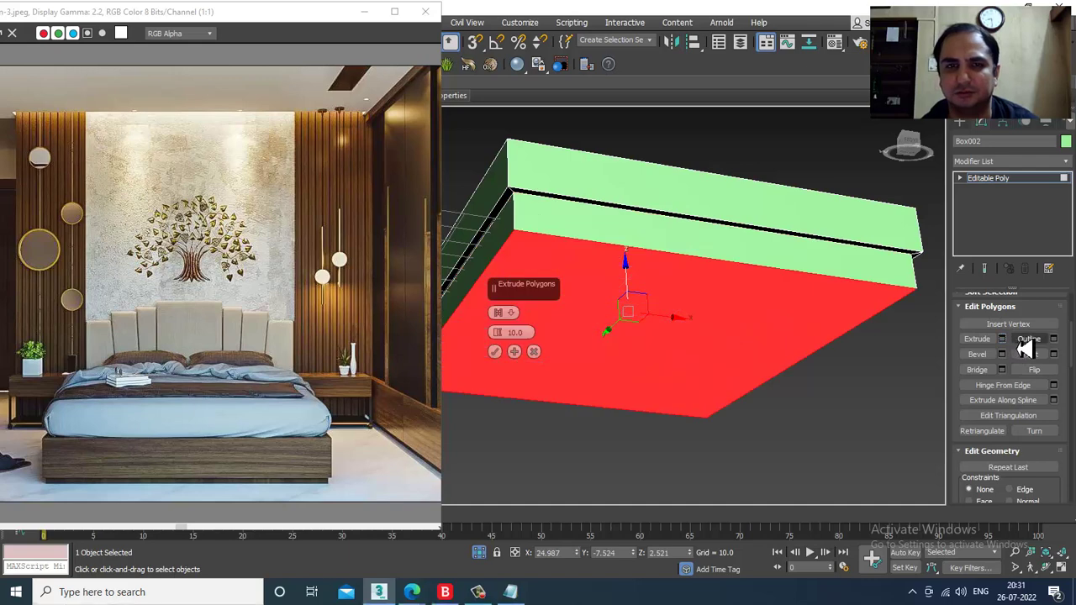
click(496, 352)
alt+middle_drag(660, 308, 637, 294)
right_click(631, 184)
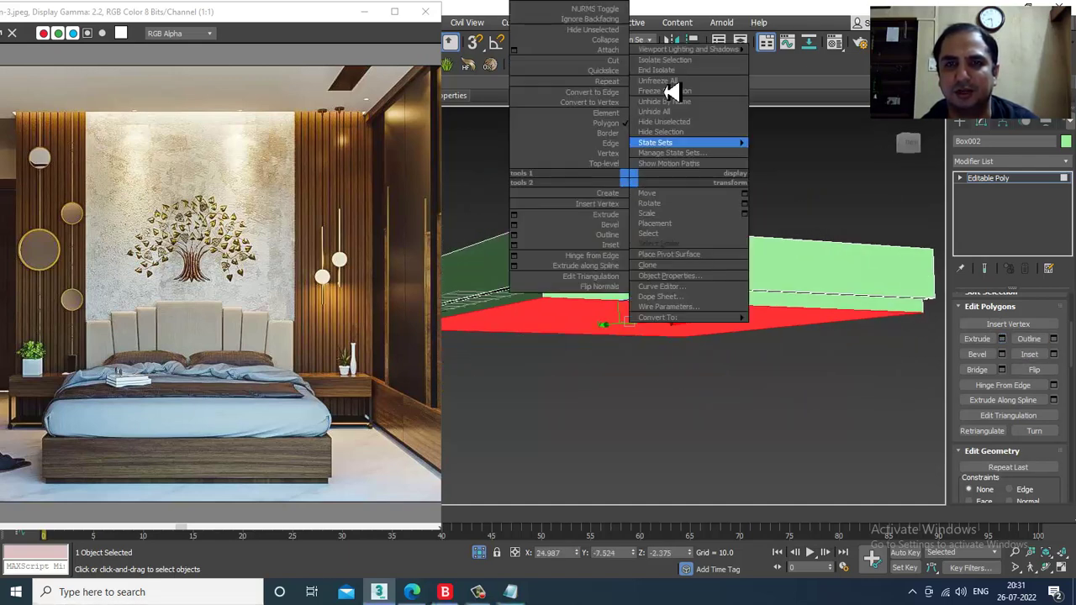
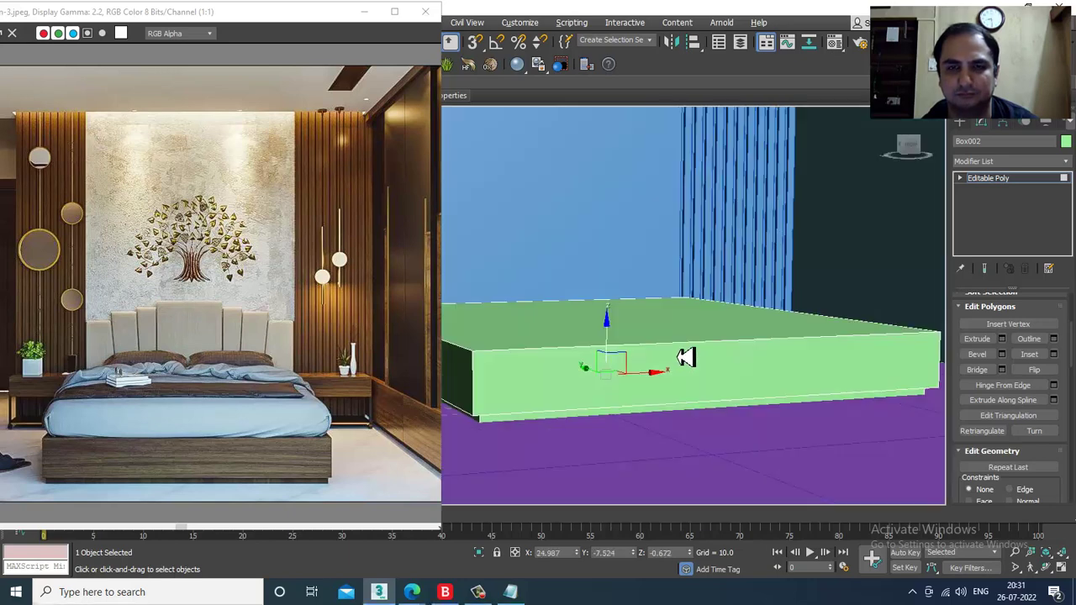
- Inset the bed base's top polygon to leave a narrow rim around its edges
click(703, 318)
alt+middle_drag(888, 357, 908, 364)
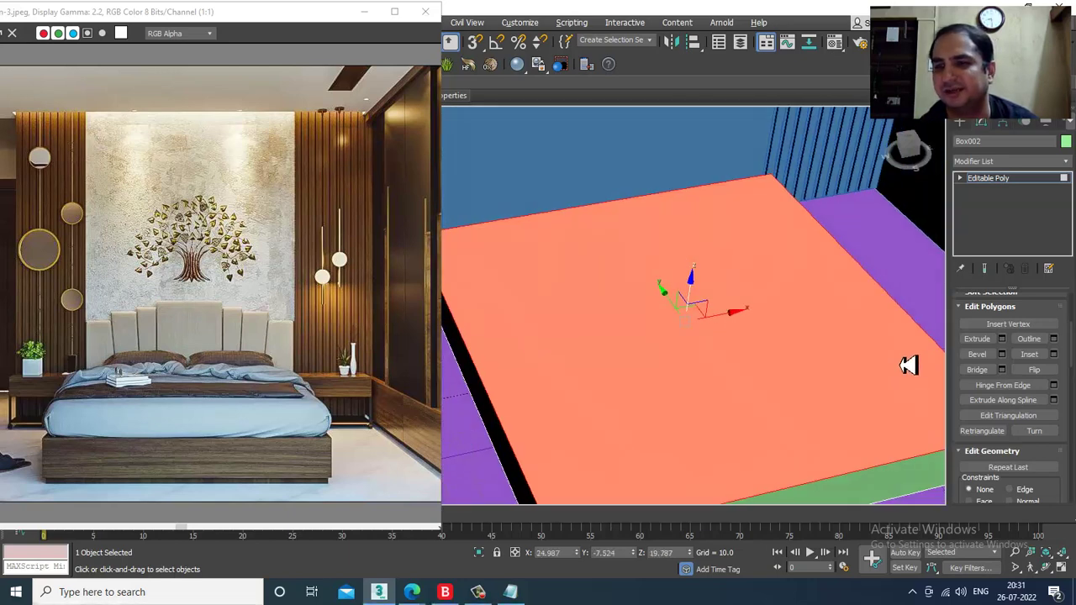
click(1055, 355)
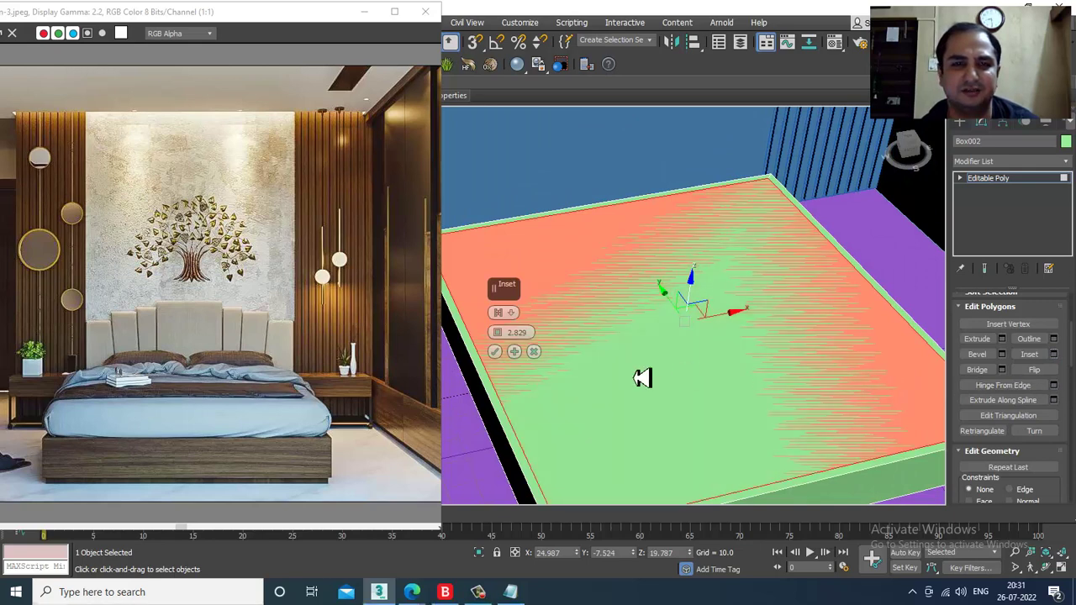
drag(501, 334, 502, 340)
click(495, 352)
alt+middle_drag(505, 365, 234, 363)
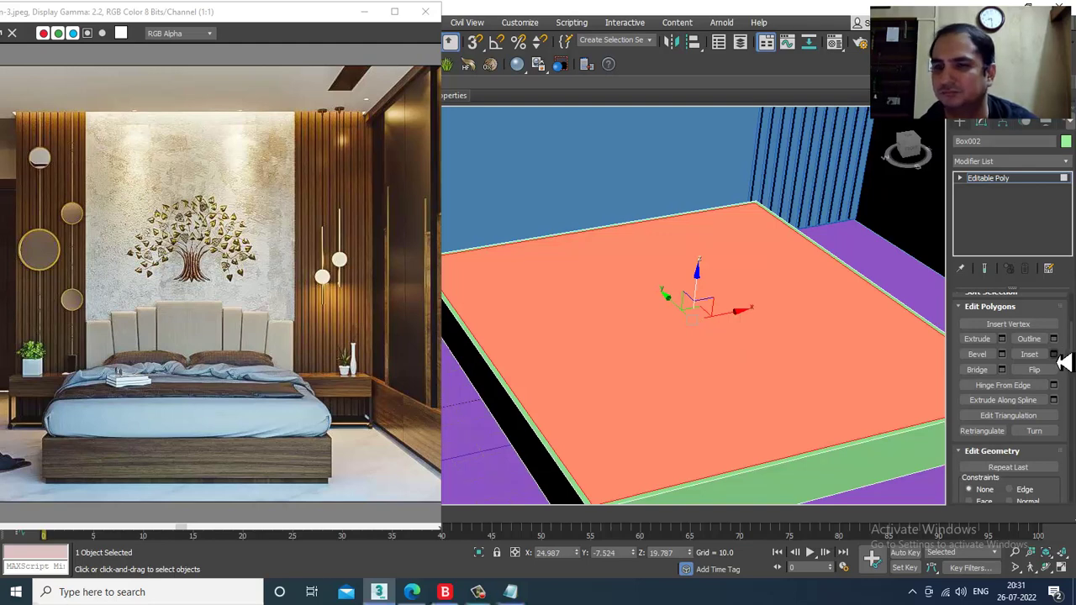
- Extrude the inset top polygon downward to Z about 16.88 to form a shallow mattress recess, and leave polygon editing
click(1002, 338)
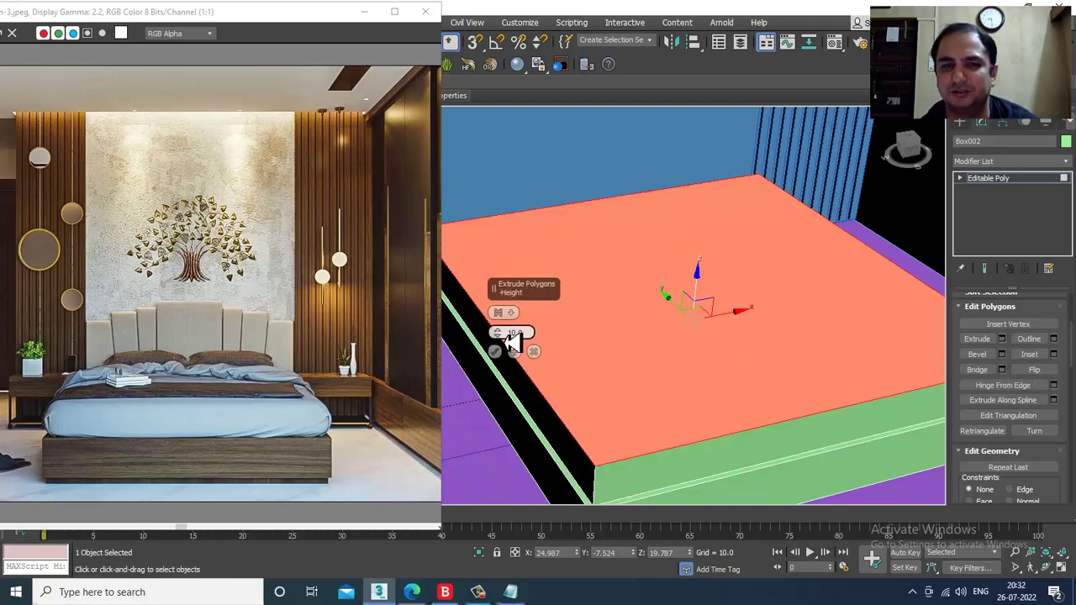
drag(498, 344, 528, 414)
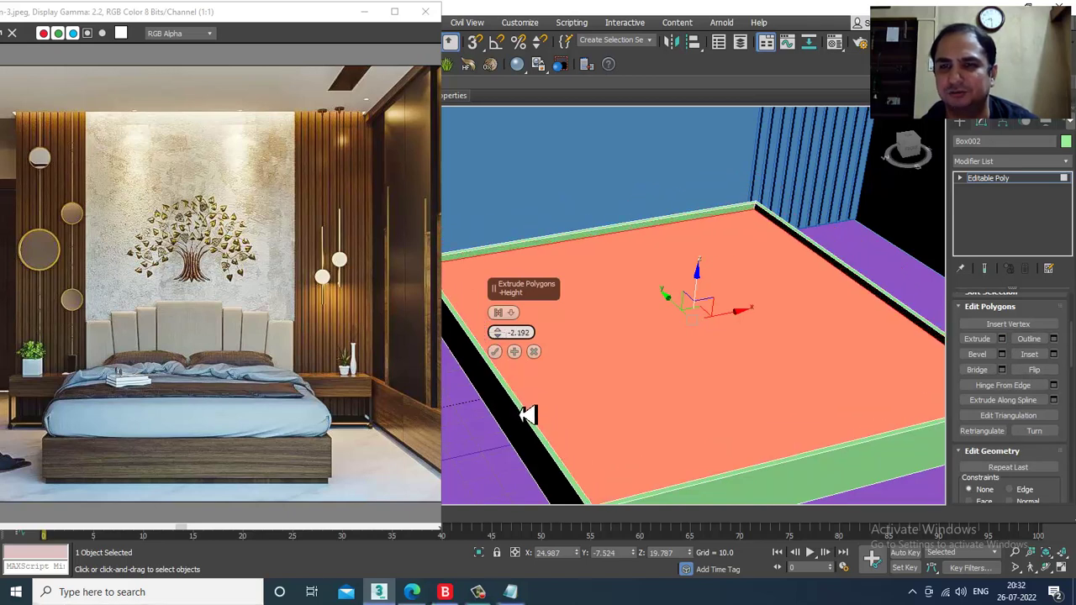
click(495, 353)
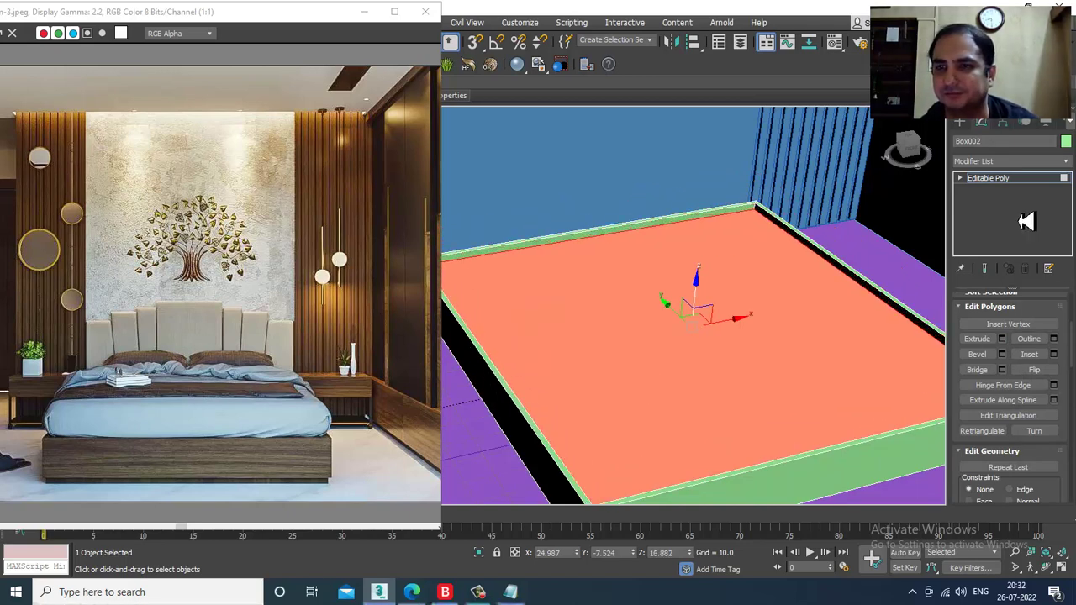
click(1006, 180)
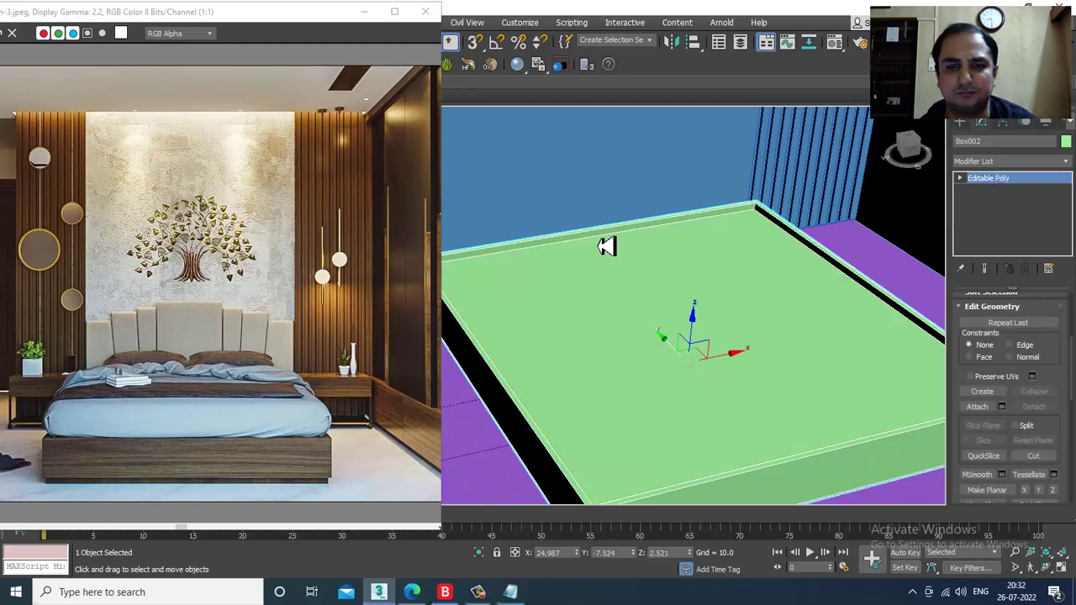
click(494, 599)
click(494, 598)
alt+middle_drag(742, 291, 767, 321)
alt+middle_drag(697, 362, 747, 396)
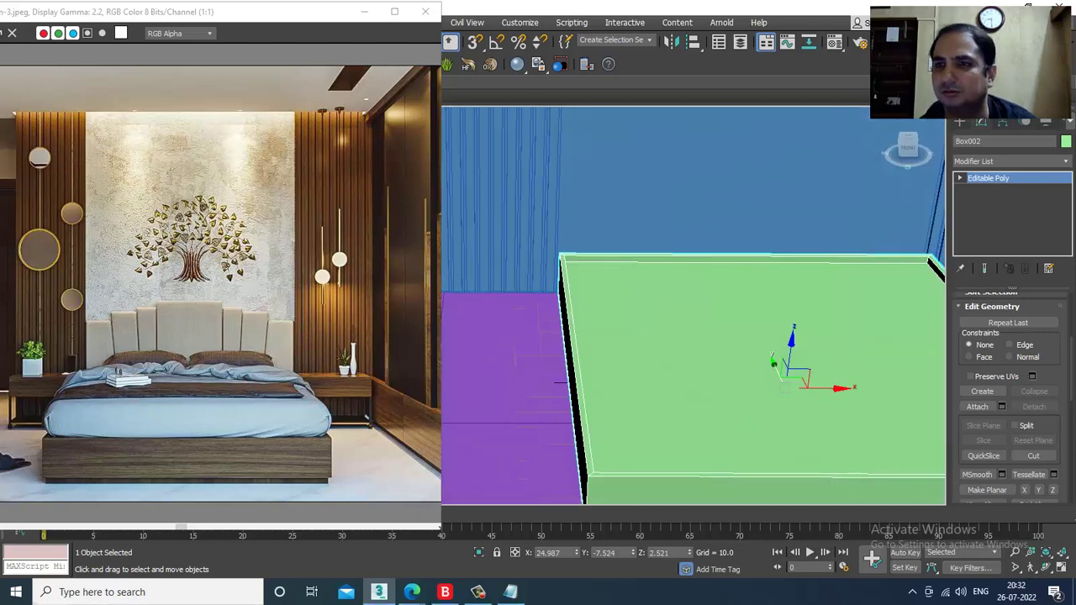
- Create a ChamferBox mattress in the Top view inside the bed base rim, about 153.5 long, 147.9 wide, 9.9 high, fillet 2.65
click(961, 124)
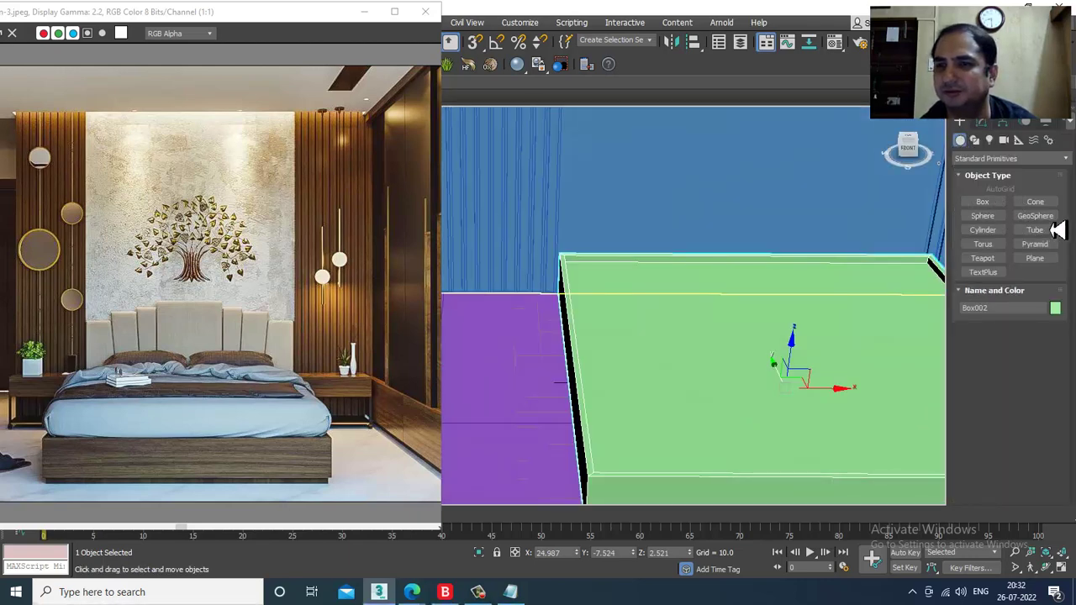
click(1008, 158)
click(1002, 174)
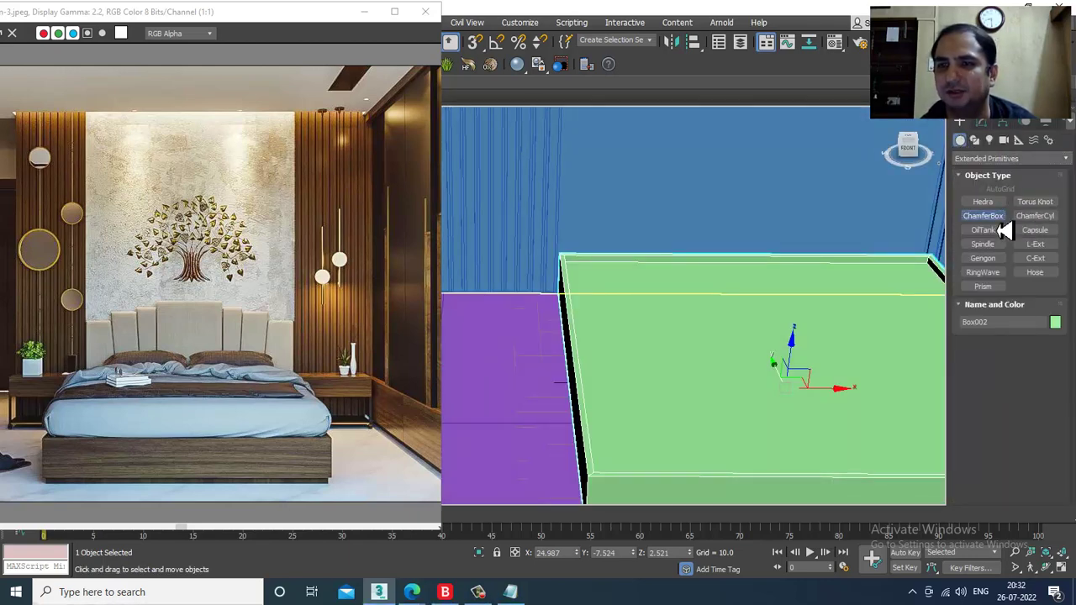
click(983, 215)
key(alt+w)
click(464, 278)
key(alt+w)
scroll(555, 240, up, 3)
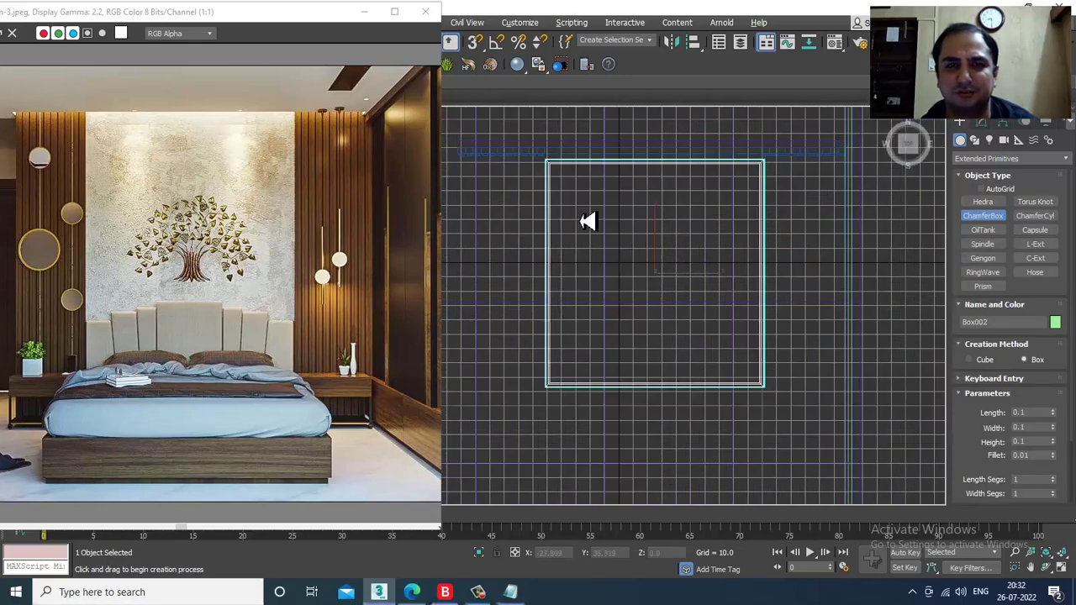
scroll(571, 193, up, 2)
drag(542, 172, 845, 482)
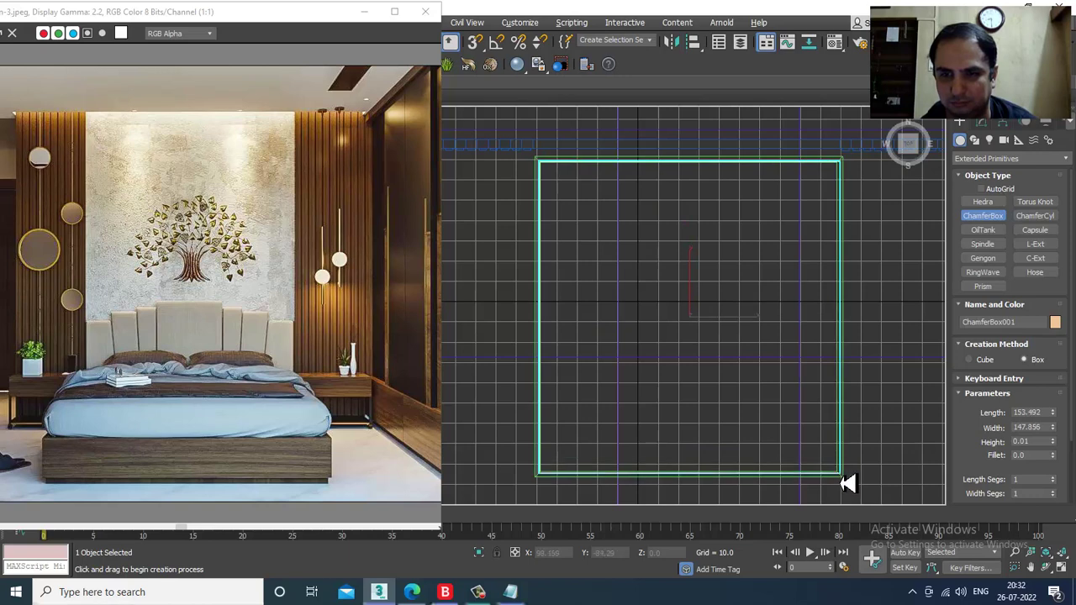
click(841, 461)
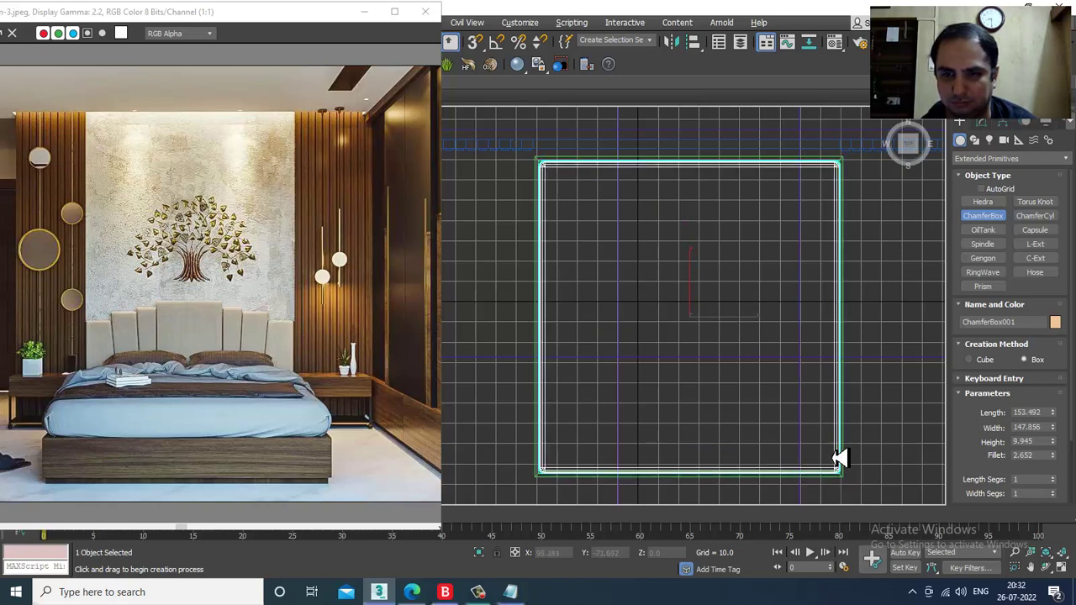
- Raise the mattress box in the Perspective view to Z about 17.16 so it sits in the bed base recess
key(w)
key(alt+w)
click(816, 425)
key(alt+w)
alt+middle_drag(812, 418, 735, 332)
shift+drag(740, 360, 747, 305)
alt+middle_drag(751, 309, 802, 353)
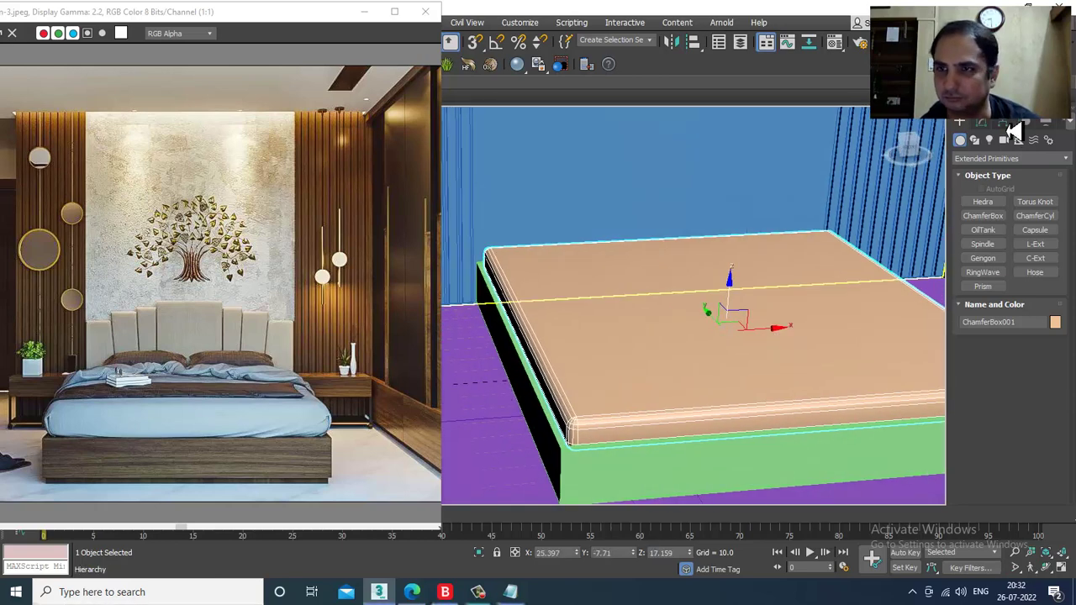
- Set the mattress's fillet to 1.724, width to 149.335 and height to 10.642, and convert it to Editable Poly
click(983, 128)
drag(1053, 363, 1068, 407)
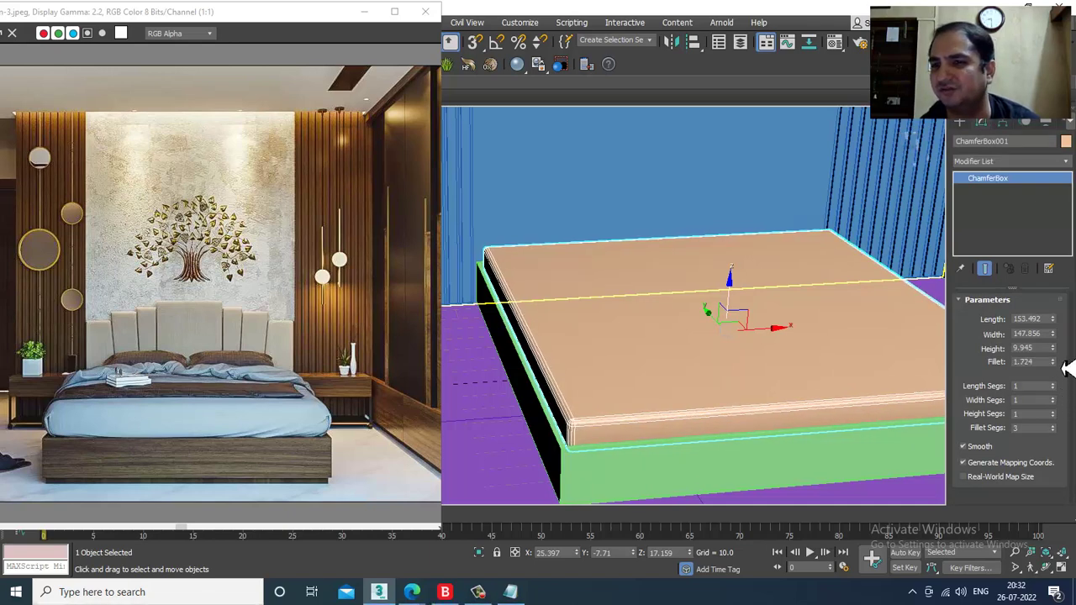
drag(1064, 356, 1057, 345)
scroll(872, 332, down, 1)
middle_drag(872, 332, 688, 240)
right_click(807, 363)
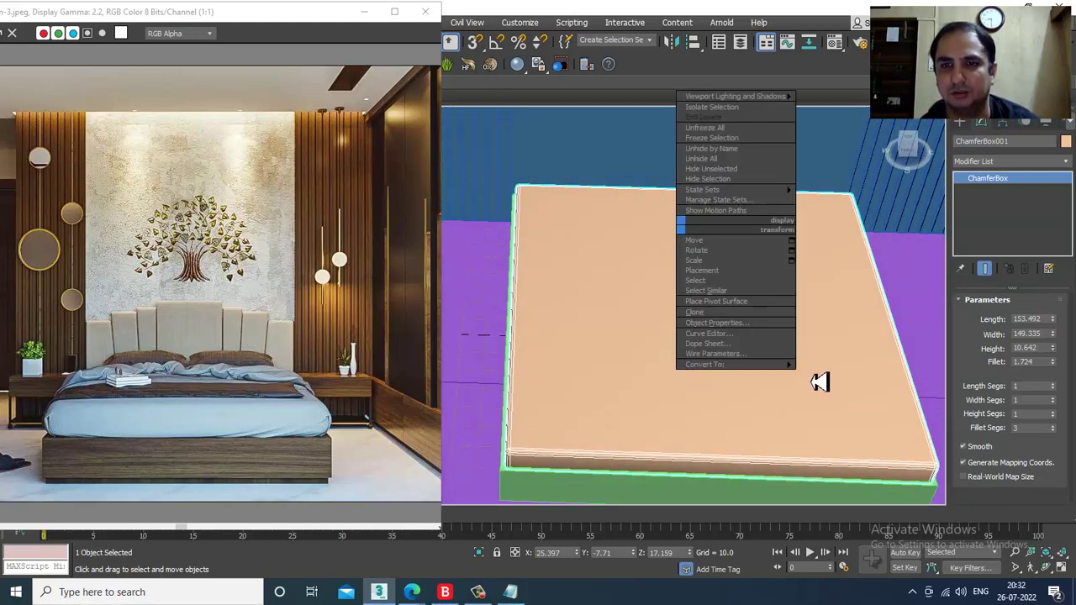
click(866, 375)
- Move the mattress's head-end vertices in the Top view toward the partition wall to Y about 68.96
key(alt+w)
right_click(459, 233)
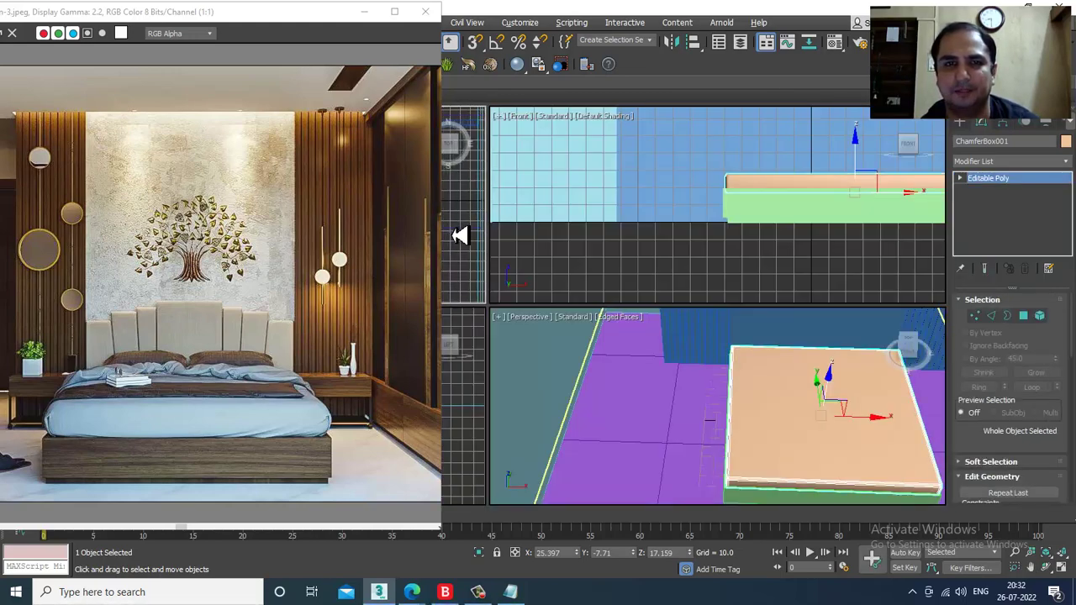
key(alt+w)
scroll(497, 233, down, 2)
middle_drag(497, 233, 733, 305)
scroll(708, 290, up, 2)
key(1)
key(1)
drag(553, 187, 704, 211)
scroll(742, 232, up, 3)
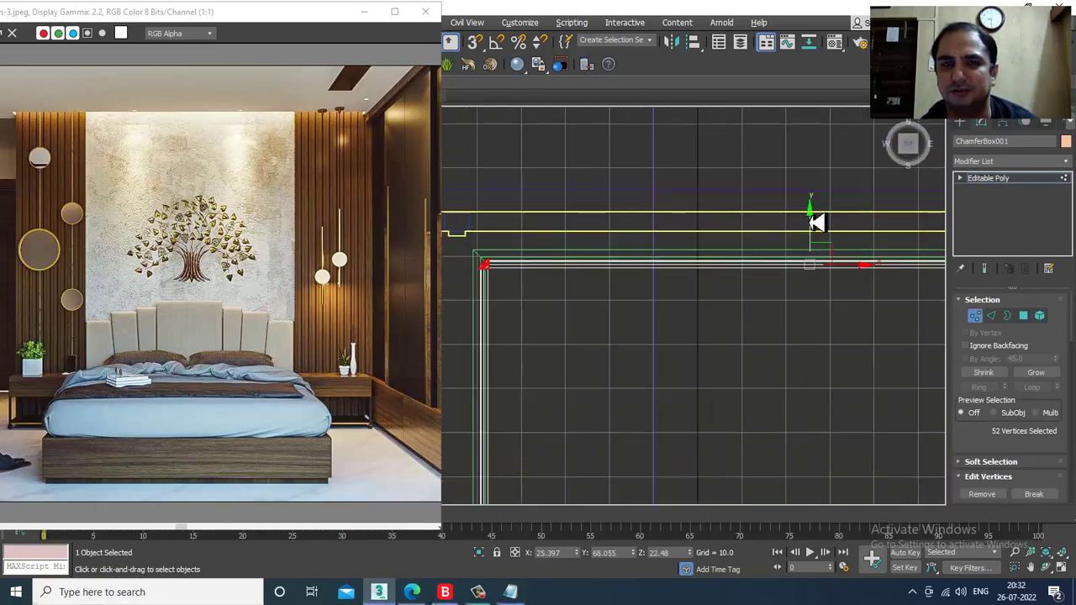
drag(811, 221, 812, 217)
- Examine how the mattress fits on the bed base in the Perspective view
key(alt+w)
middle_click(723, 396)
key(alt+w)
alt+middle_drag(723, 396, 743, 342)
scroll(755, 381, down, 3)
scroll(768, 435, down, 3)
scroll(797, 357, up, 1)
scroll(741, 341, up, 3)
- Display the Front view in wireframe and select the mattress's top vertices
key(alt+w)
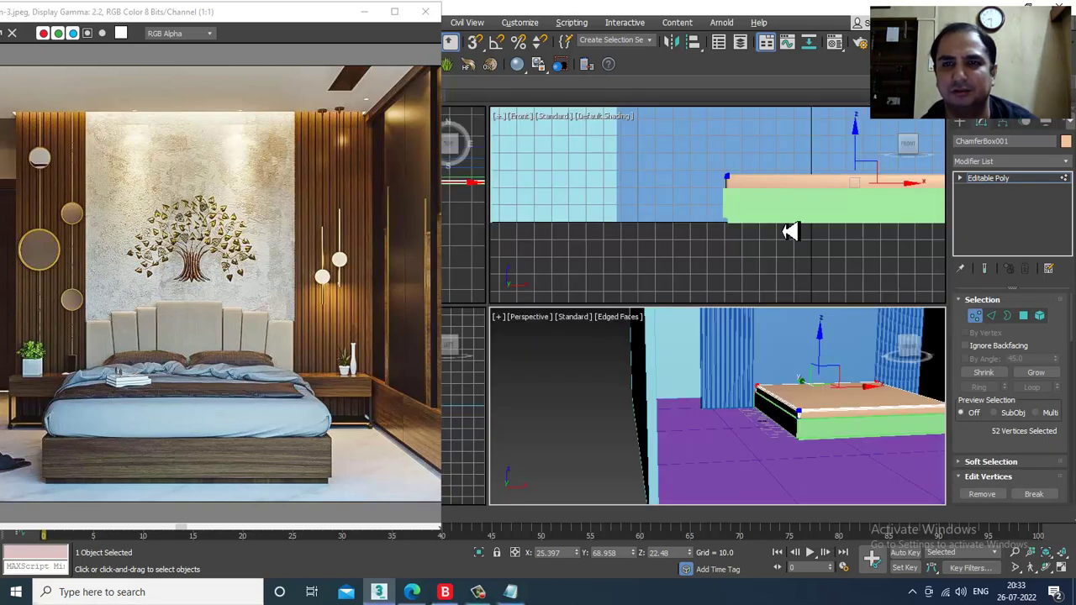
middle_click(757, 225)
key(alt+w)
scroll(692, 305, down, 3)
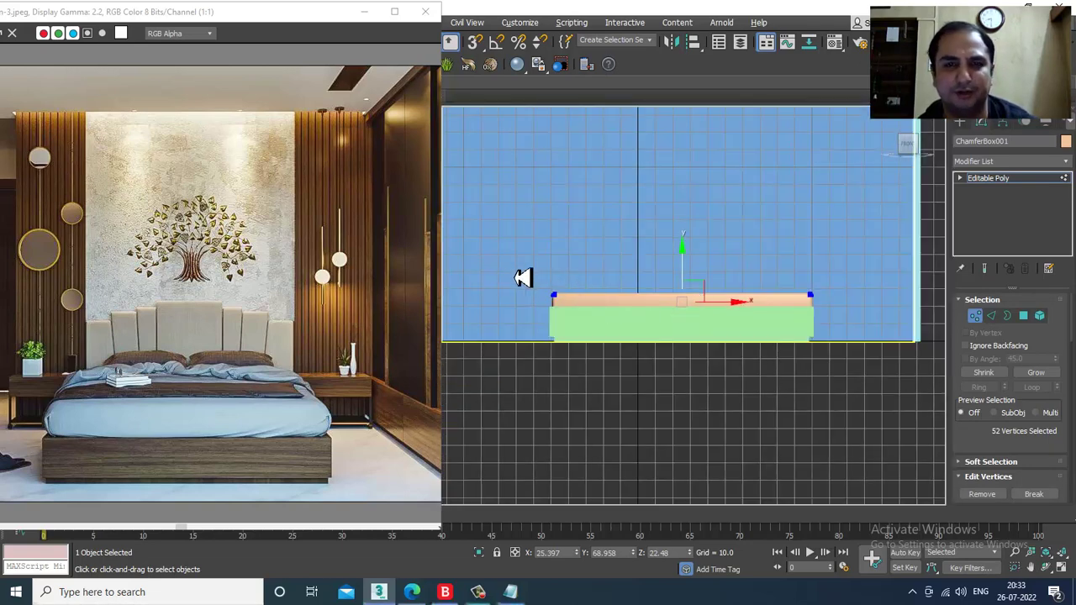
key(F3)
drag(913, 305, 910, 303)
scroll(587, 293, up, 3)
middle_drag(644, 286, 729, 326)
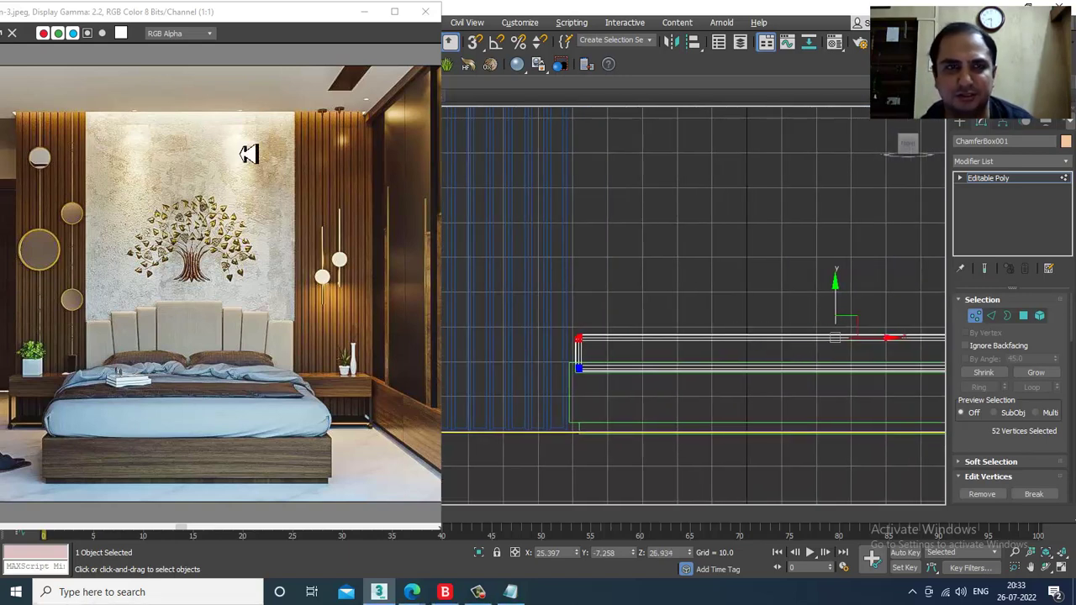
drag(195, 23, 224, 223)
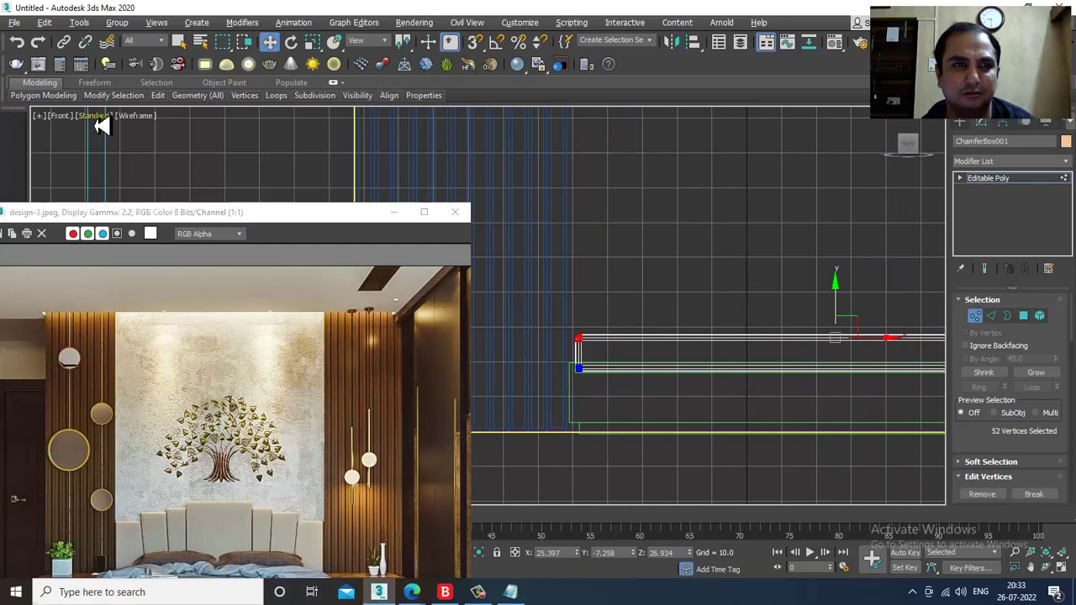
click(99, 116)
click(98, 119)
click(98, 119)
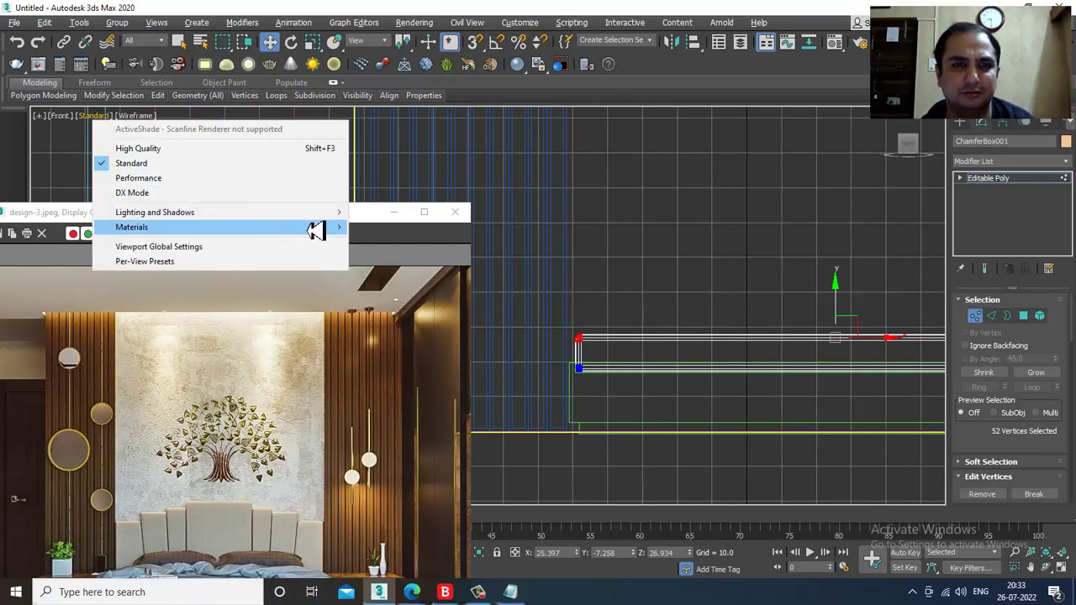
click(373, 218)
drag(349, 225, 325, 160)
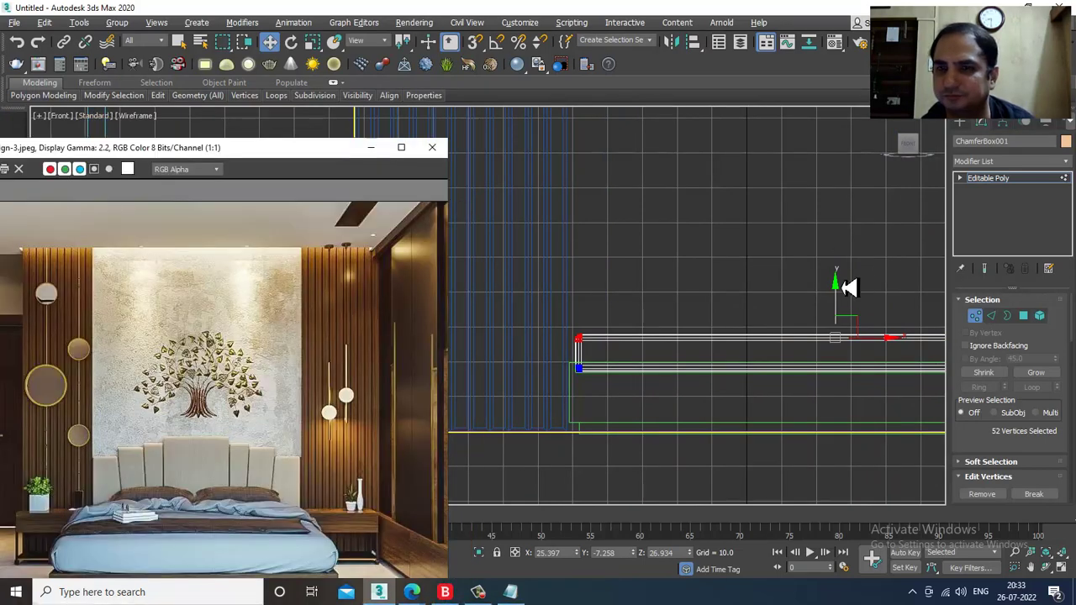
- Raise the mattress's top vertices to Z about 28.69 and reposition the reference image to show the whole bed
drag(840, 305, 841, 298)
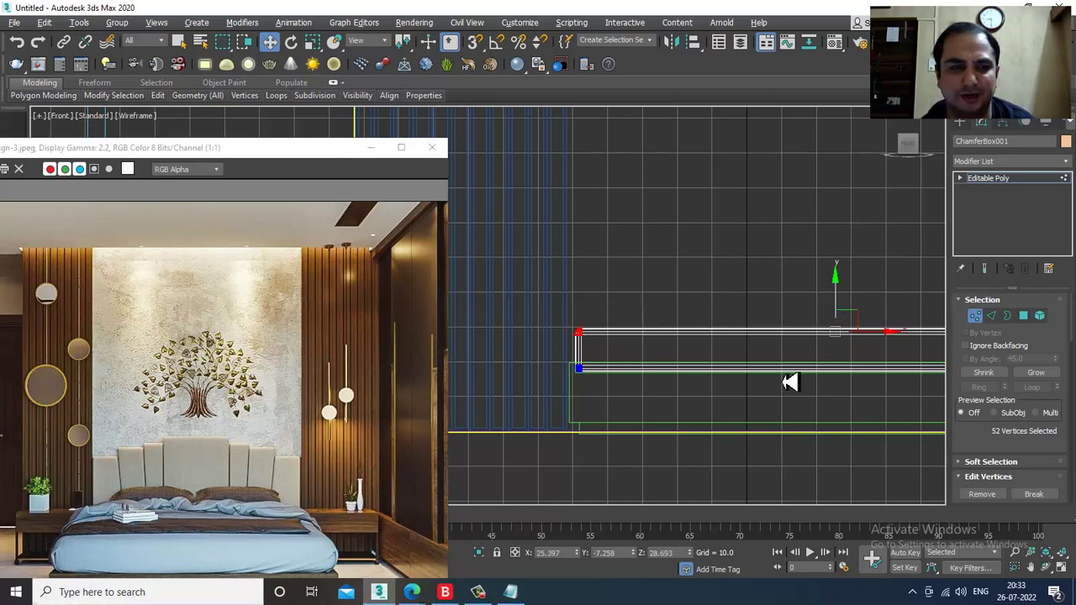
drag(209, 155, 235, 69)
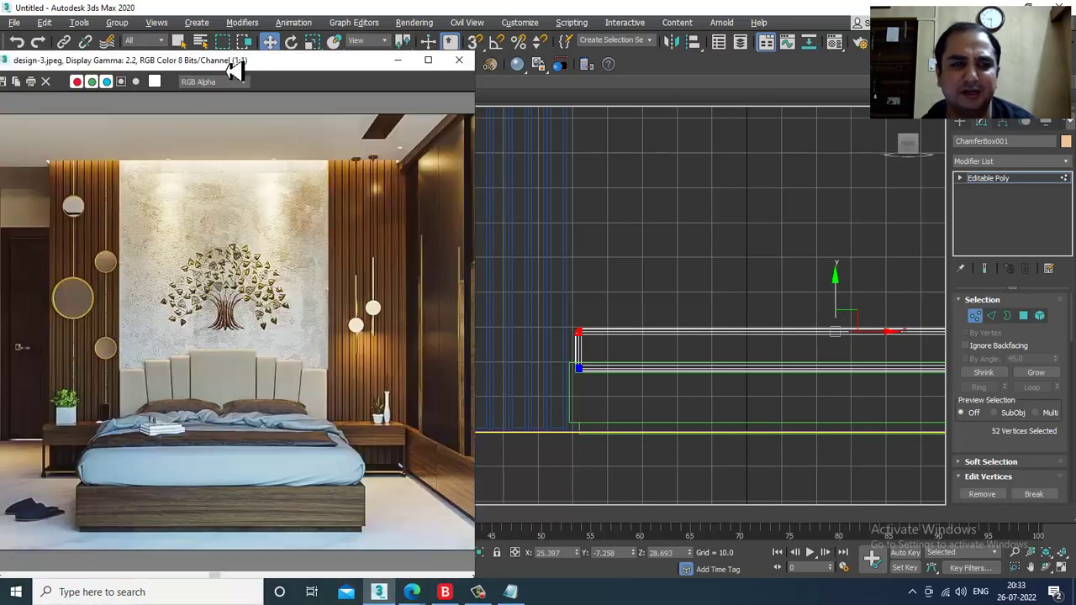
- Leave vertex editing on the mattress and view it on the bed base in the Perspective view
middle_drag(811, 413, 784, 403)
key(alt+w)
middle_click(775, 412)
key(alt+w)
alt+middle_drag(740, 346, 763, 374)
click(1023, 179)
- Save the scene as "new interior" in the Interior Designn folder on Local Disk (D:)
key(ctrl+s)
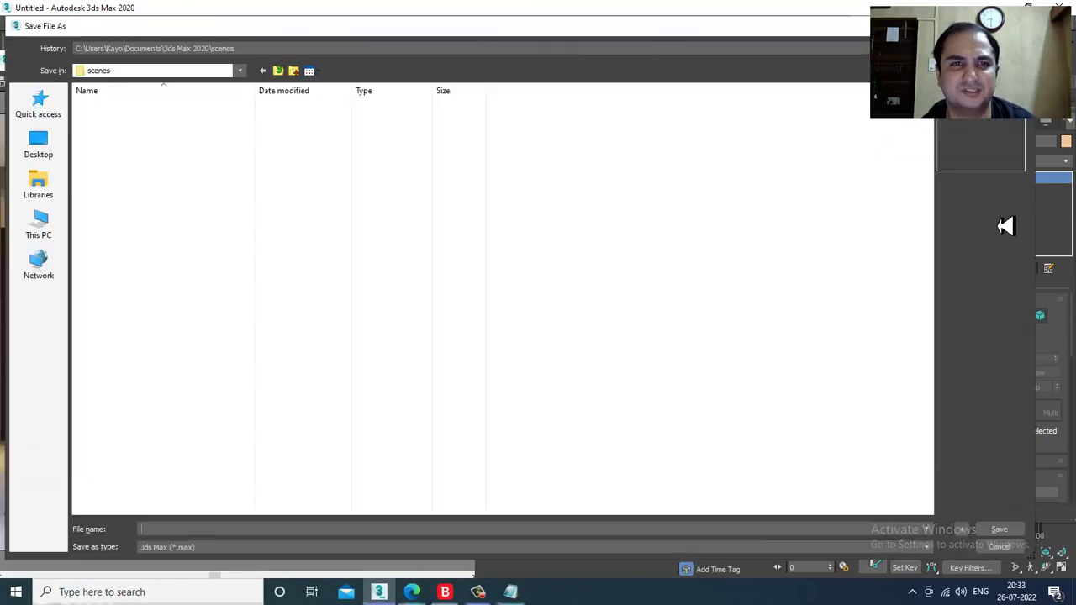
click(39, 225)
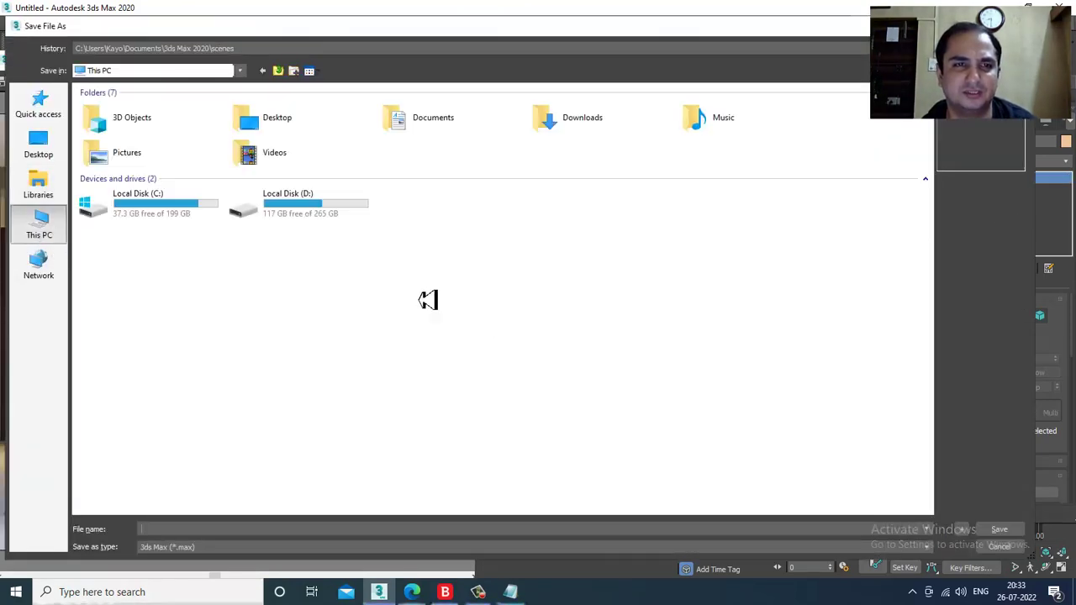
double_click(332, 212)
double_click(130, 235)
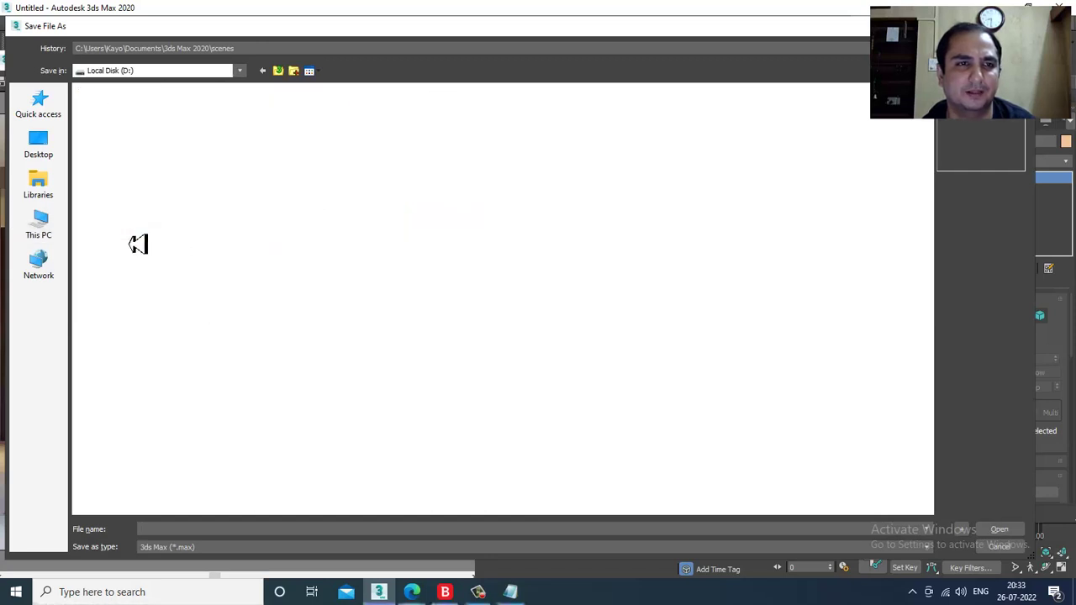
double_click(746, 223)
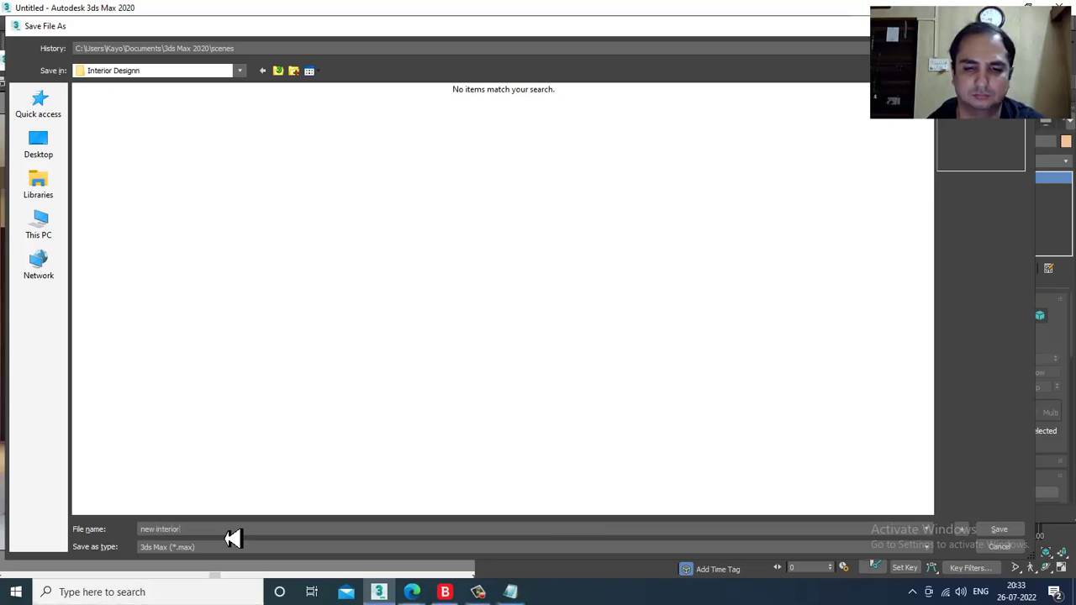
key(Return)
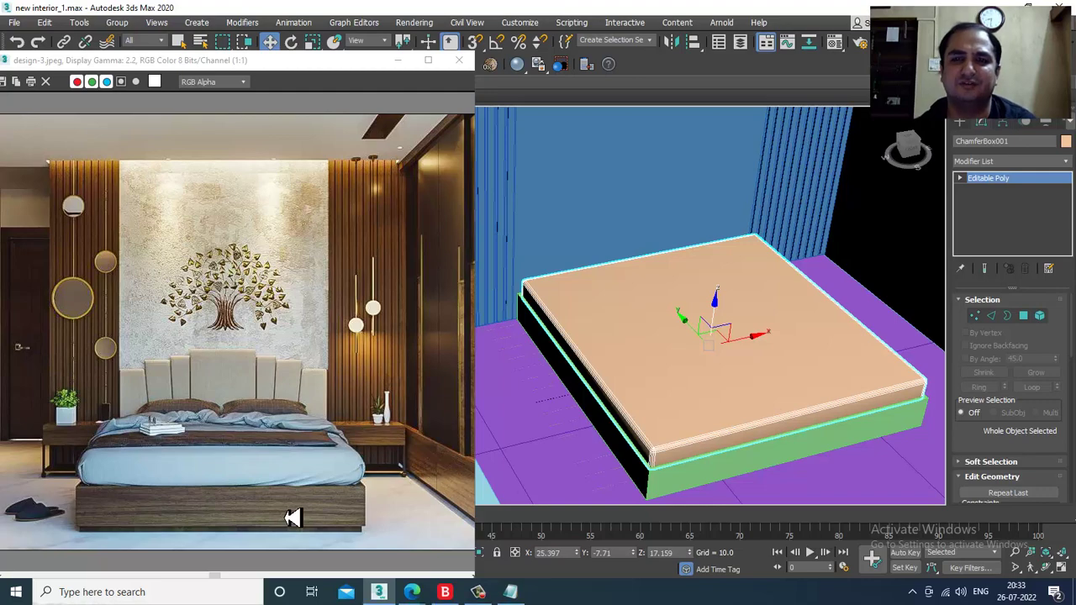
- Raise the bed base's upper vertices by about 4.95 units in the Front view
alt+middle_drag(715, 356, 717, 422)
scroll(701, 344, up, 3)
click(718, 422)
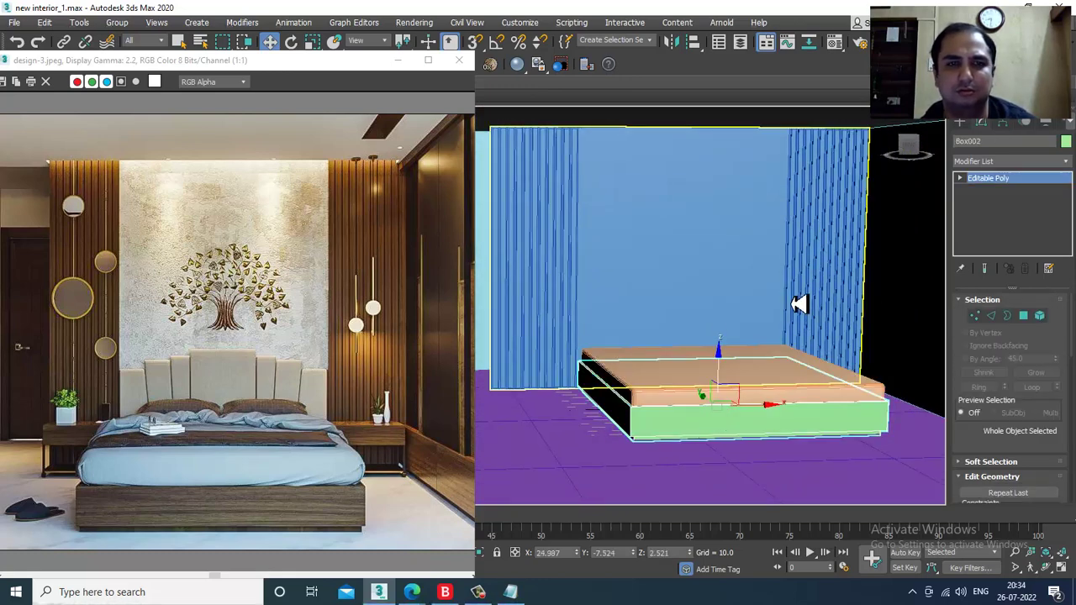
key(alt+w)
scroll(790, 252, down, 2)
key(alt+w)
middle_drag(712, 241, 668, 256)
key(1)
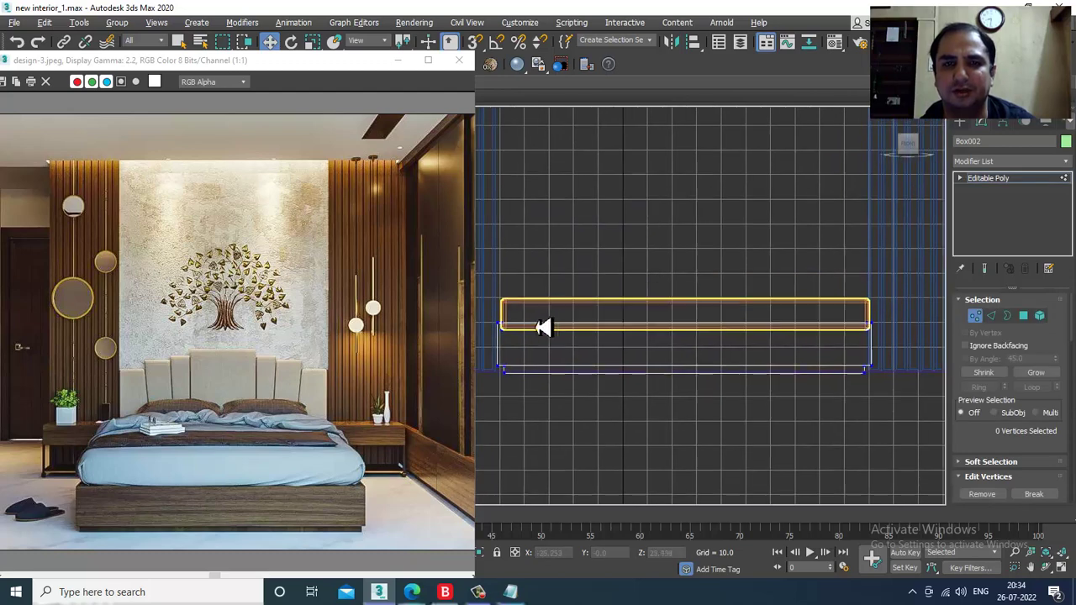
middle_drag(533, 325, 555, 339)
drag(992, 372, 990, 371)
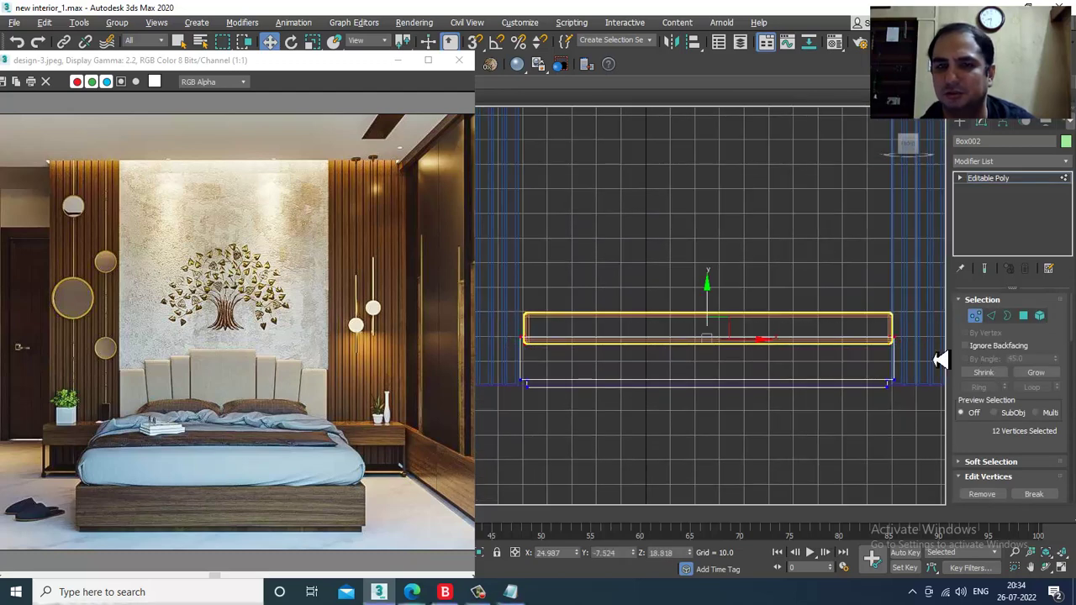
drag(715, 309, 714, 297)
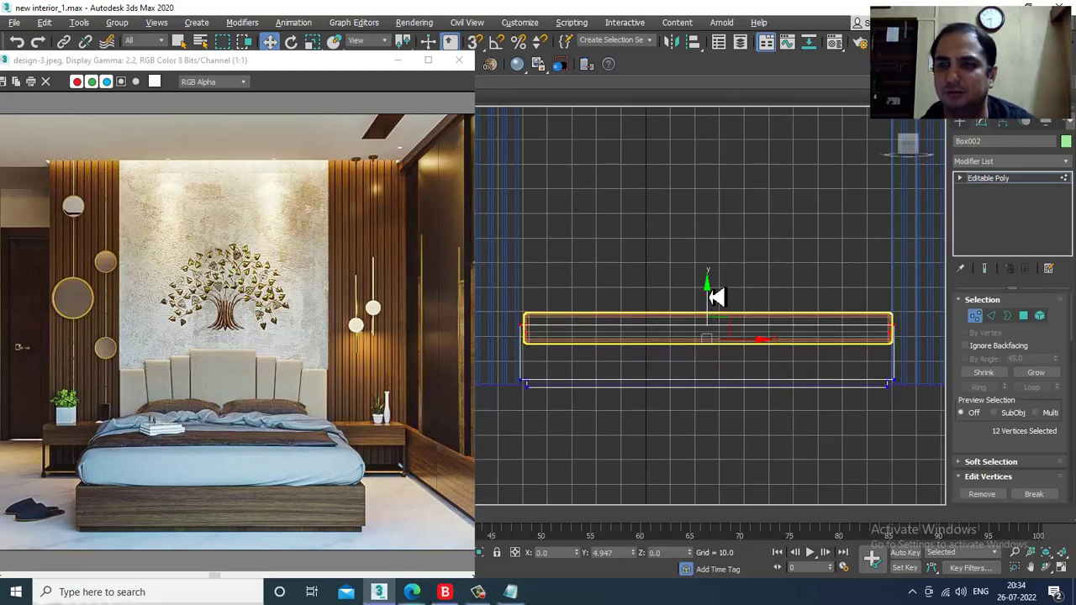
click(1013, 180)
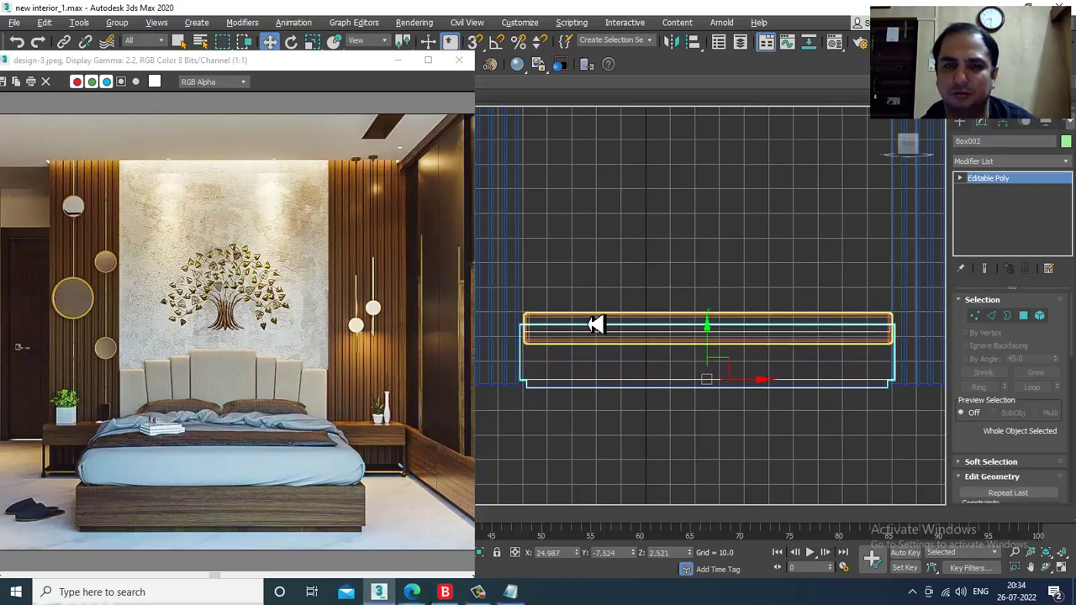
- Raise the whole mattress to Z about 22.11 and check its fit on the base in the Perspective view
click(710, 322)
drag(715, 308, 721, 298)
key(alt+w)
key(alt+w)
alt+middle_drag(782, 432, 739, 346)
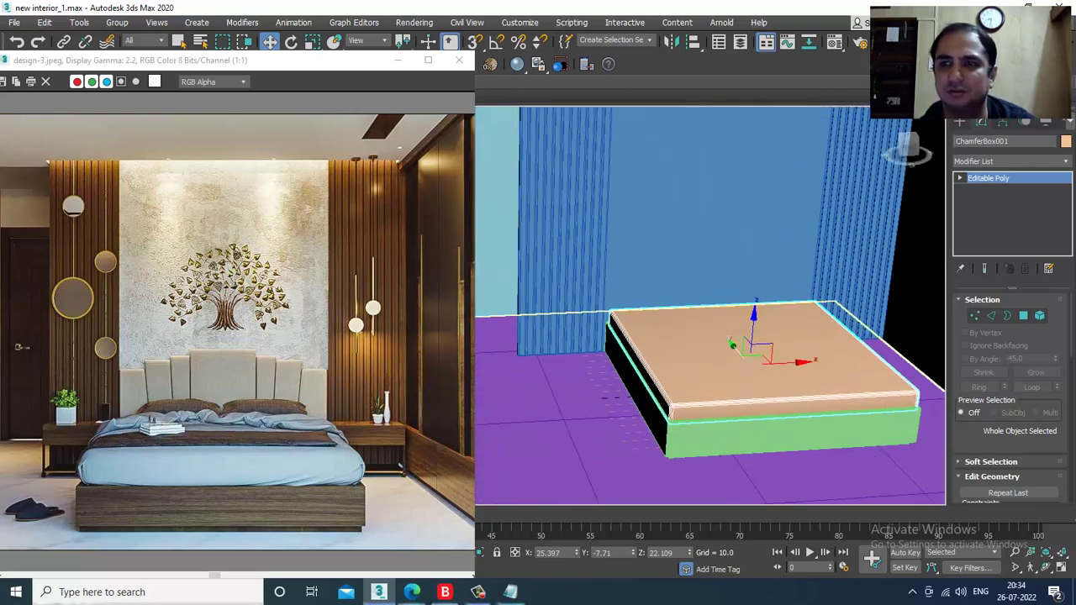
- Enlarge the plant-side nightstand in the reference image and switch the creation objects to Standard Primitives
click(965, 124)
scroll(70, 471, up, 1)
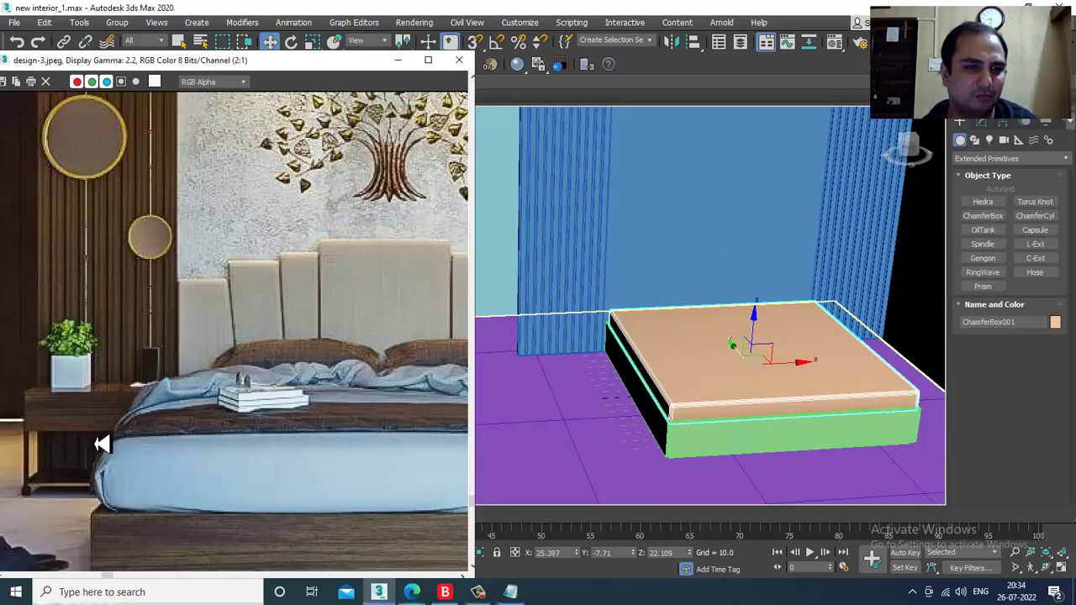
middle_drag(102, 444, 132, 419)
click(988, 159)
click(1003, 162)
click(1006, 159)
click(1017, 174)
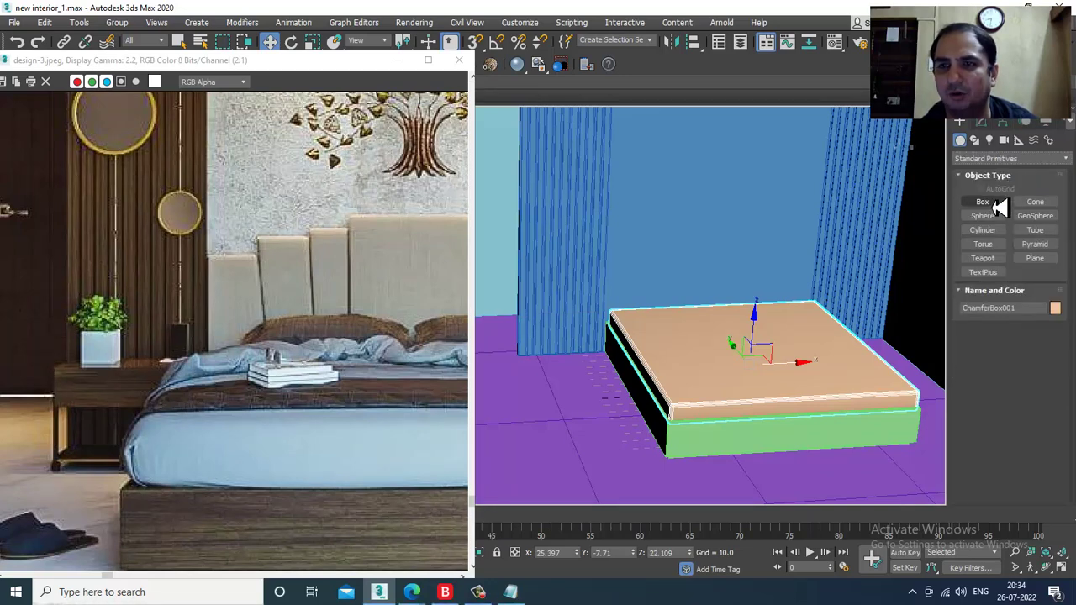
- Draw a nightstand box about 21 long and 57 wide beside the head of the bed in the Top view
click(982, 202)
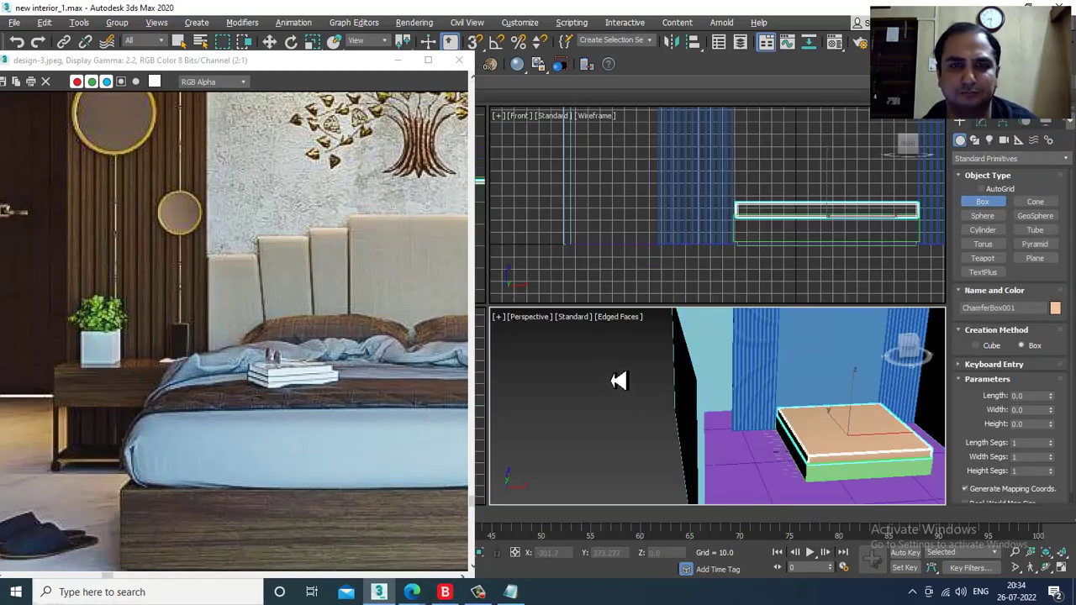
middle_click(486, 258)
key(alt+w)
scroll(493, 259, down, 3)
middle_drag(835, 437, 935, 293)
scroll(688, 300, down, 2)
scroll(715, 260, up, 4)
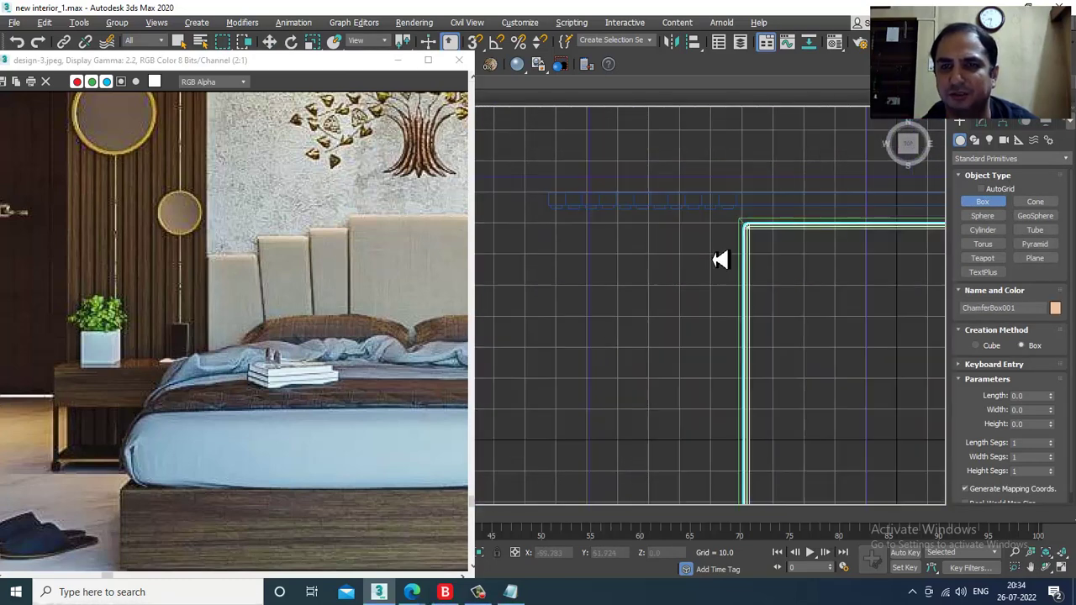
drag(743, 222, 564, 287)
click(572, 267)
key(w)
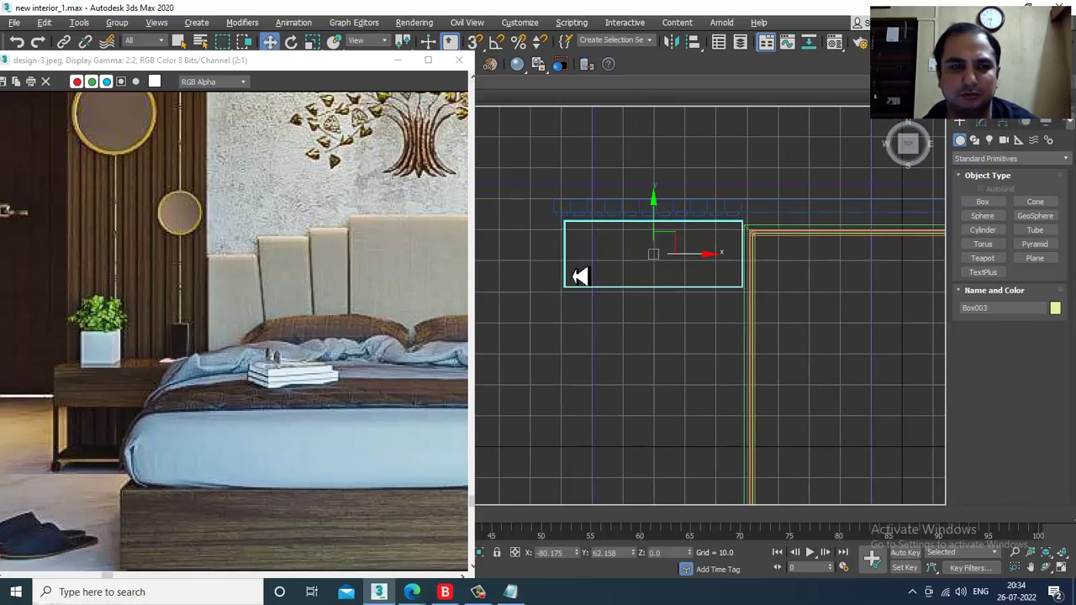
- Set the nightstand box's height to about 14.3 and raise the box to Z about 20.01 in the Front view
key(f)
key(alt+w)
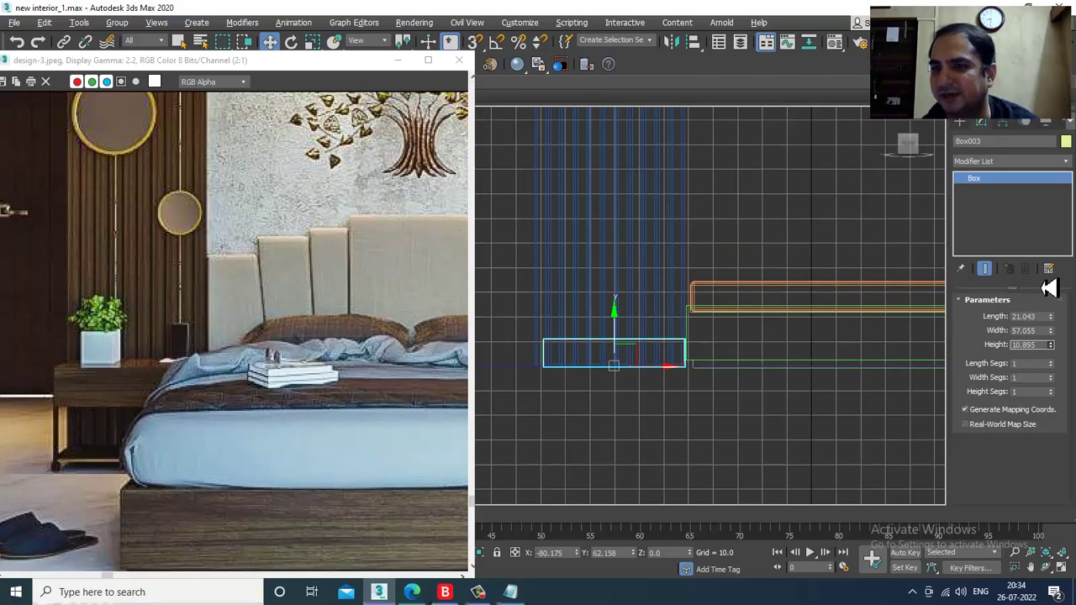
drag(1050, 288, 1056, 260)
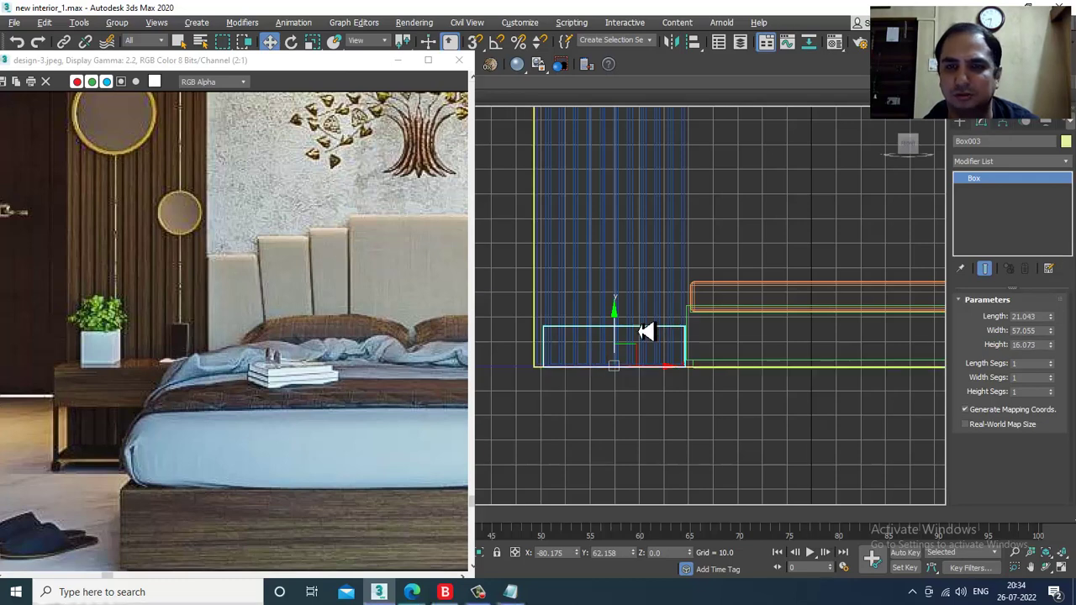
drag(627, 325, 634, 294)
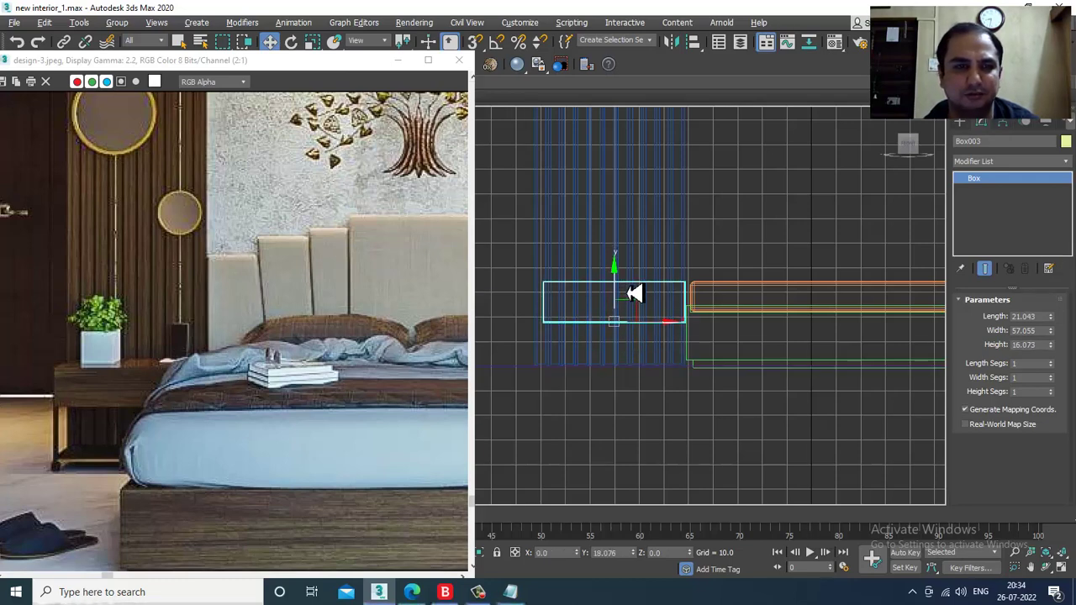
drag(1060, 358, 1062, 365)
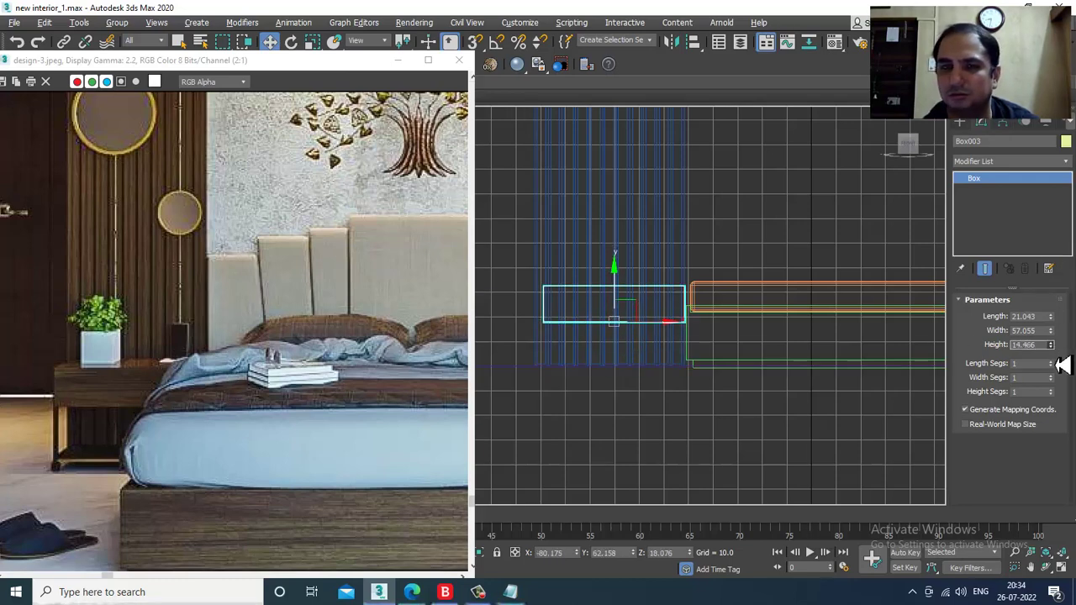
drag(616, 293, 619, 288)
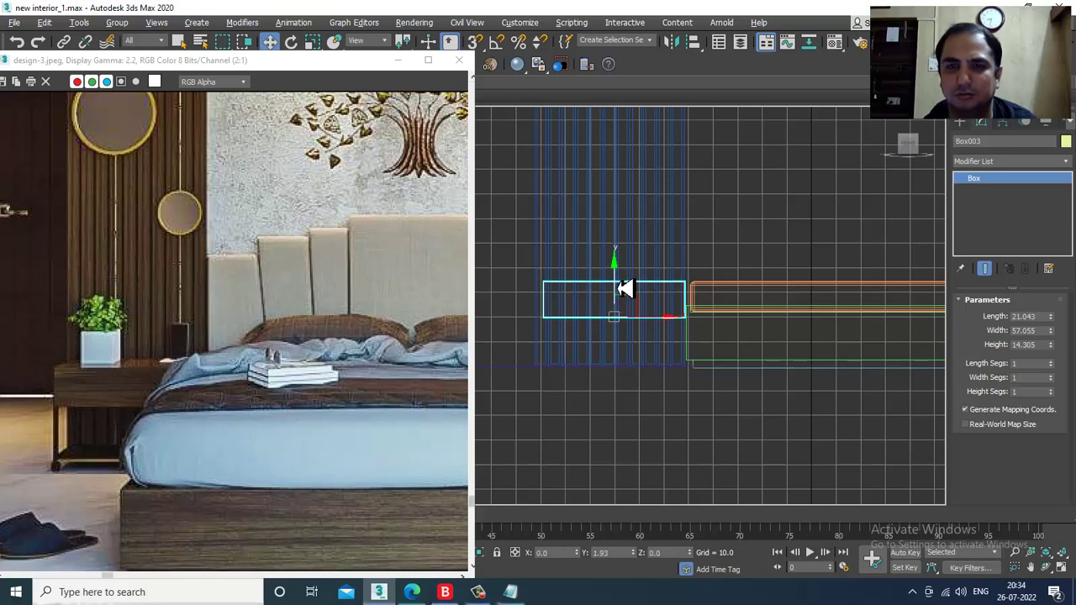
- Convert the nightstand box to an Editable Poly
scroll(650, 339, up, 2)
middle_drag(650, 339, 668, 330)
scroll(593, 443, up, 2)
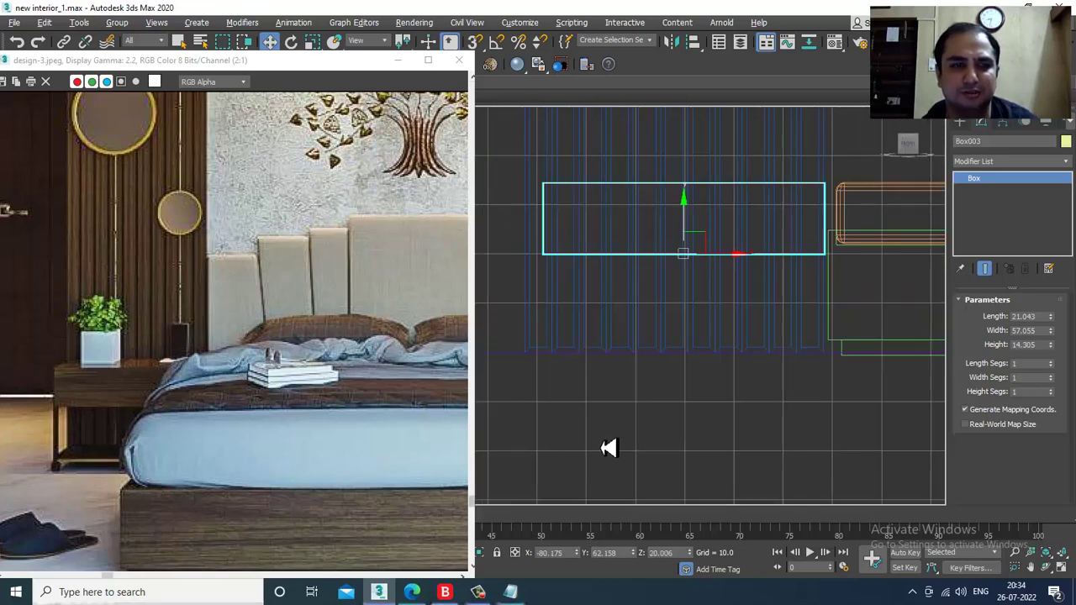
right_click(639, 225)
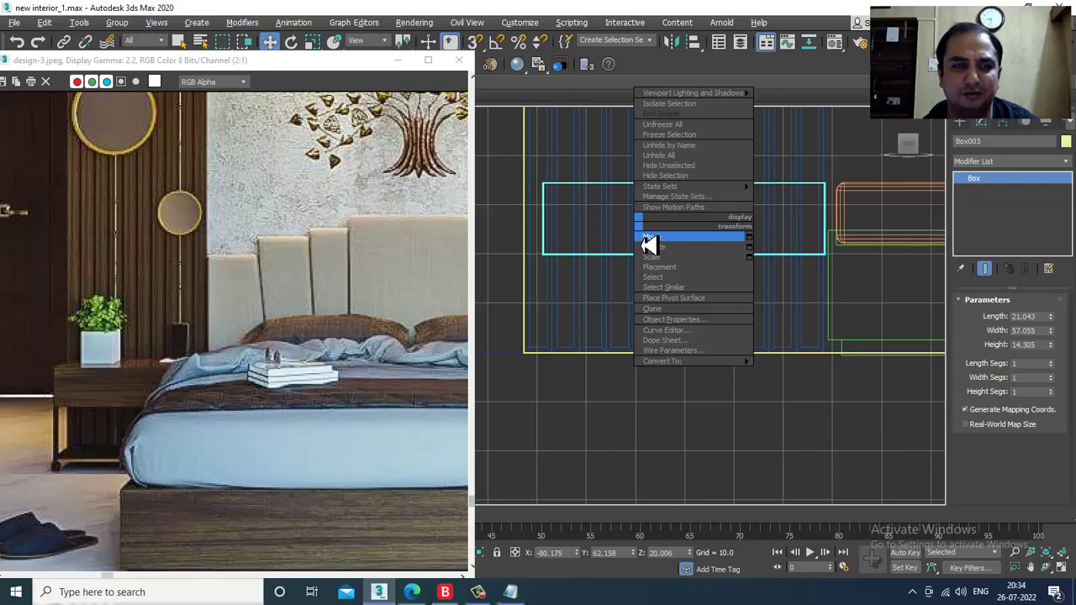
mouse_move(720, 362)
click(846, 373)
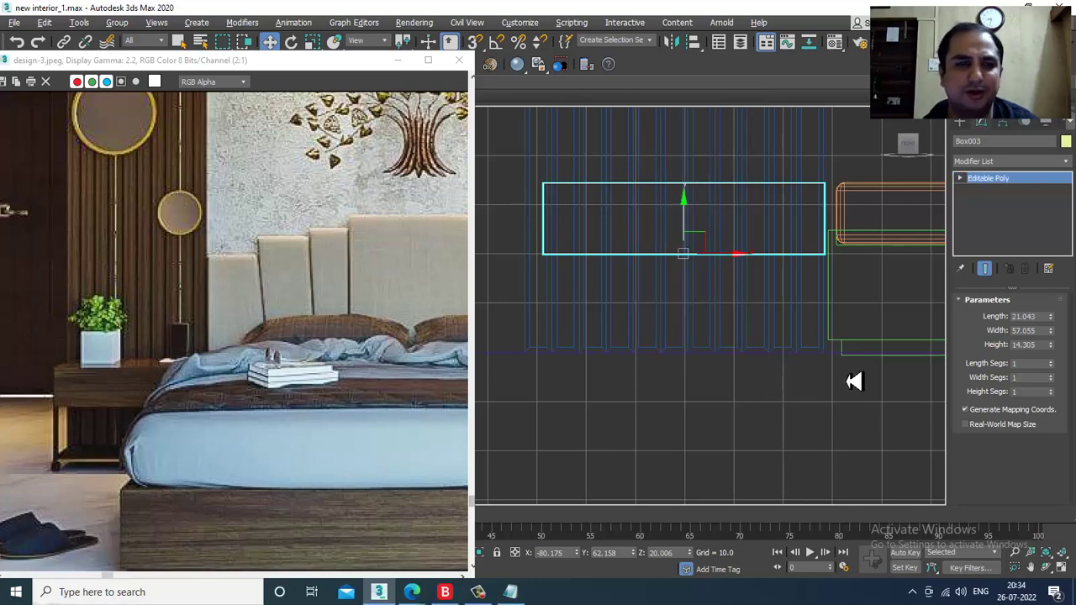
- Examine the shape and lower frame of the nightstand with the white vase in the reference image against the modelled box
middle_drag(304, 409, 34, 331)
middle_drag(278, 375, 231, 369)
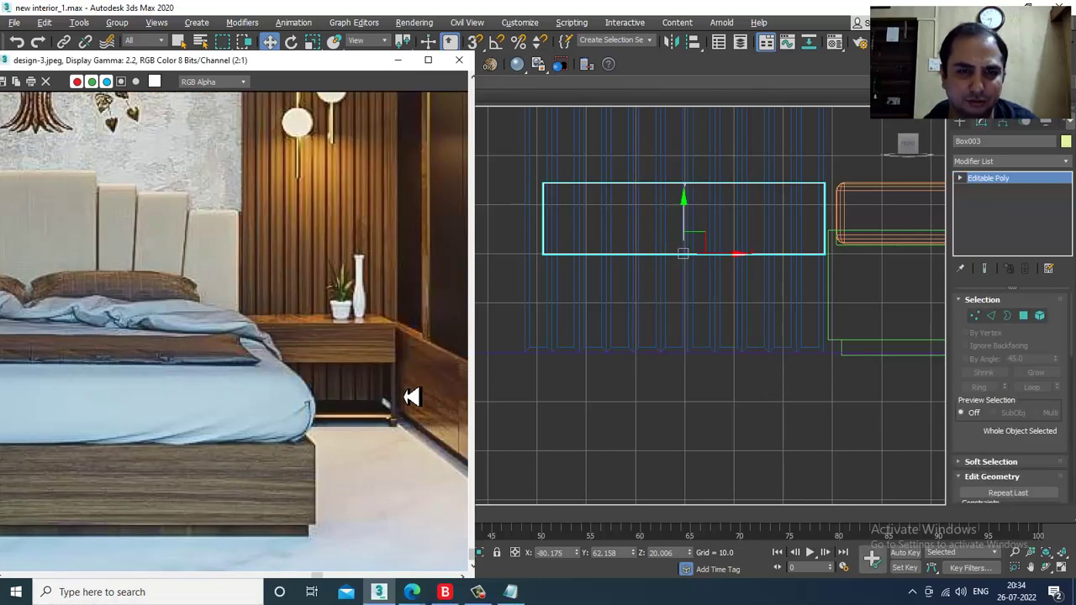
scroll(395, 407, up, 1)
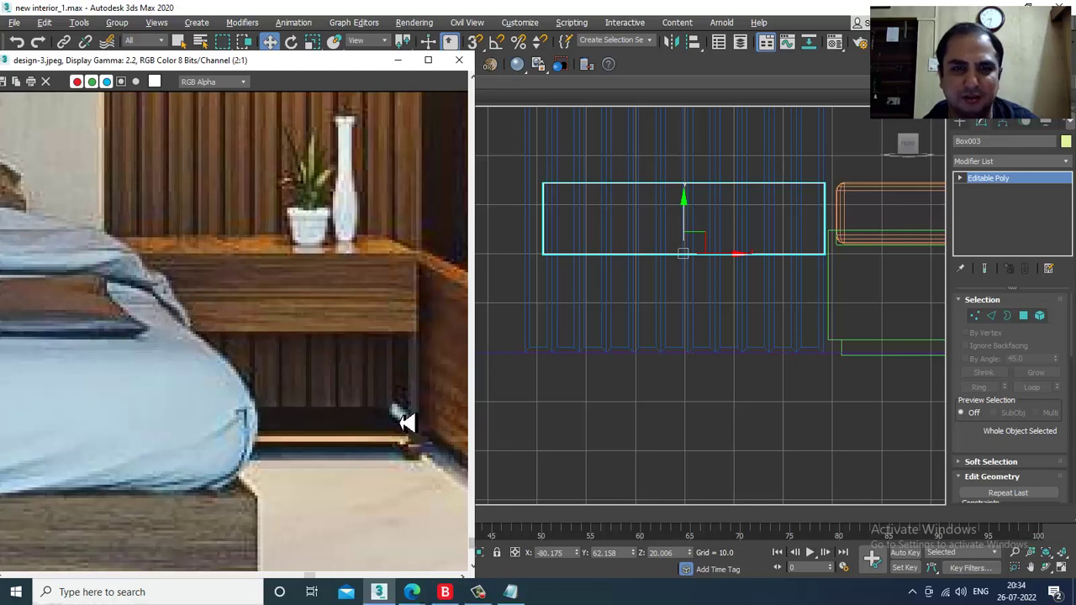
scroll(405, 423, down, 1)
scroll(659, 312, down, 3)
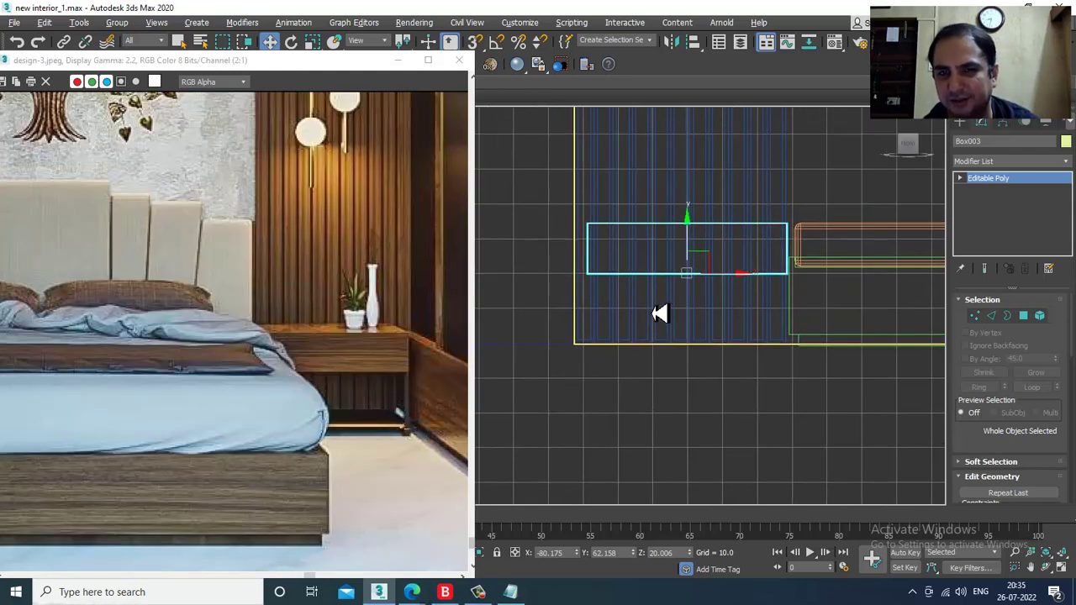
middle_drag(659, 333, 670, 340)
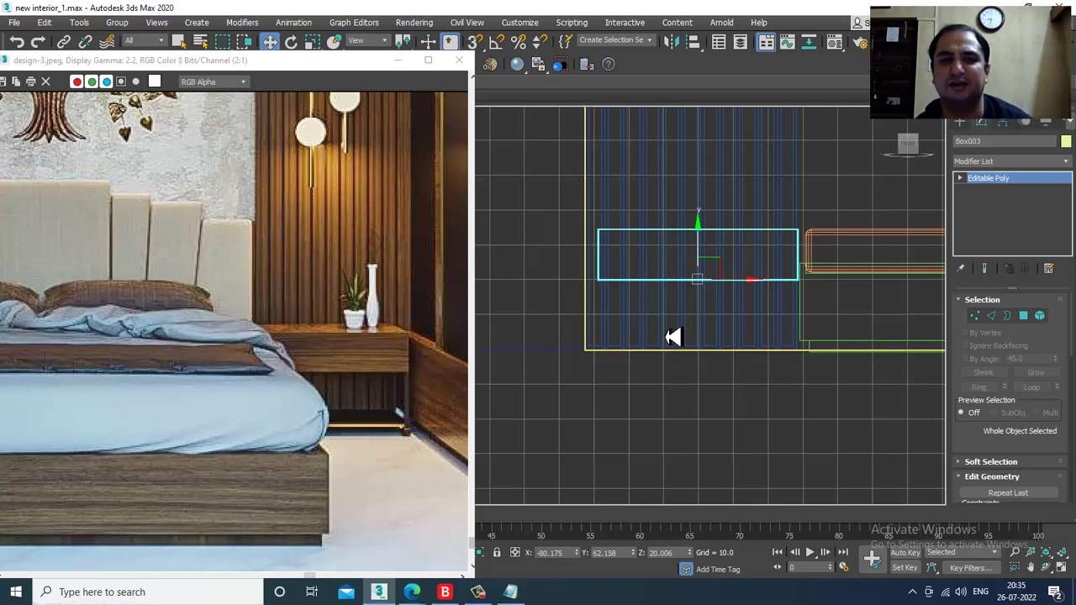
middle_drag(711, 305, 732, 300)
scroll(759, 291, up, 3)
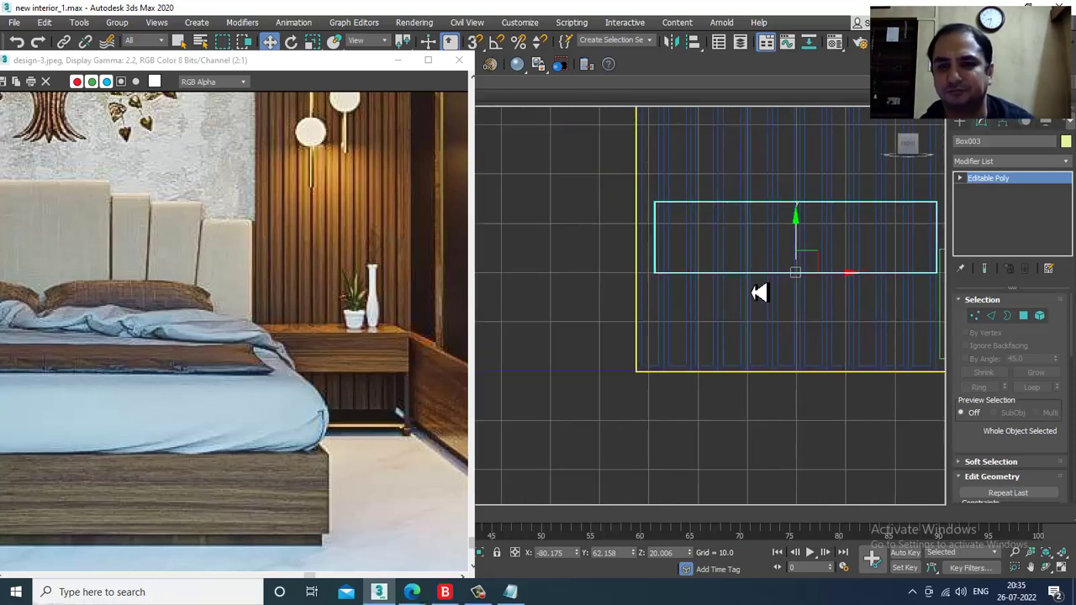
- Pull the nightstand's front vertices about 3.6 units away from the slatted wall, and shift the whole box to Y about 60.03
key(alt+w)
middle_drag(902, 440, 878, 432)
key(alt+w)
alt+middle_drag(692, 359, 669, 353)
key(1)
drag(563, 222, 670, 513)
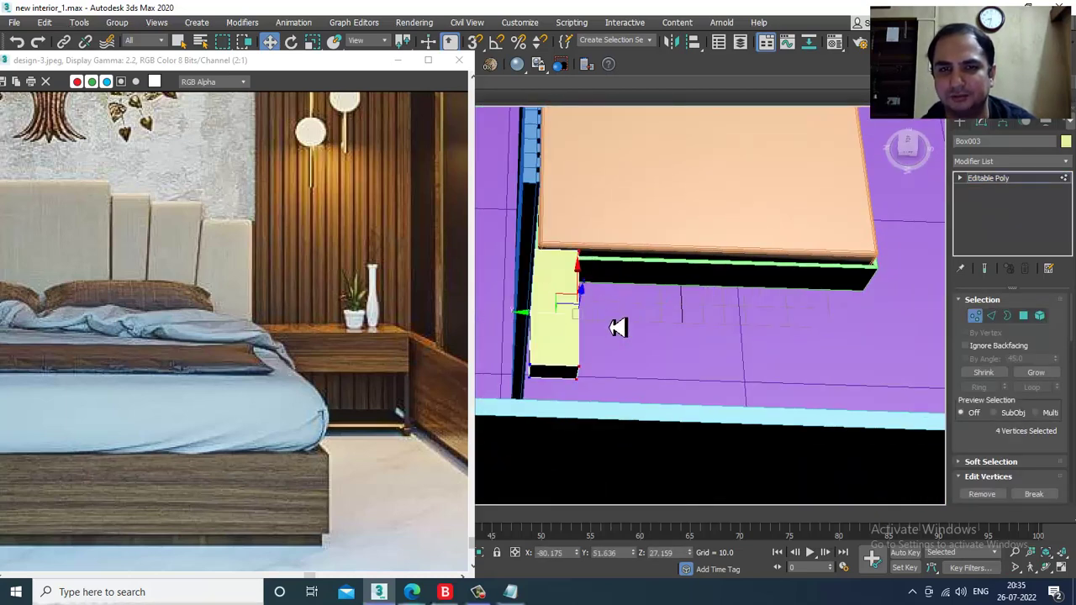
drag(549, 325, 553, 325)
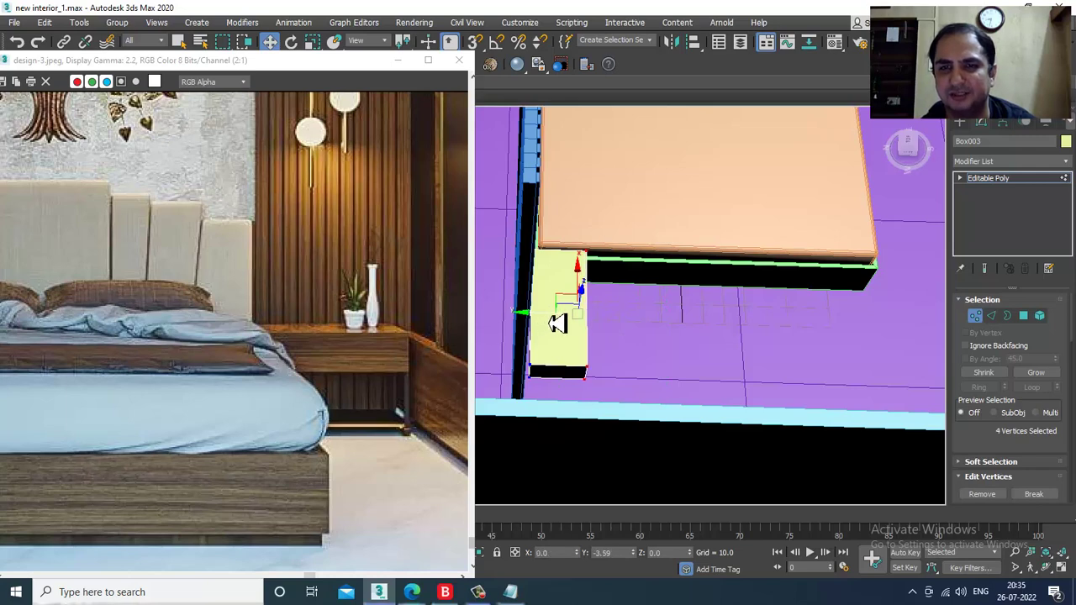
click(999, 180)
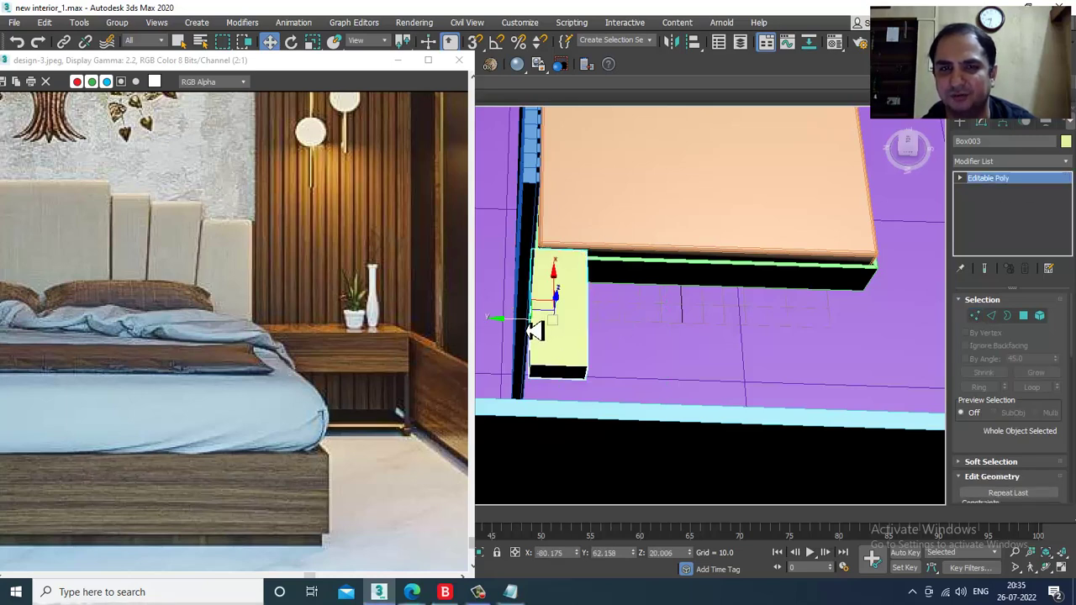
- Draw a cylinder leg with a radius of about 0.89 and height of about 13.2 inside the nightstand's outer rear corner in the Top view
alt+middle_drag(781, 323, 814, 218)
key(alt+w)
right_click(756, 210)
key(alt+w)
click(961, 124)
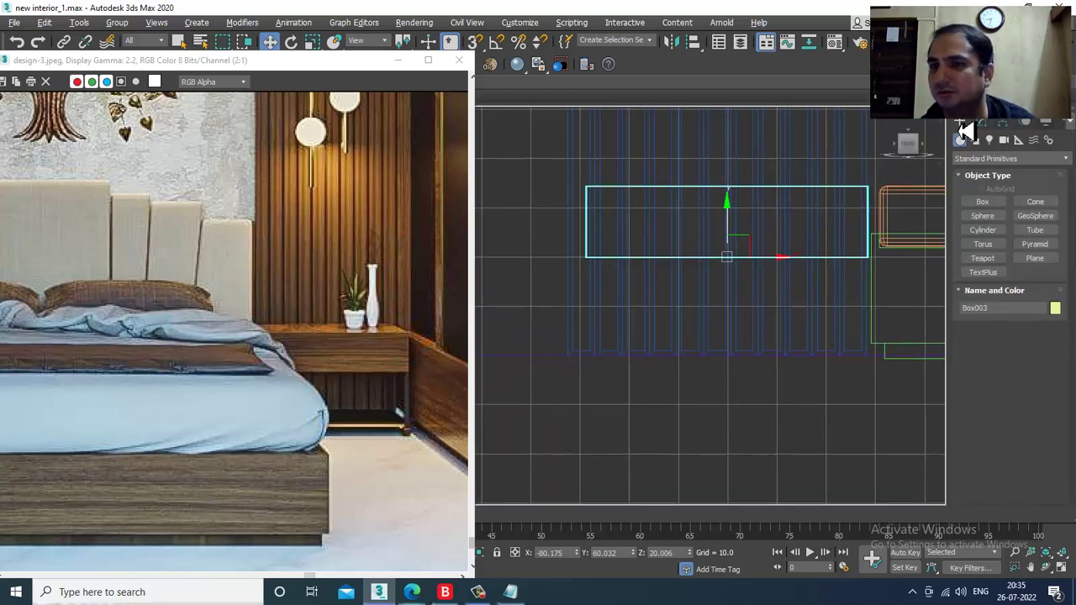
key(alt+w)
click(482, 270)
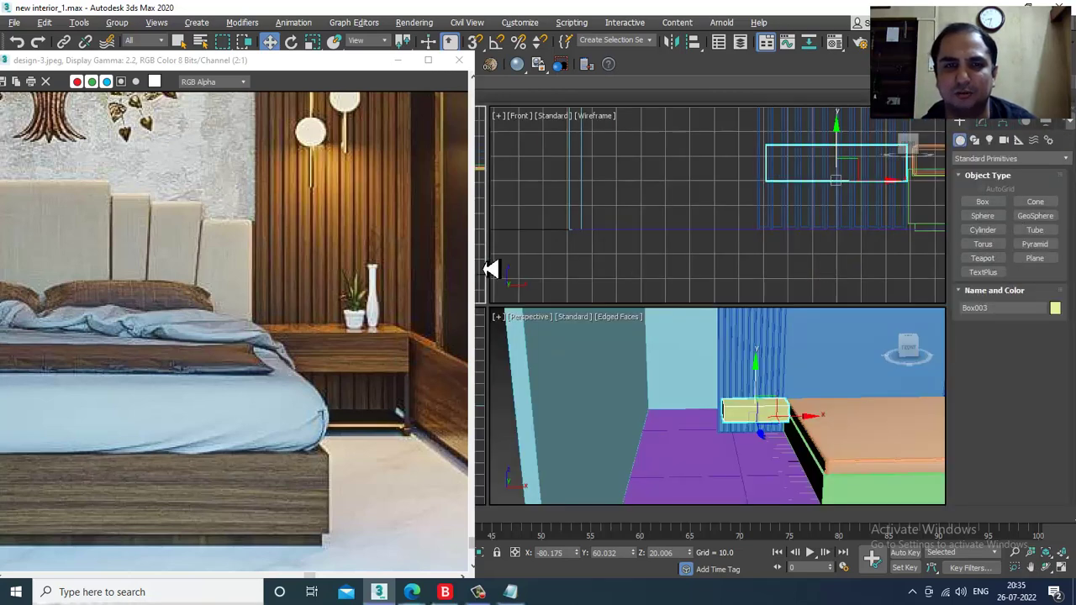
key(alt+w)
middle_drag(552, 257, 644, 264)
scroll(690, 301, up, 2)
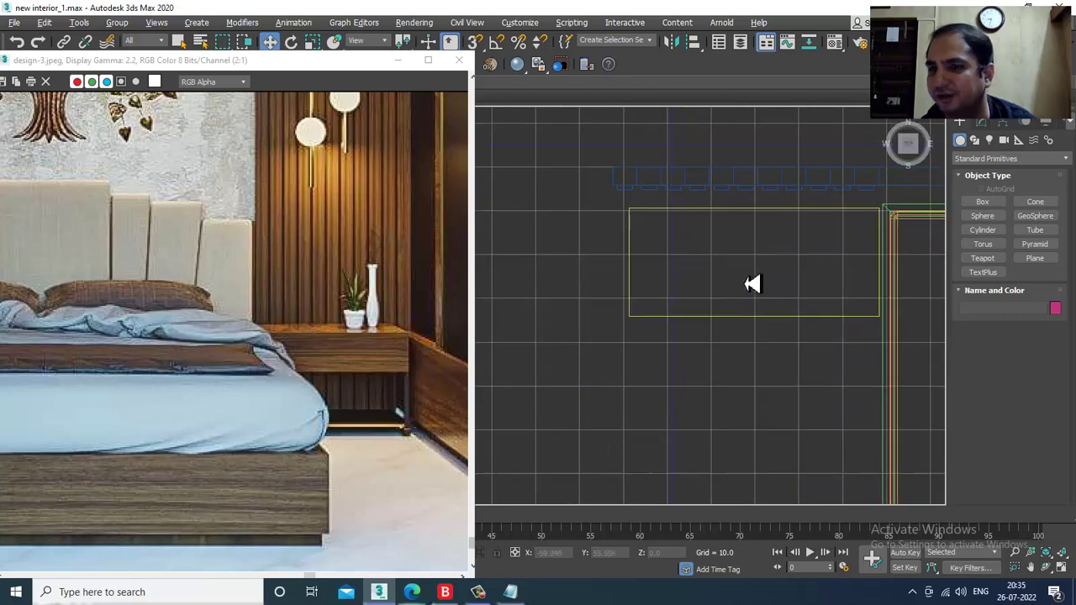
click(983, 230)
scroll(678, 241, up, 2)
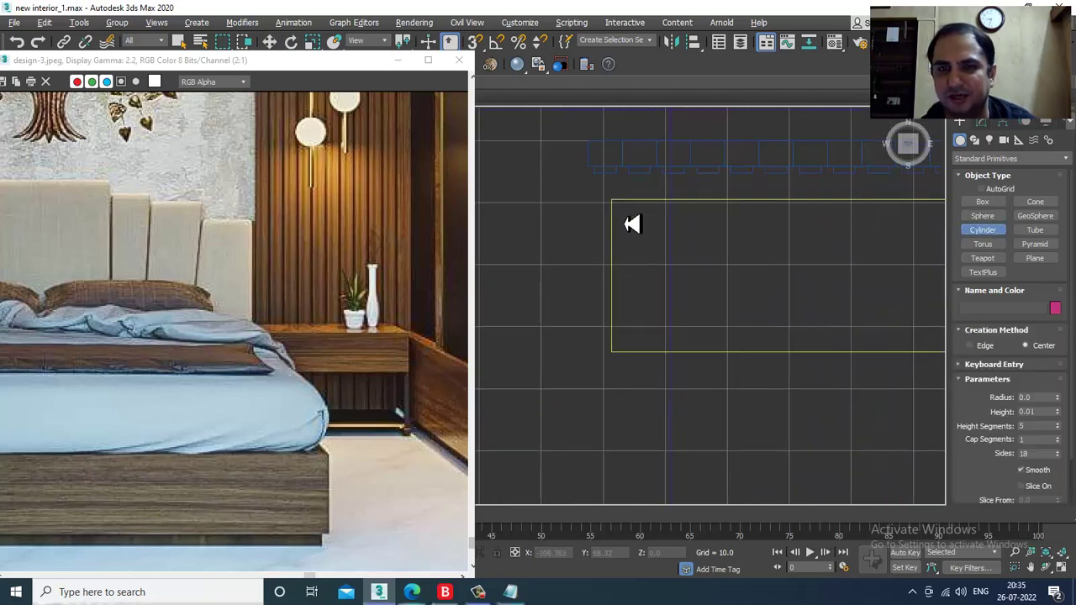
drag(623, 214, 630, 219)
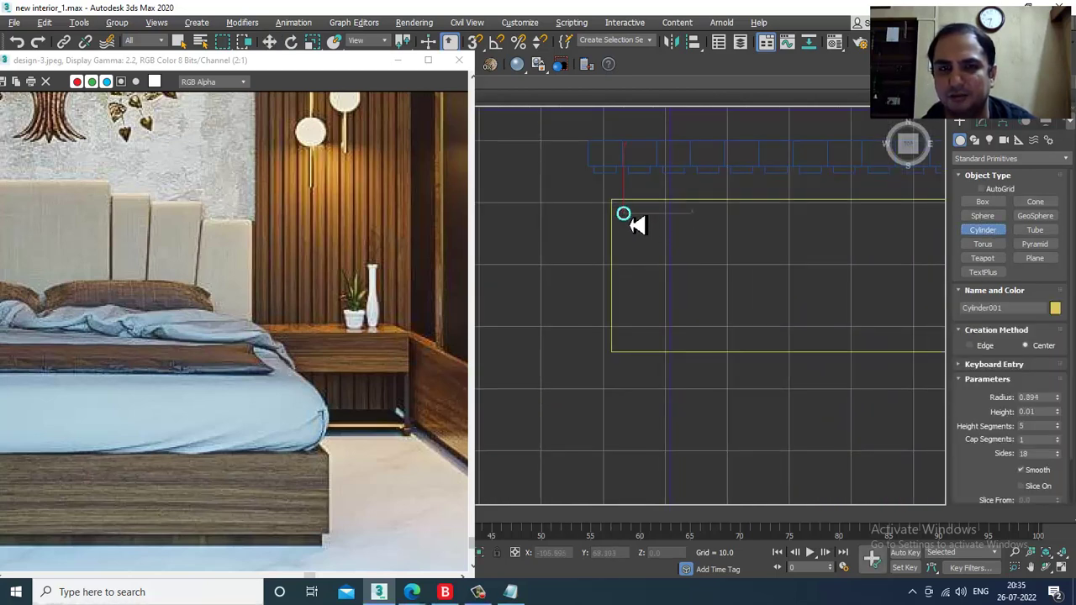
click(633, 143)
key(w)
- Set the cylinder leg's height to about 24.09 so it reaches into the nightstand box, and reduce its height segments to 1
key(alt+w)
right_click(732, 465)
key(alt+w)
alt+middle_drag(599, 391, 924, 187)
click(984, 123)
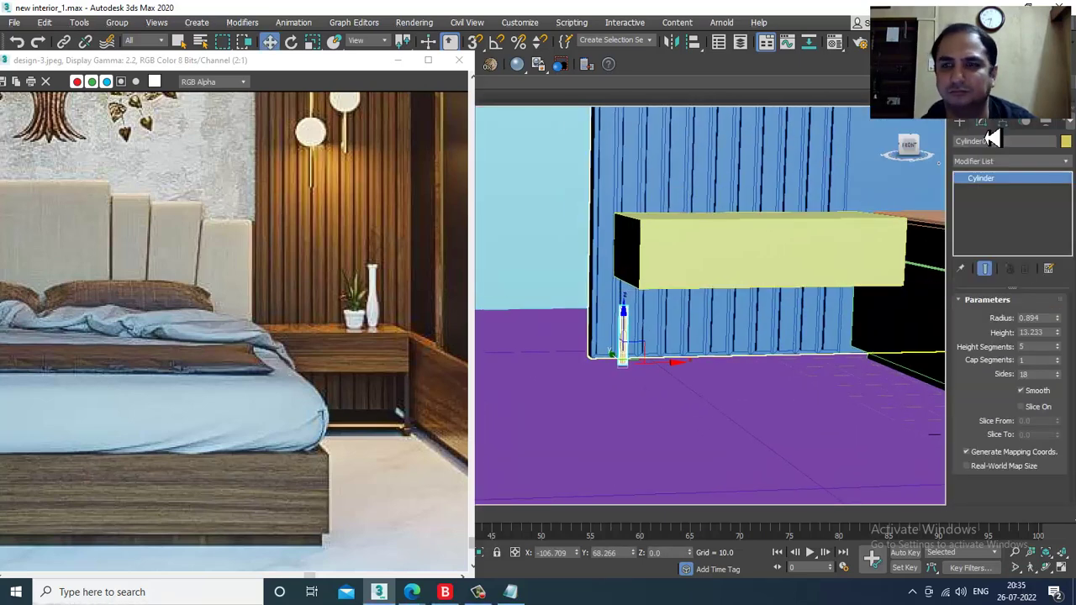
drag(1062, 336, 1074, 289)
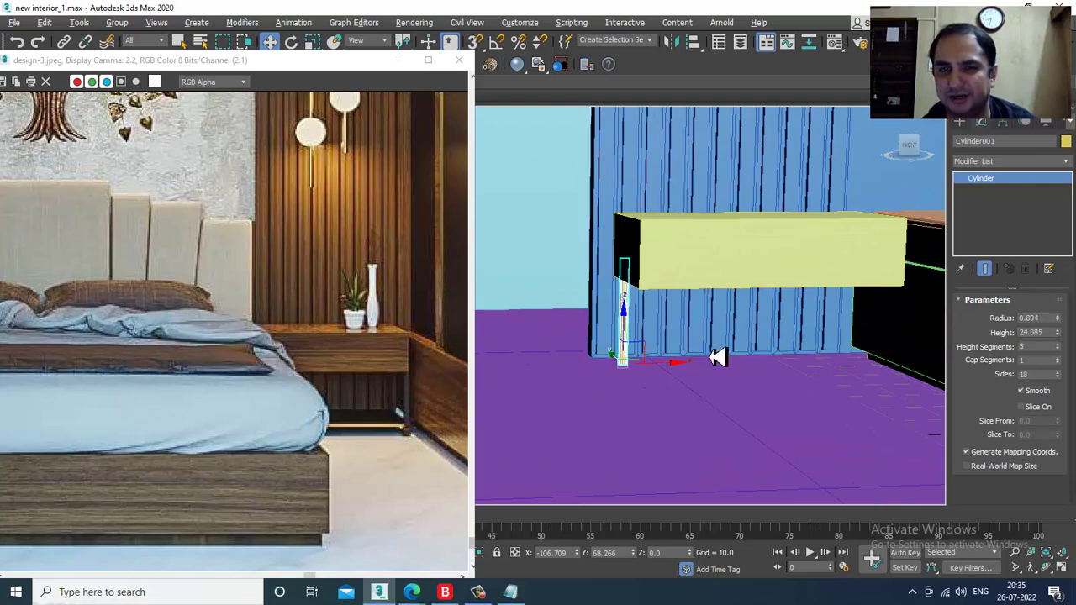
scroll(692, 343, up, 8)
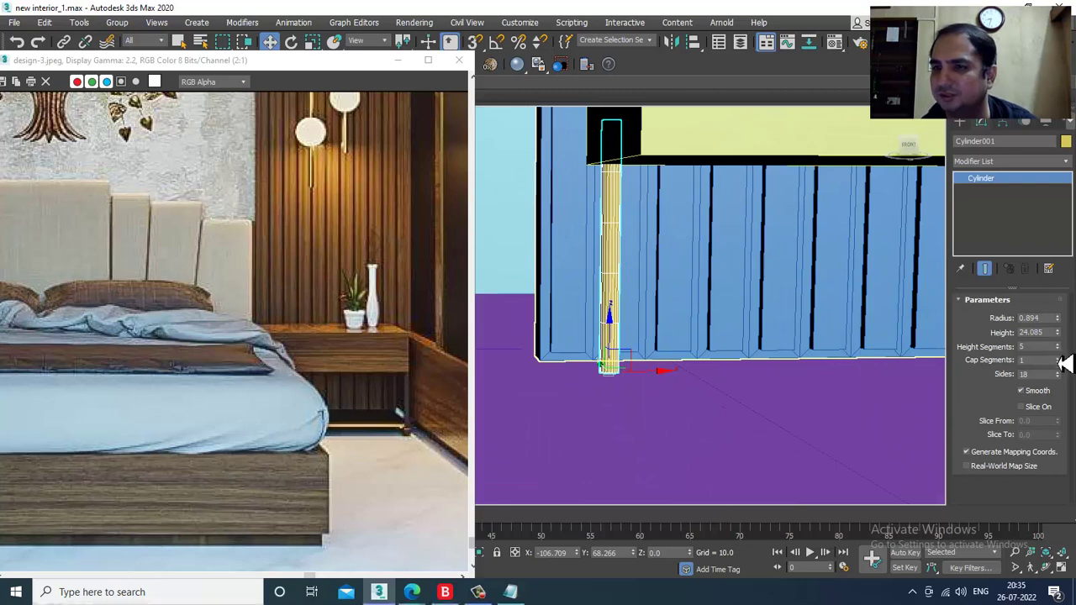
mouse_move(687, 312)
alt+middle_down()
mouse_move(665, 322)
mouse_move(707, 293)
mouse_move(671, 327)
alt+middle_up()
scroll(665, 322, down, 2)
scroll(700, 298, up, 2)
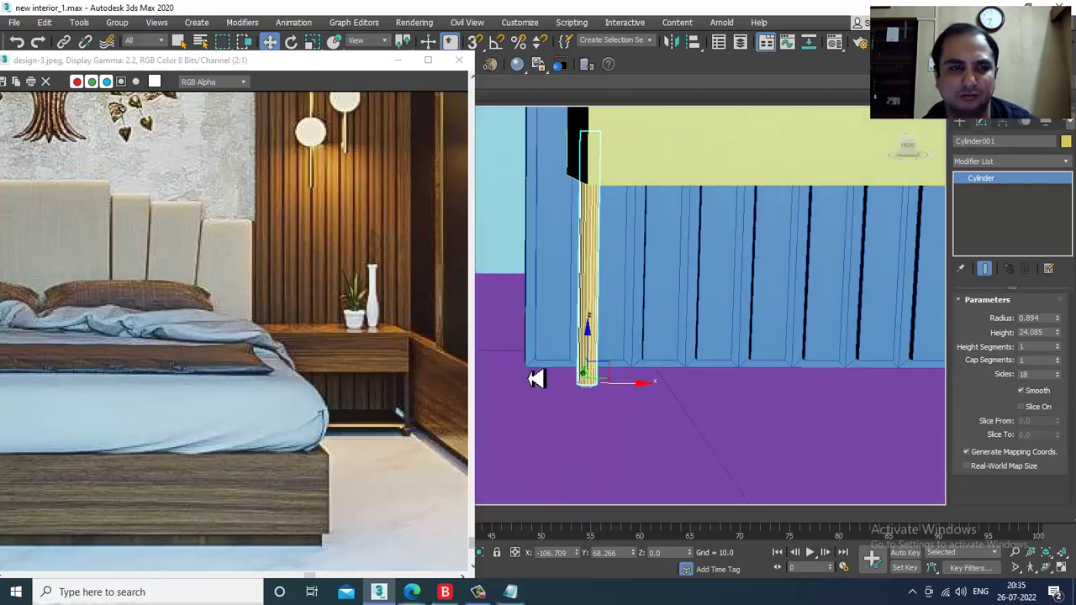
- Examine the legs and lower shelf of the nightstand with the potted plant in the reference image
middle_drag(199, 354, 423, 306)
drag(145, 62, 237, 65)
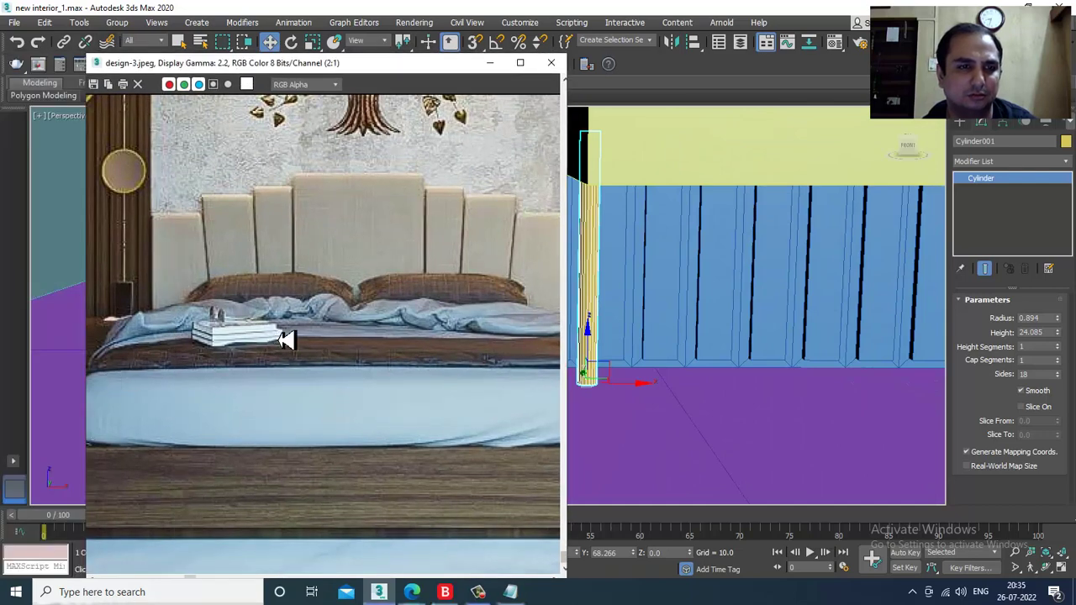
middle_drag(287, 340, 391, 227)
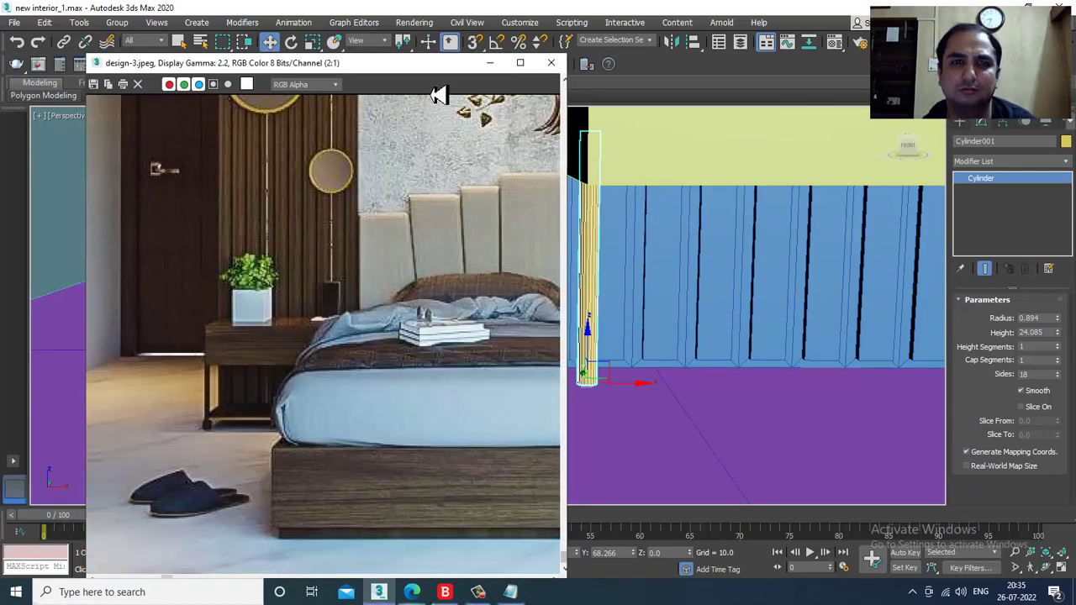
drag(451, 63, 259, 54)
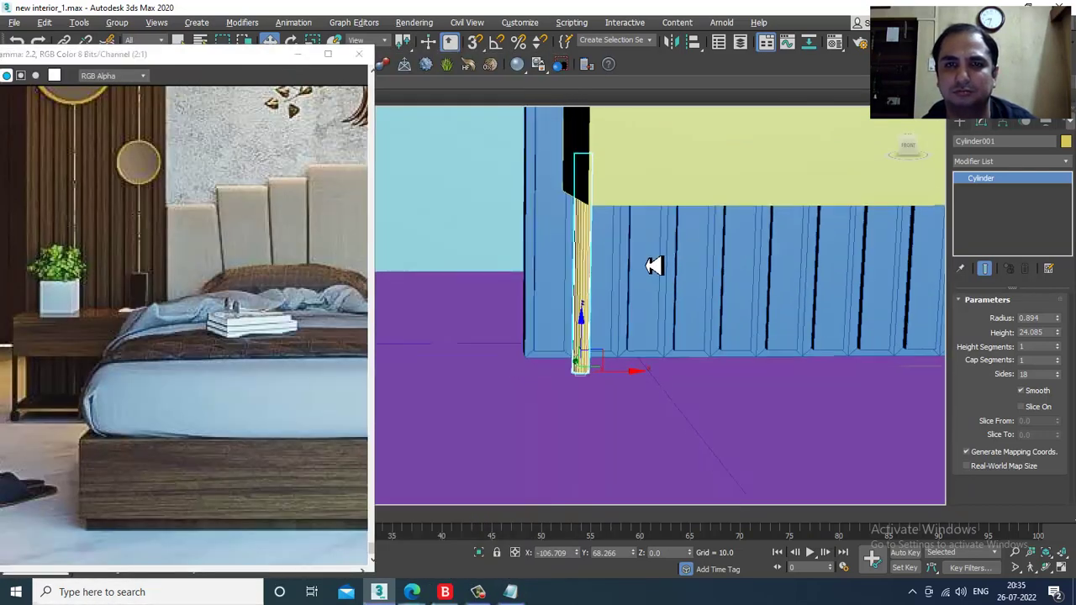
- Move the cylinder leg tightly into the nightstand's outer rear corner, at Y about 69.65, in the Top view
key(alt+w)
right_click(472, 264)
key(alt+w)
middle_drag(514, 252, 575, 300)
scroll(630, 268, up, 3)
scroll(647, 265, up, 3)
drag(786, 290, 764, 252)
- Copy the leg to the rear corner beside the bed, and copy both rear legs to the front corners at Y about 46.97
scroll(765, 252, down, 3)
scroll(795, 286, down, 3)
middle_drag(795, 286, 535, 272)
shift+drag(554, 264, 894, 278)
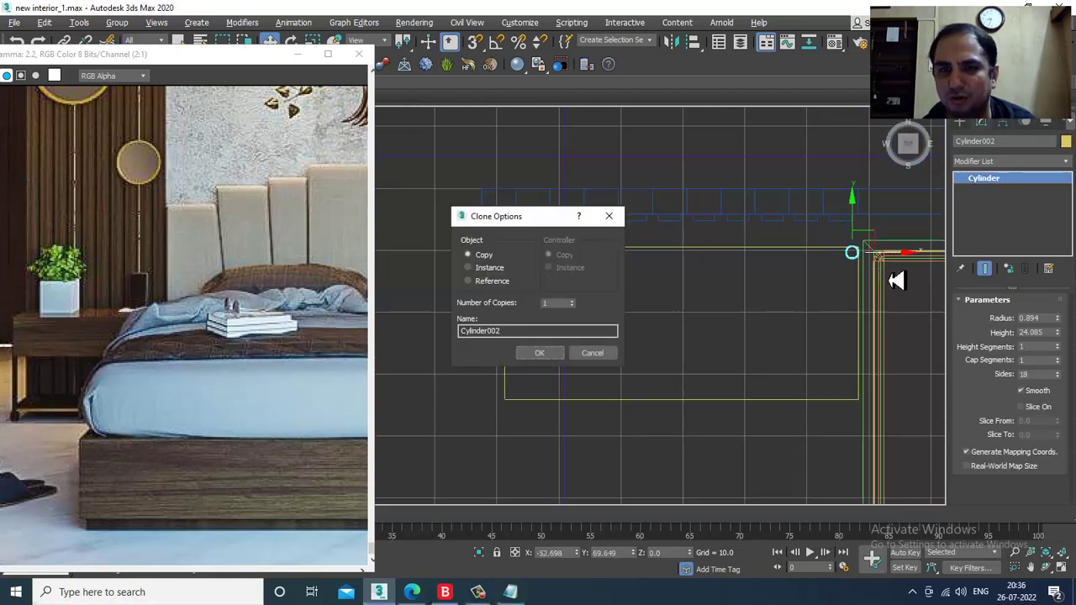
click(544, 354)
ctrl+click(523, 264)
drag(689, 217, 713, 360)
click(547, 358)
- Draw a thin box shelf about 22.9 by 55.6 spanning the four nightstand legs in the Top view
key(alt+w)
key(alt+w)
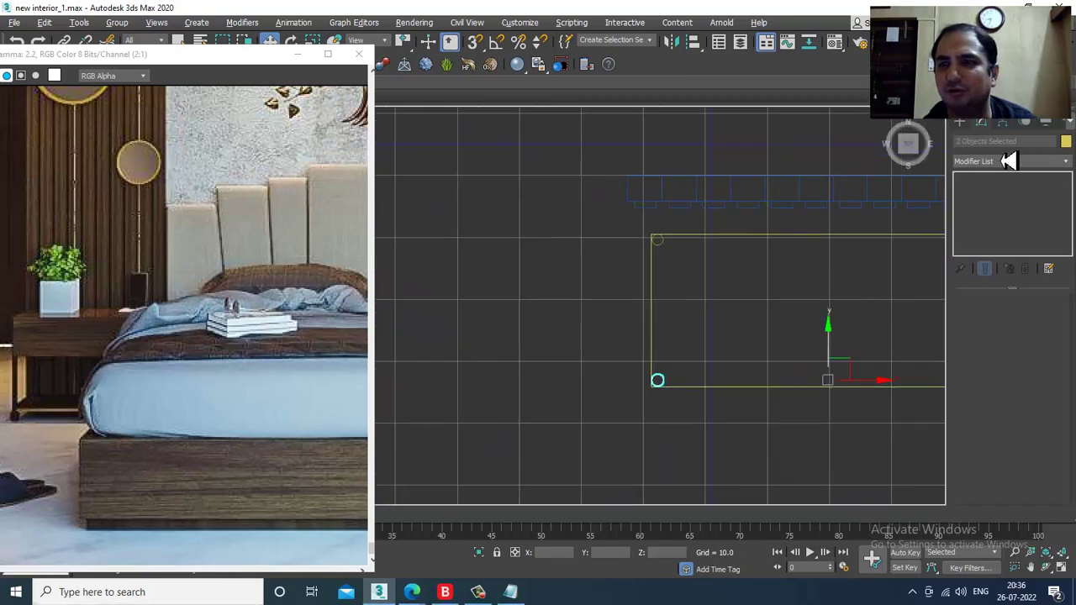
click(964, 126)
click(982, 201)
middle_drag(639, 294, 513, 267)
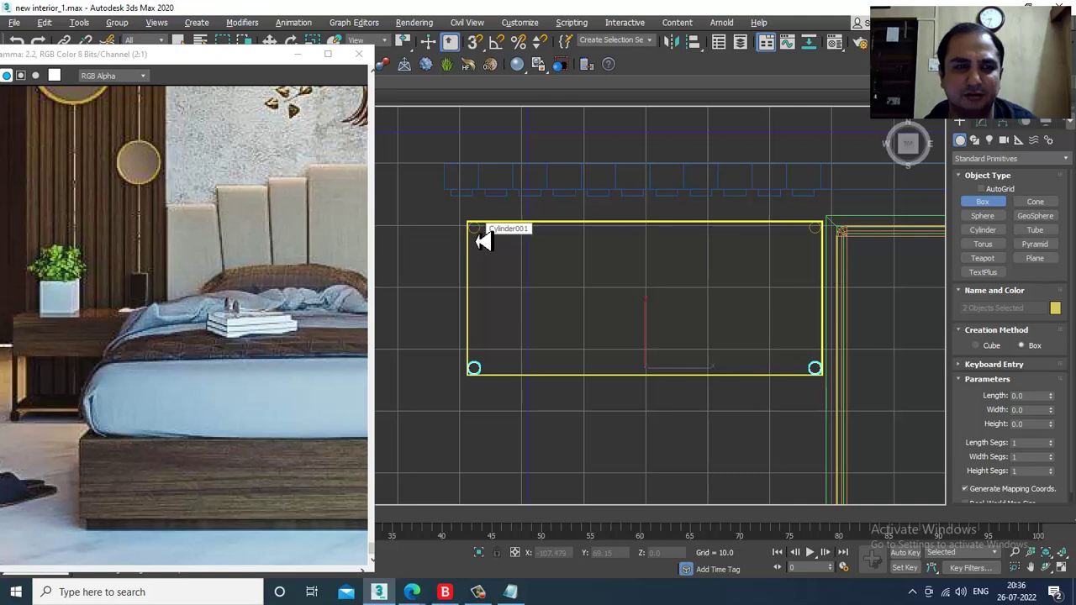
drag(476, 232, 824, 380)
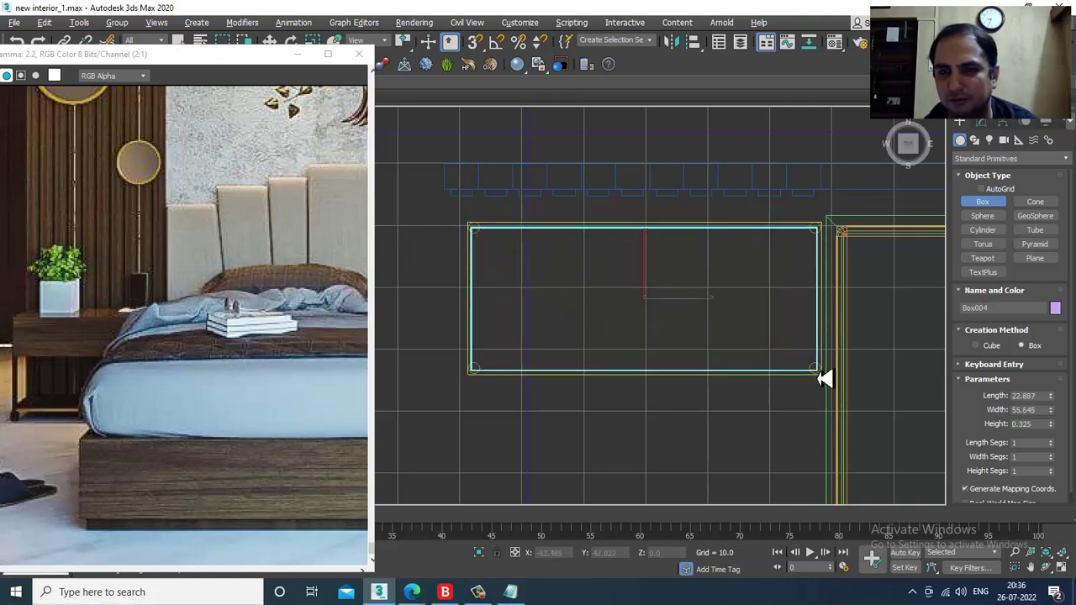
click(825, 378)
key(w)
- Raise the lower shelf to Z about 3.03 between the nightstand legs
key(alt+w)
middle_click(721, 432)
key(alt+w)
middle_drag(726, 384, 737, 391)
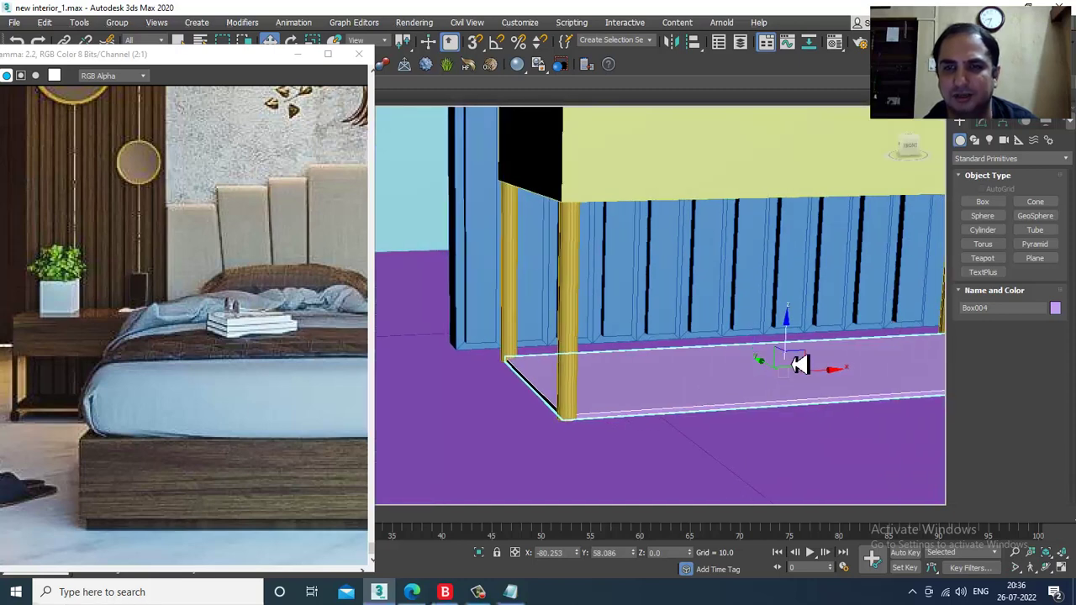
drag(794, 335, 798, 319)
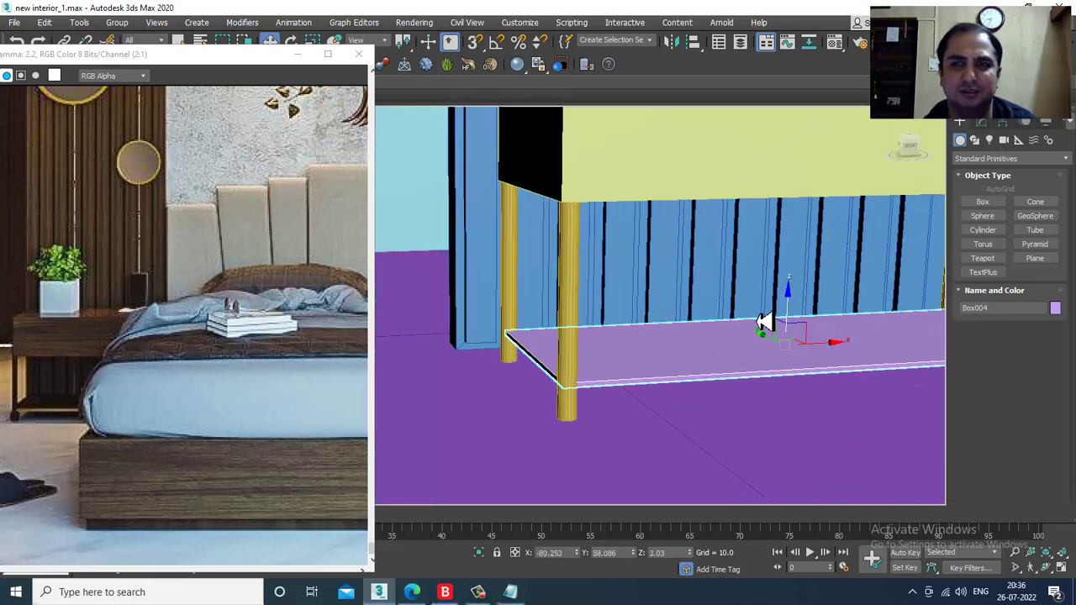
scroll(798, 320, down, 4)
alt+middle_drag(680, 322, 640, 494)
click(479, 592)
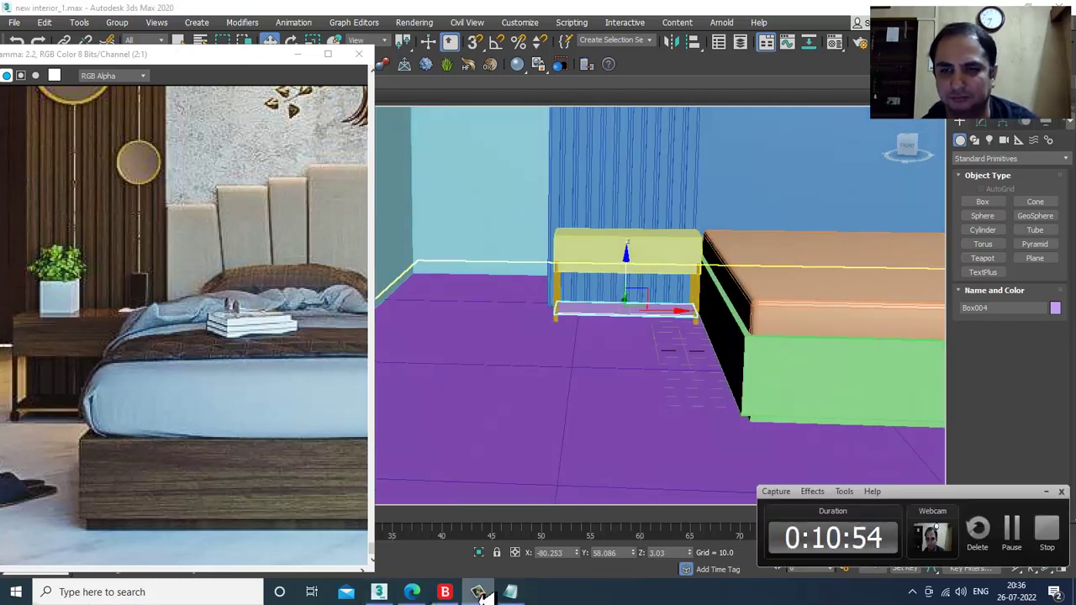
click(479, 593)
- Select all four nightstand legs and convert them to Editable Poly
alt+middle_drag(824, 298, 703, 312)
scroll(704, 312, up, 2)
key(alt+w)
middle_click(771, 243)
key(alt+w)
scroll(625, 308, up, 3)
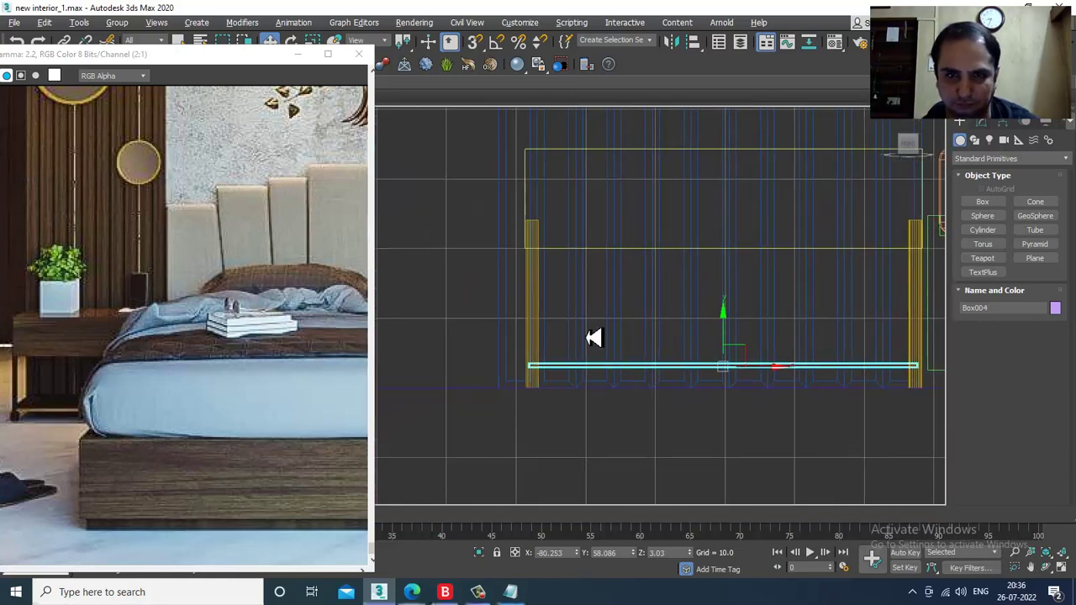
click(537, 349)
key(alt+w)
alt+middle_drag(727, 418, 759, 401)
key(alt+w)
mouse_move(737, 344)
alt+middle_down()
mouse_move(656, 319)
mouse_move(726, 336)
mouse_move(637, 350)
mouse_move(739, 345)
alt+middle_up()
alt+middle_drag(933, 210, 874, 224)
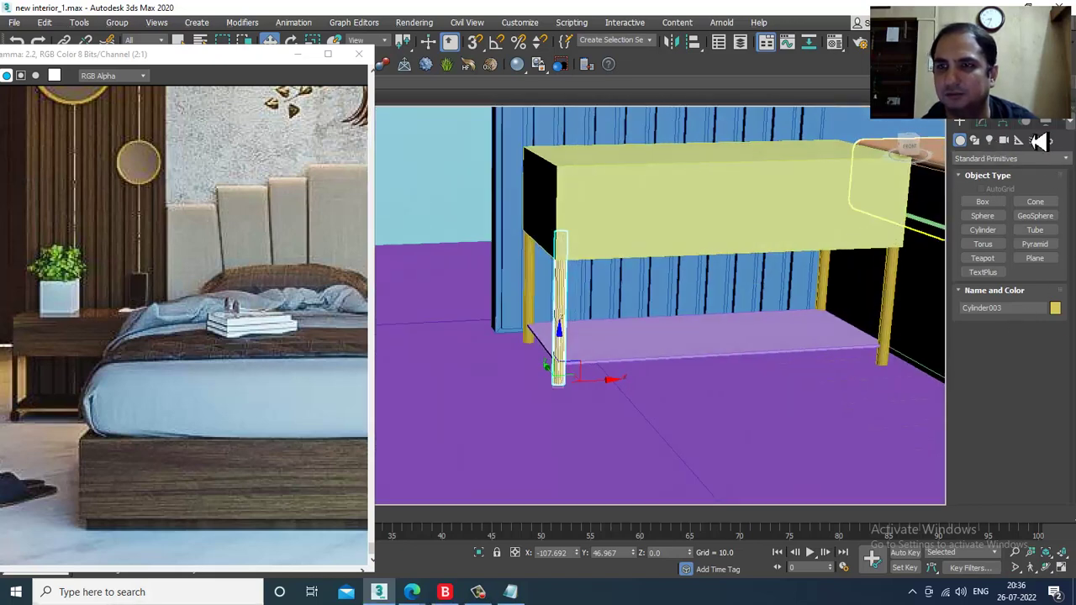
click(990, 127)
ctrl+click(542, 290)
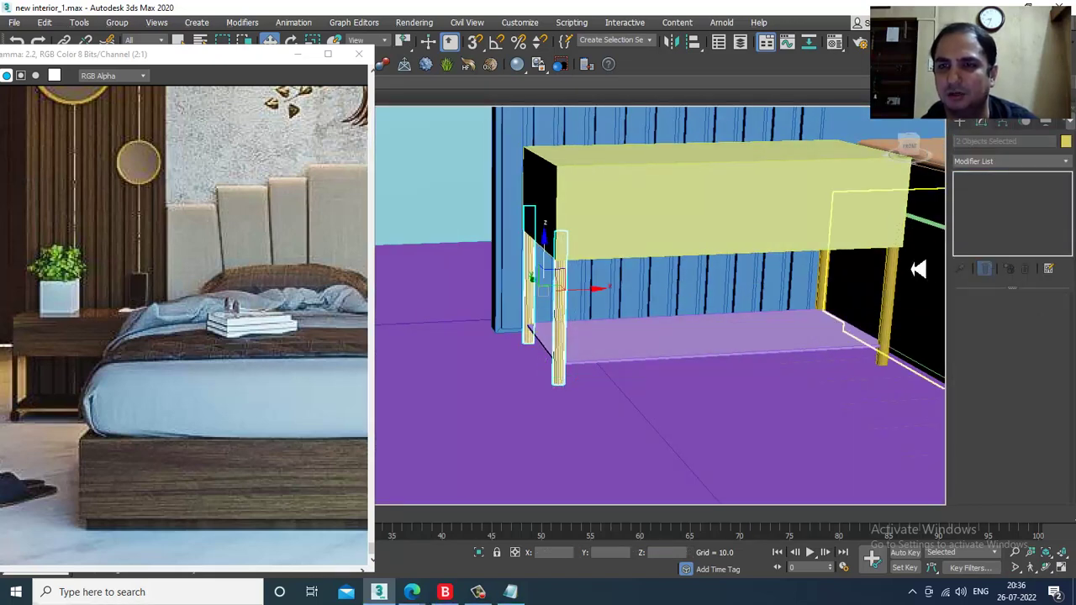
ctrl+click(889, 282)
ctrl+click(832, 277)
right_click(834, 267)
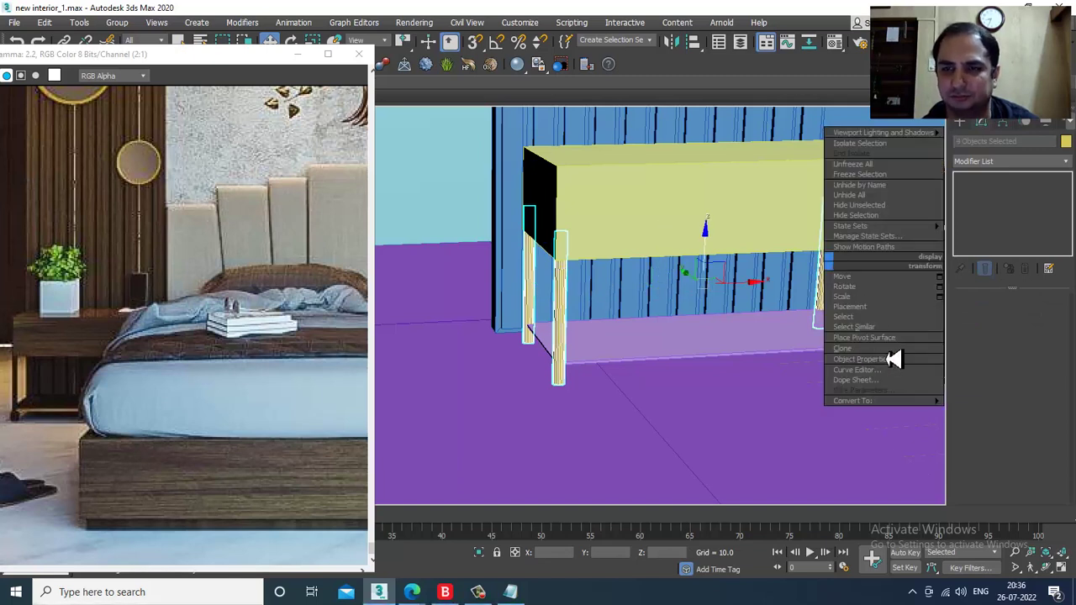
click(1001, 414)
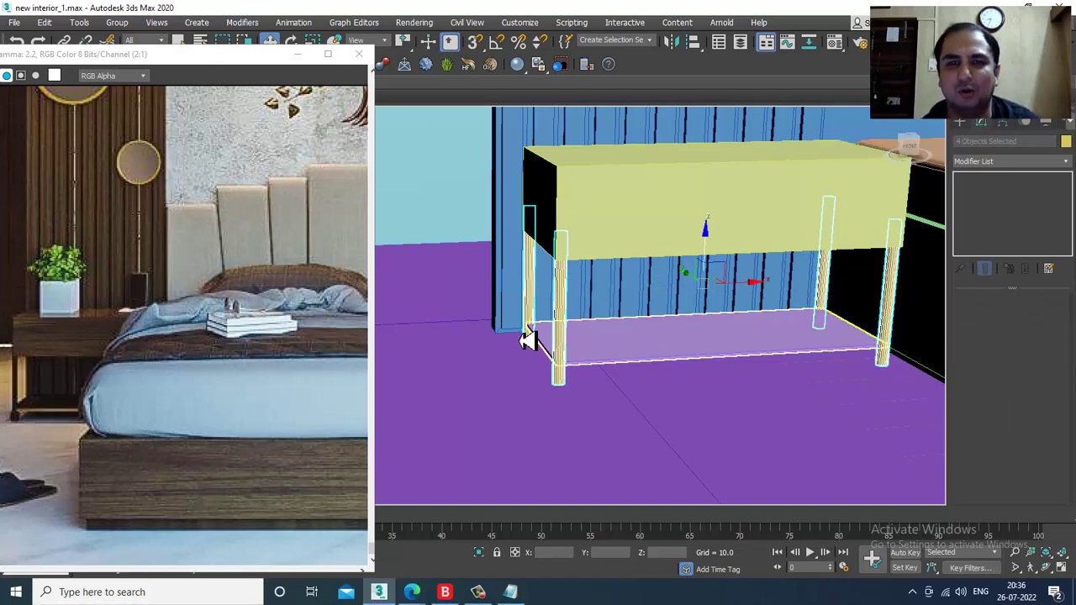
- Attach the other three legs to the outer front leg as a single Editable Poly object
click(561, 318)
scroll(1001, 294, down, 3)
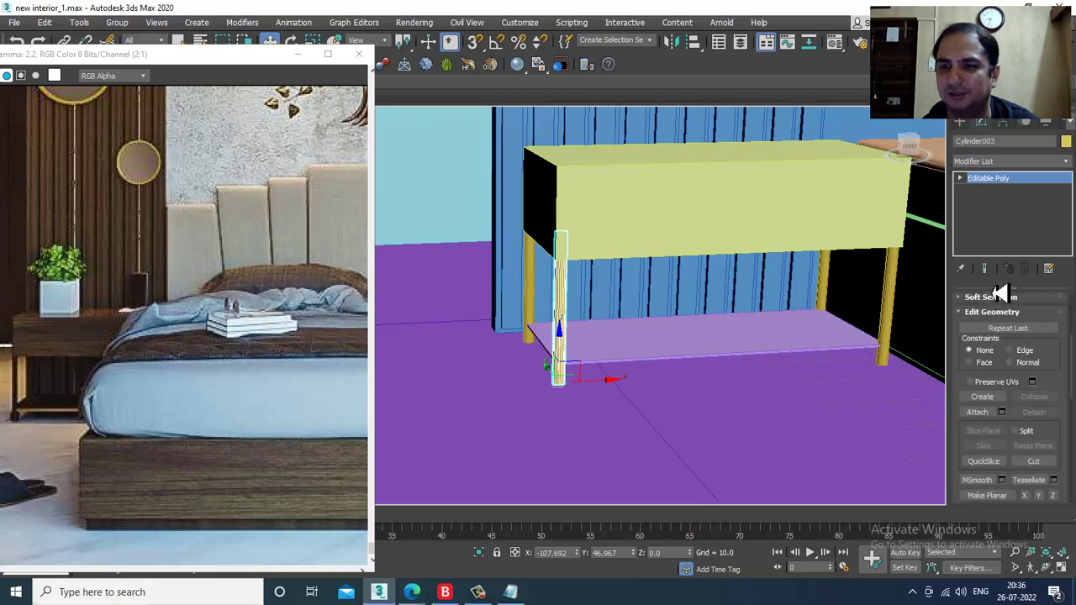
scroll(997, 319, down, 1)
click(978, 383)
click(535, 311)
click(889, 294)
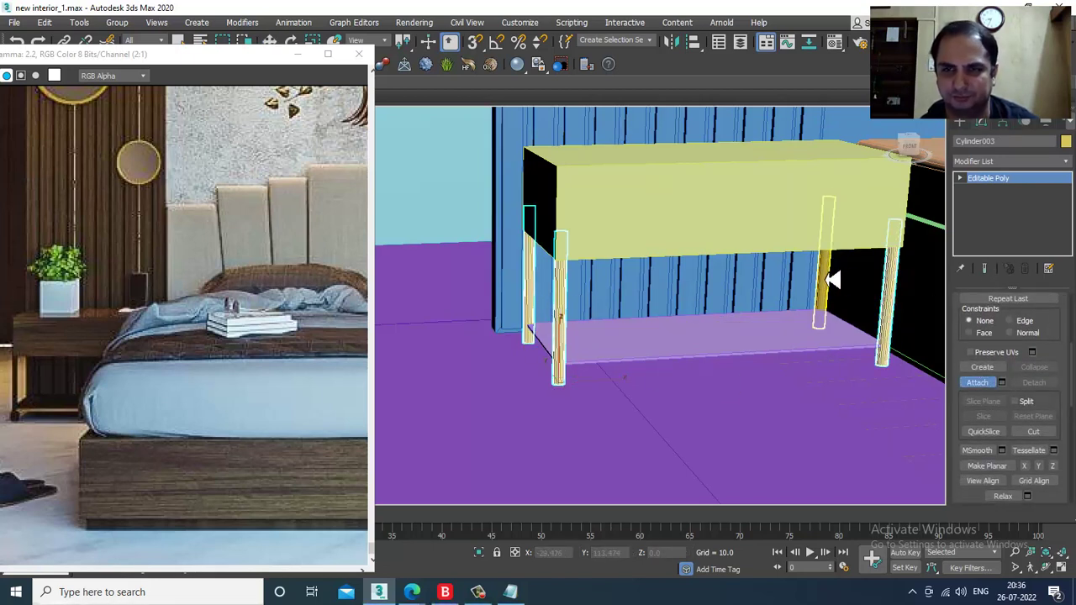
click(827, 279)
right_click(826, 279)
- Raise the bottom vertices of all the legs to Z about 3.56, level with the lower shelf, in the Front view
key(alt+w)
key(alt+w)
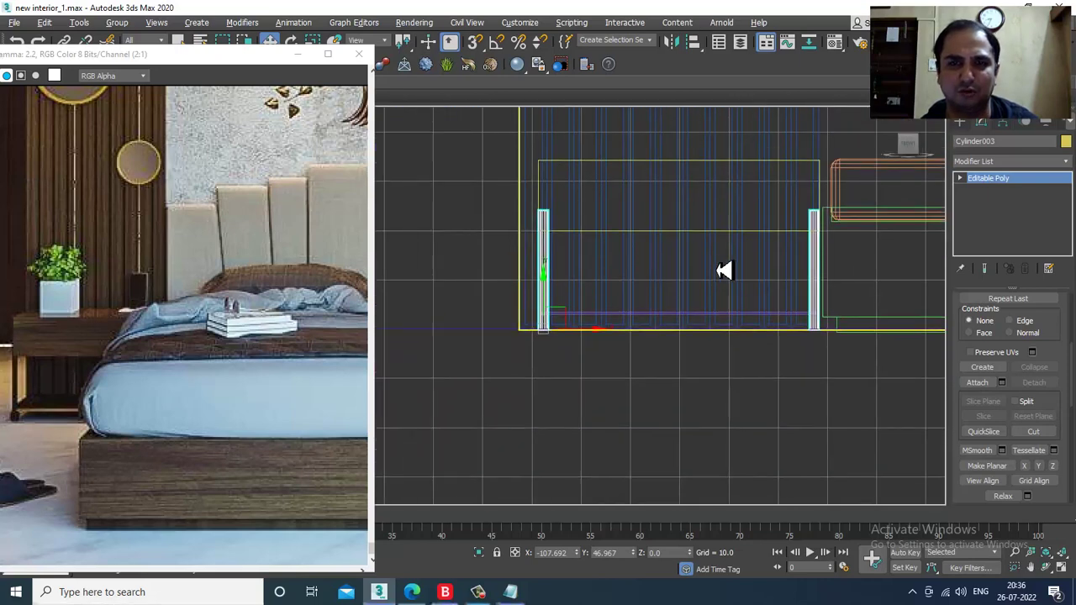
key(1)
drag(483, 318, 944, 415)
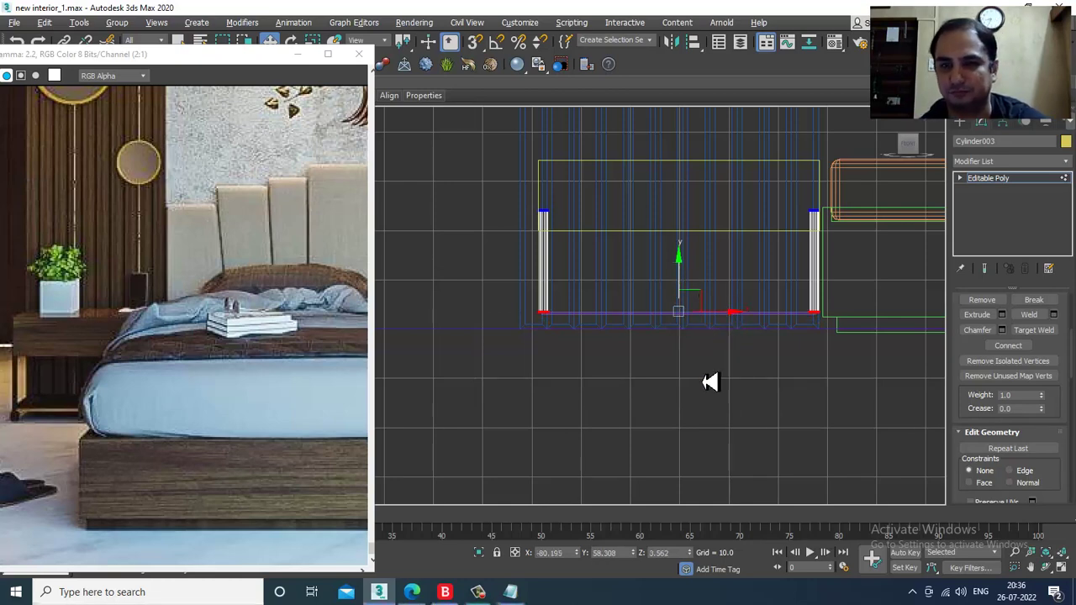
- Draw a sphere with a radius of about 1.1 just below the nightstand's outer leg in the Front view
scroll(672, 361, up, 6)
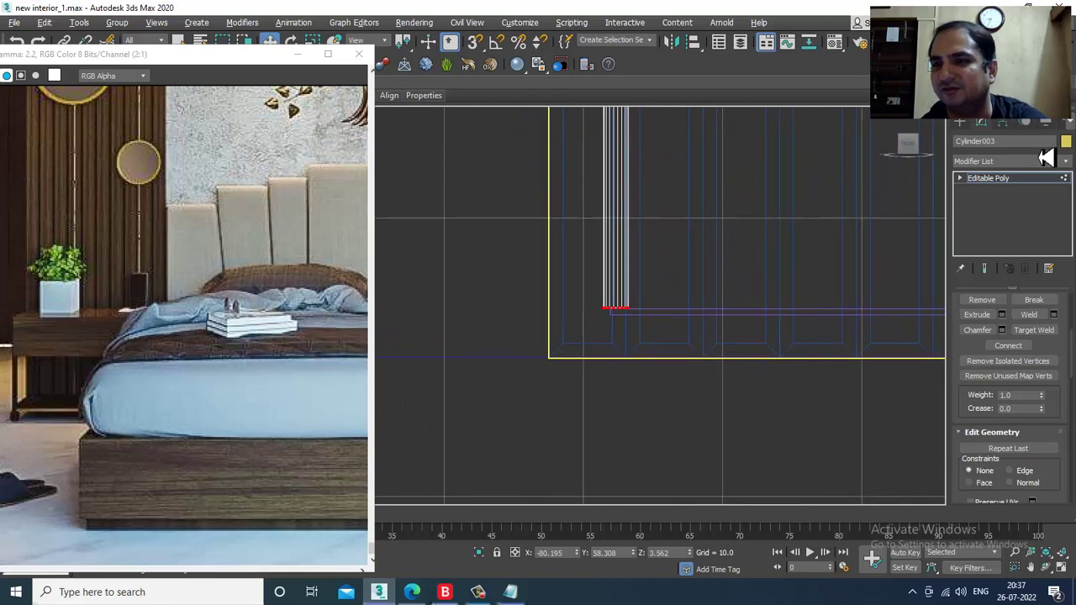
click(960, 126)
click(984, 216)
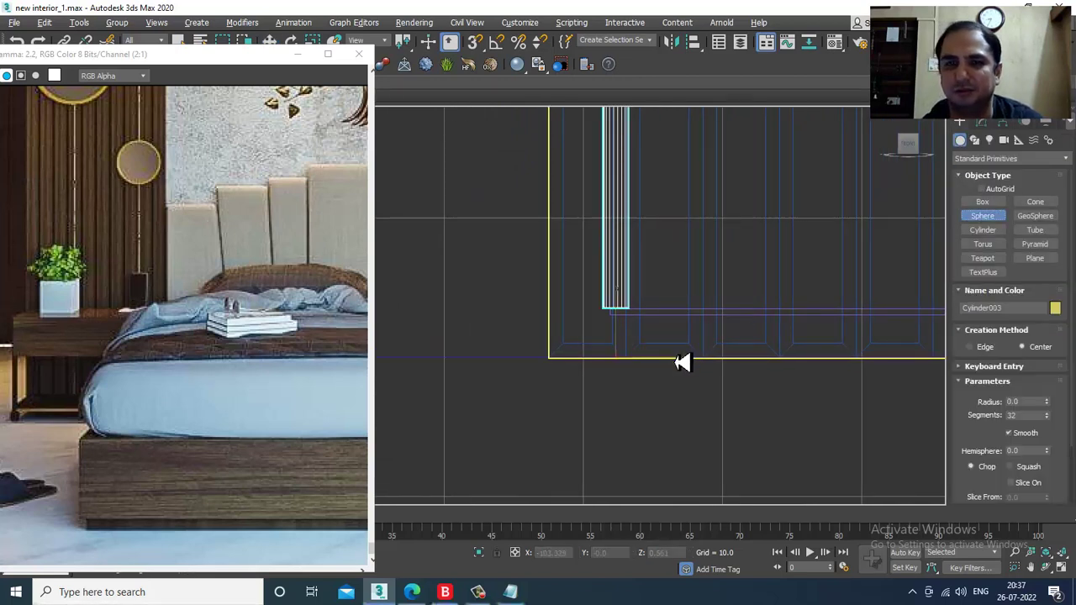
drag(620, 339, 638, 359)
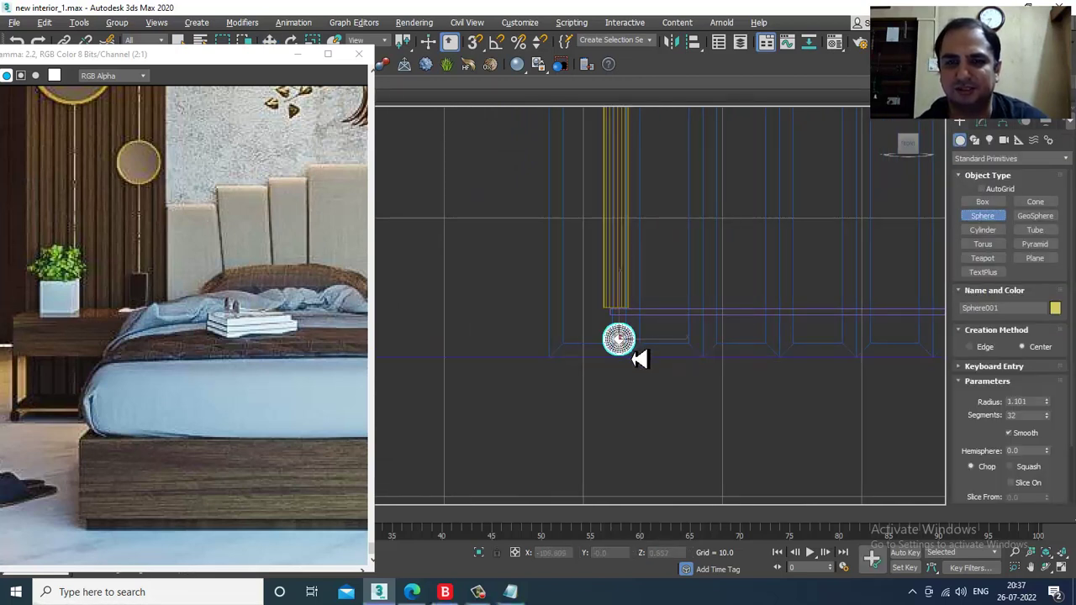
key(w)
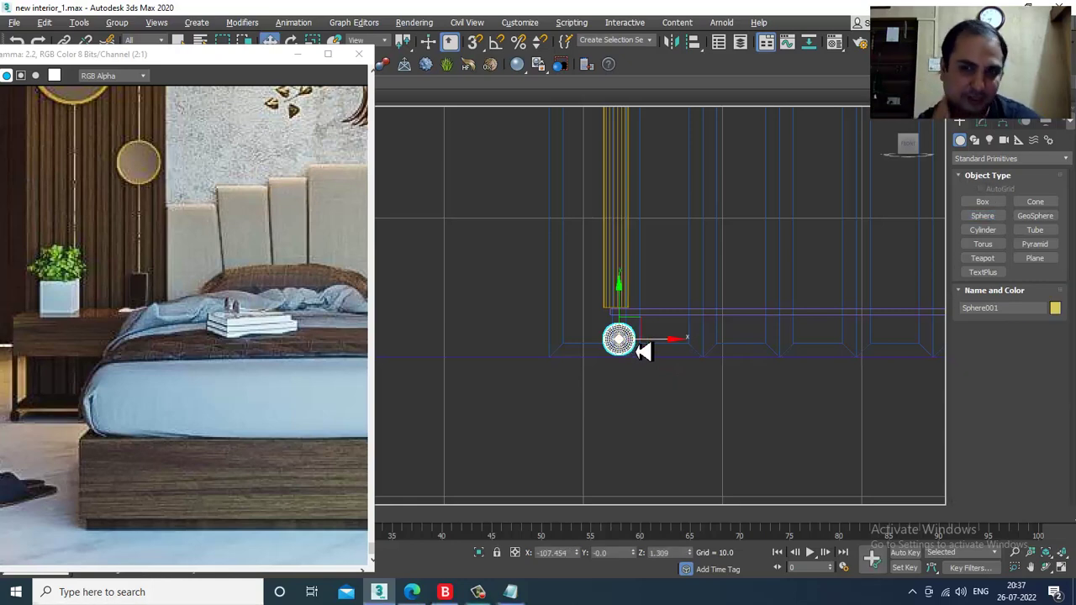
- Frame the new sphere in the Perspective view and convert it to an Editable Poly
key(alt+w)
middle_drag(794, 480, 769, 449)
key(alt+w)
key(z)
scroll(697, 394, down, 3)
alt+middle_drag(711, 384, 678, 293)
right_click(658, 259)
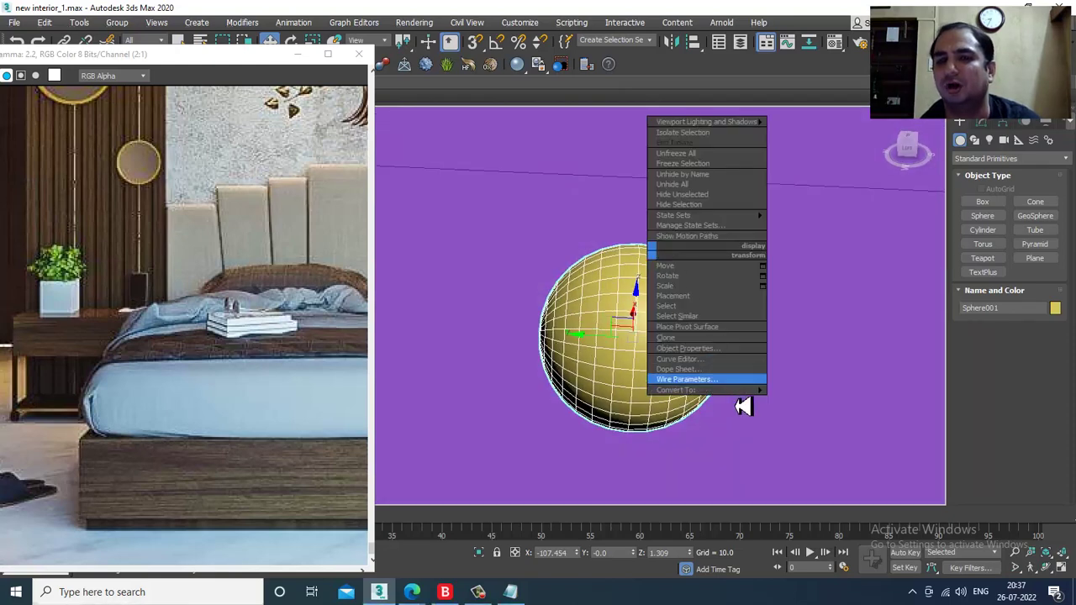
mouse_move(739, 390)
click(840, 402)
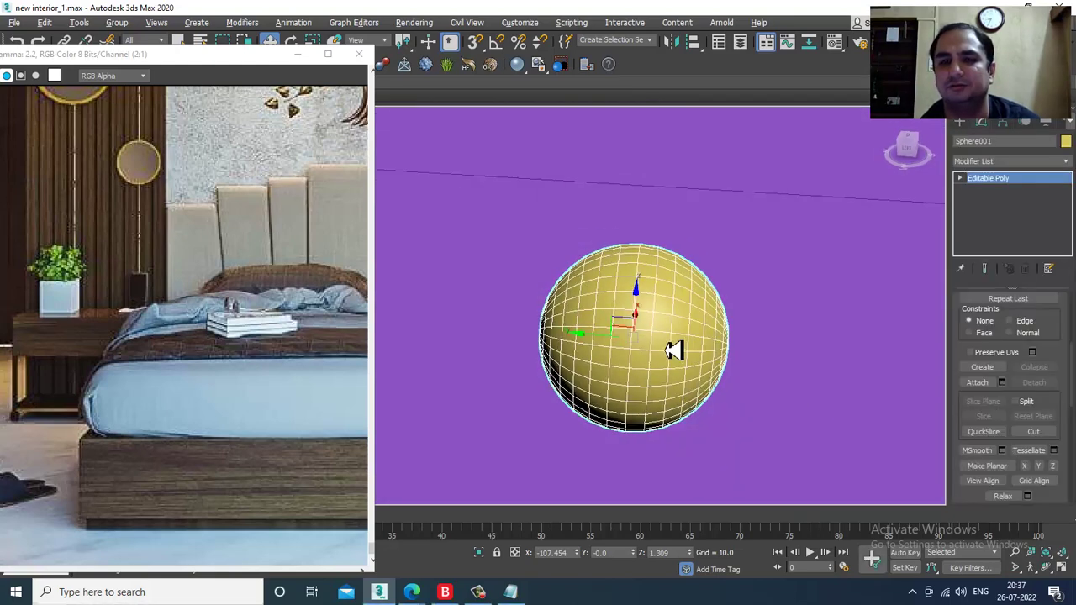
- Select the vertical band of polygons around the middle of the sphere in the Top view
key(4)
key(alt+w)
scroll(459, 247, up, 2)
key(alt+w)
key(z)
key(z)
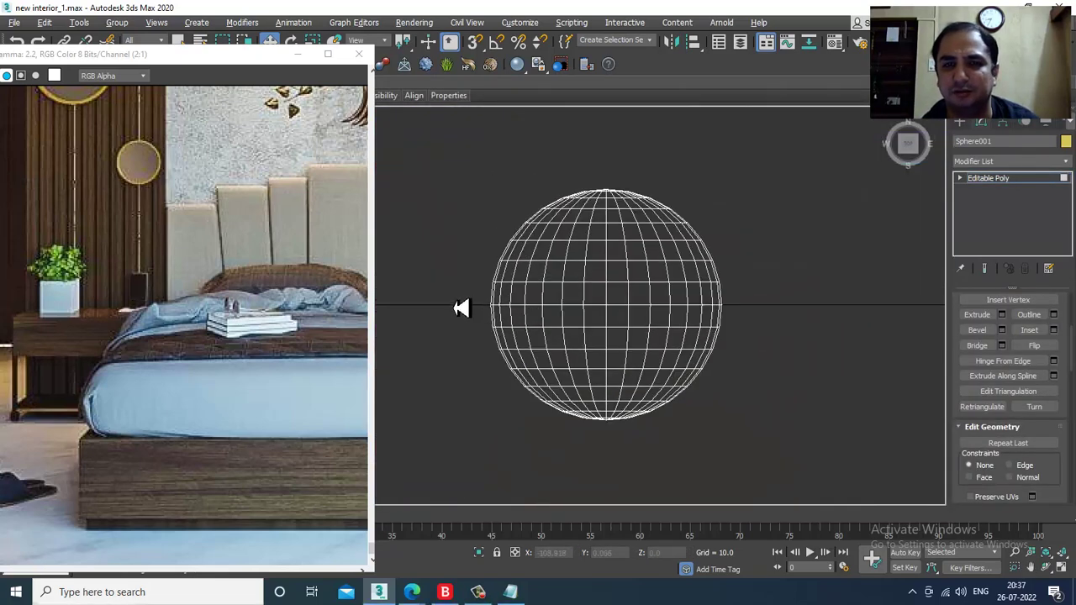
drag(830, 328, 829, 329)
key(alt+w)
key(alt+w)
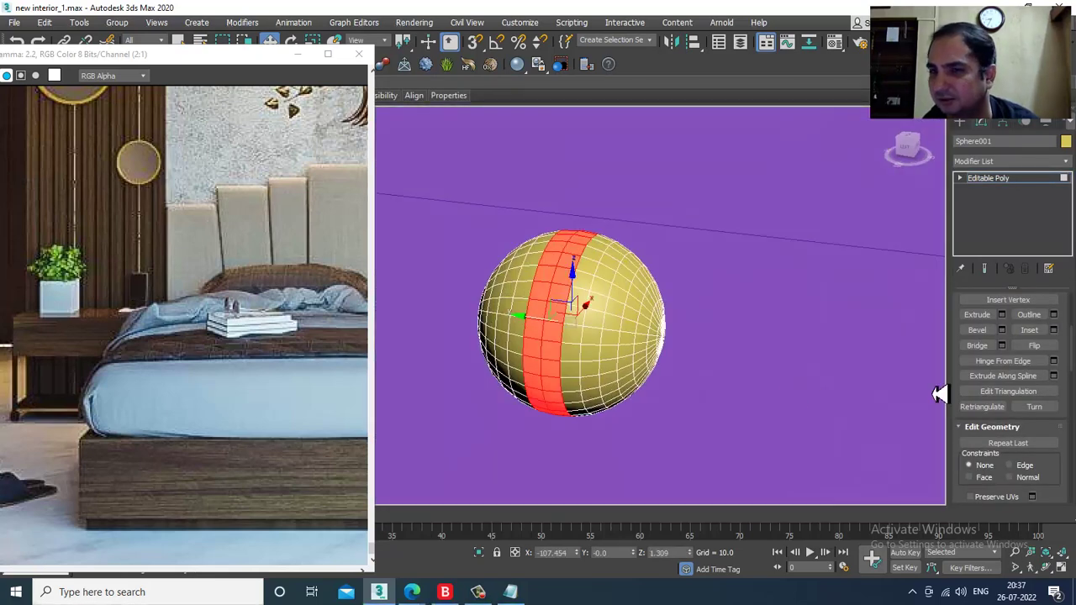
- Bevel the selected band inward with a height of about -0.24 and an outline of about -0.27 to groove the sphere
click(1002, 330)
click(519, 316)
click(537, 356)
drag(499, 337, 518, 368)
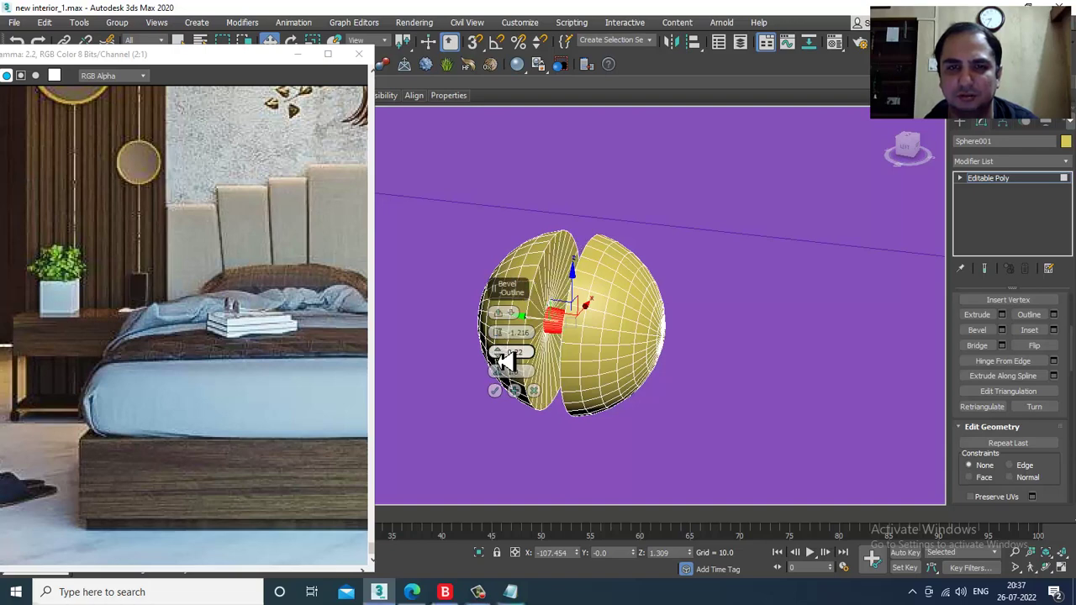
alt+middle_drag(685, 331, 620, 347)
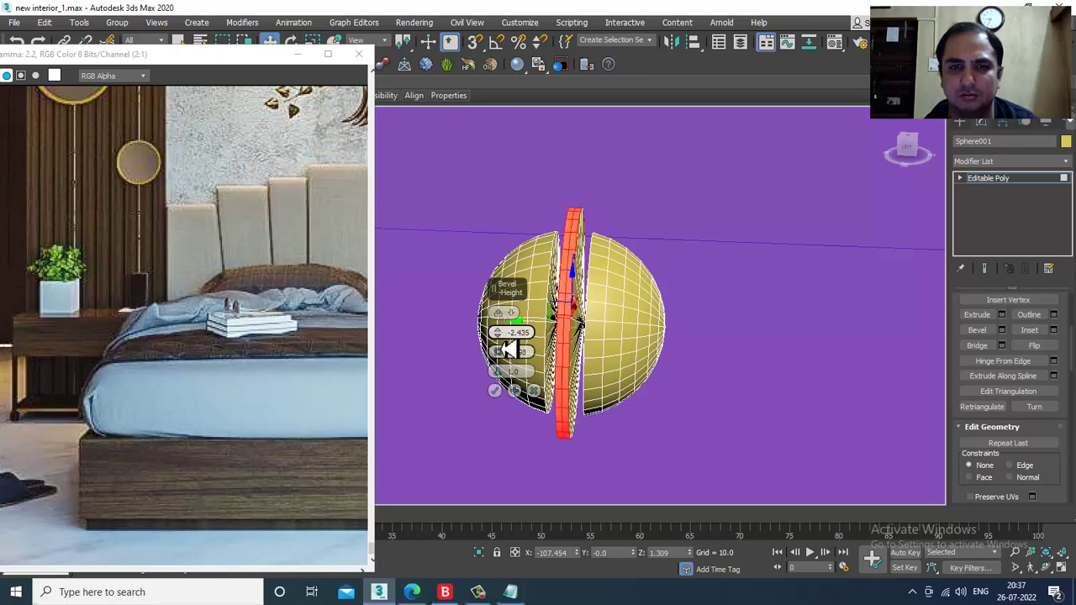
alt+middle_drag(504, 337, 568, 357)
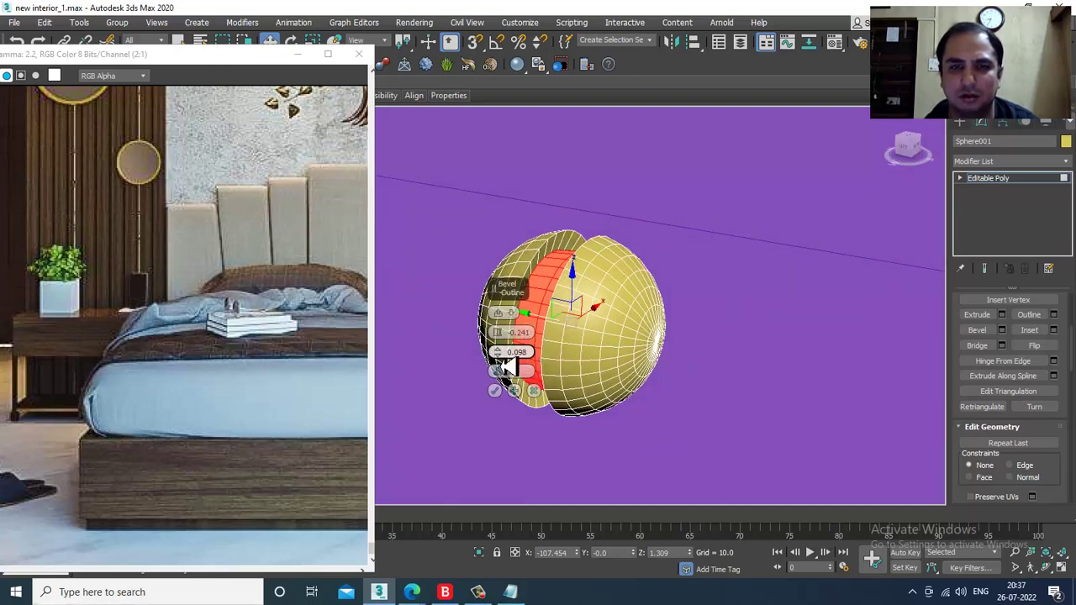
drag(507, 364, 504, 364)
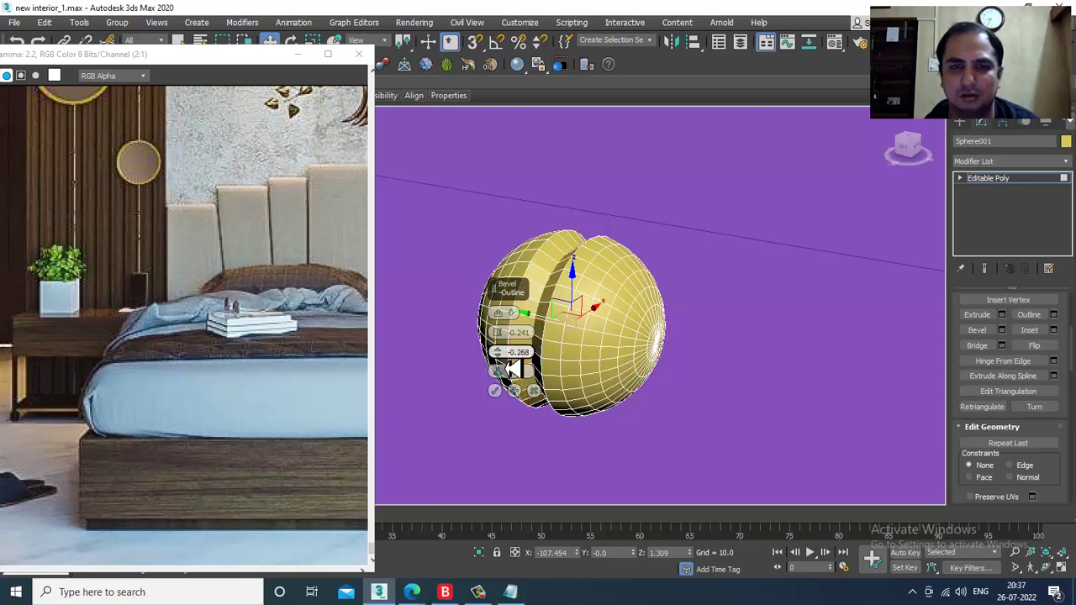
alt+middle_drag(532, 392, 920, 395)
click(1007, 179)
- Draw an arc with a radius of about 1.22 over the upper half of the sphere in the Front view
scroll(639, 303, down, 3)
scroll(614, 294, down, 4)
alt+middle_drag(614, 294, 653, 283)
scroll(637, 281, up, 3)
key(alt+w)
key(alt+w)
scroll(656, 296, up, 8)
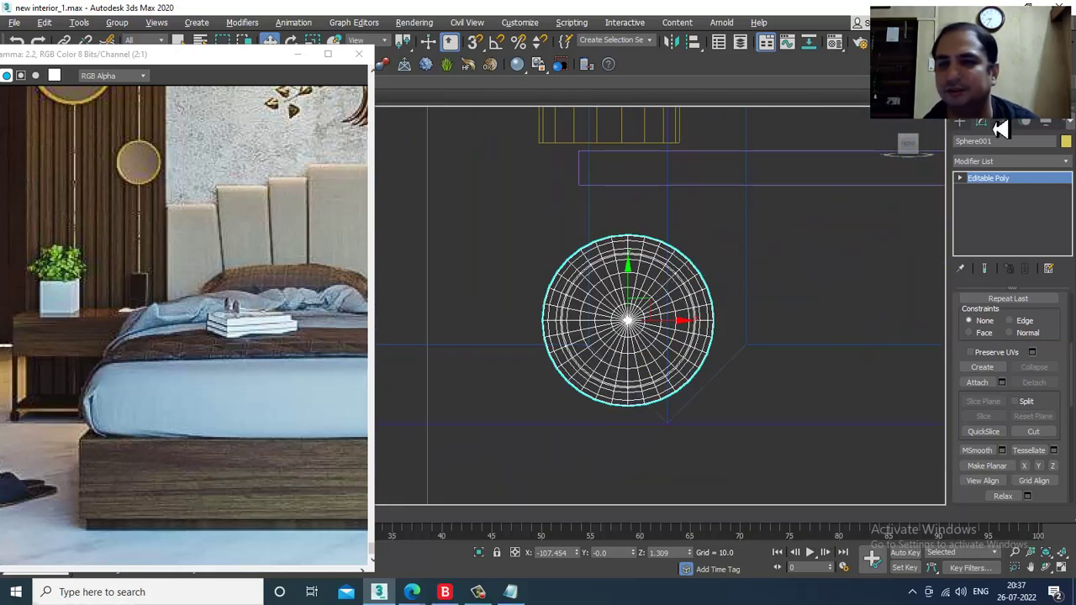
click(960, 123)
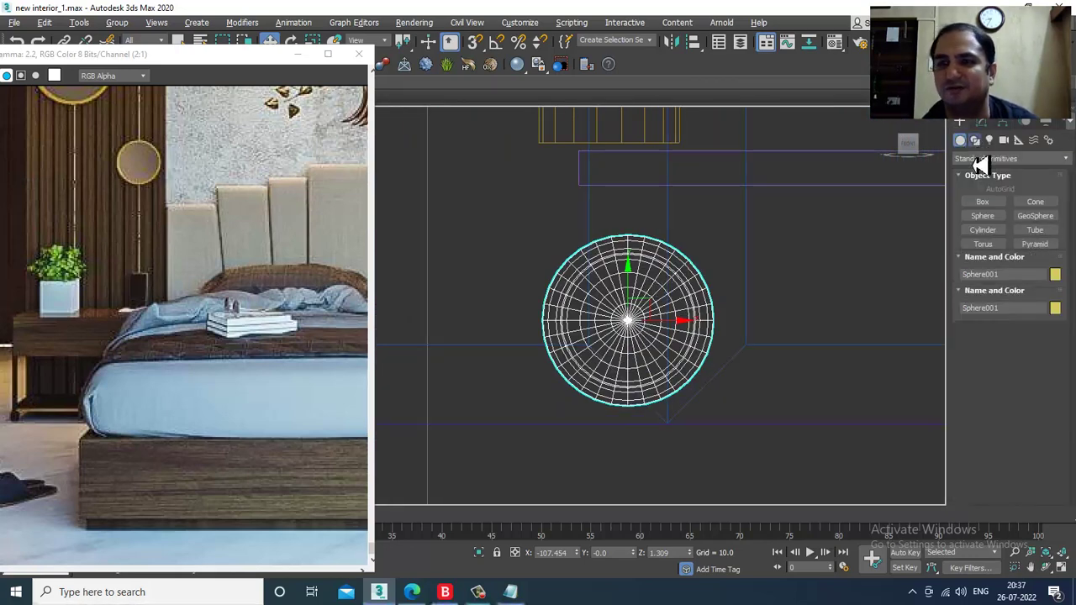
click(976, 140)
click(983, 240)
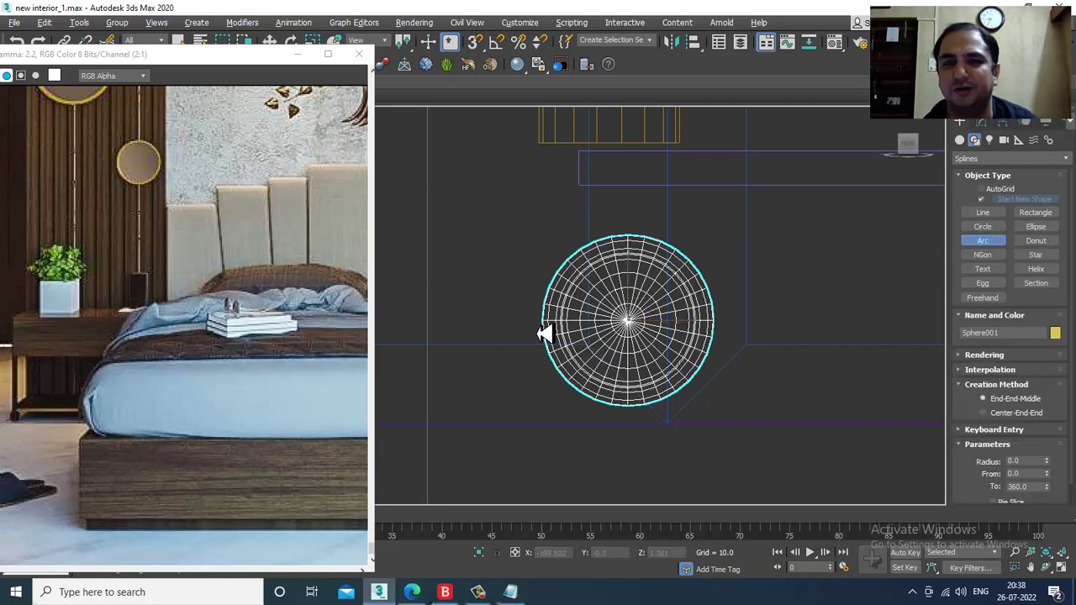
drag(530, 321, 723, 321)
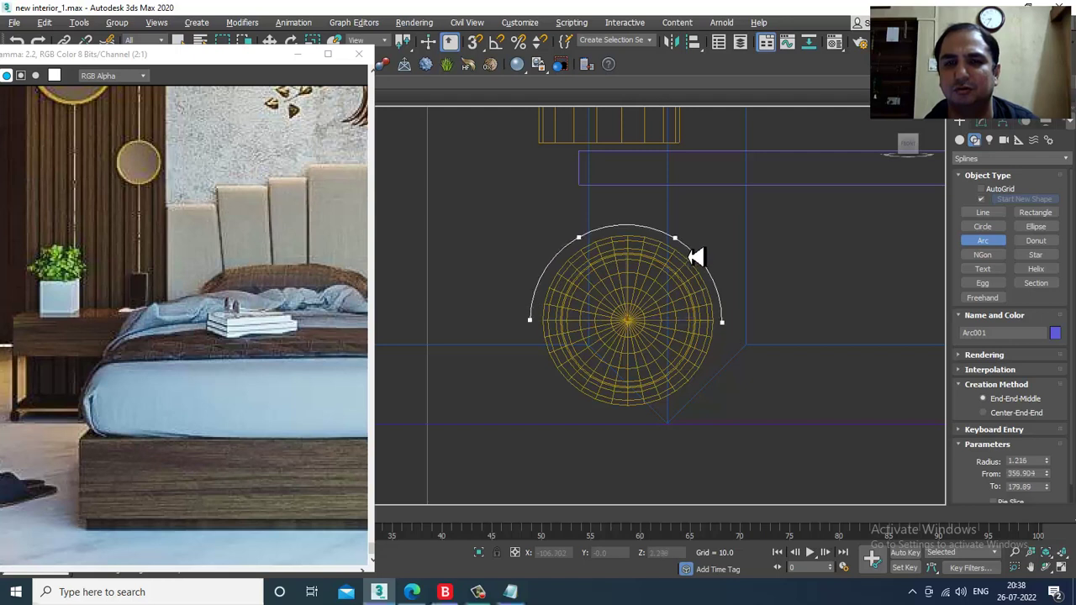
click(692, 254)
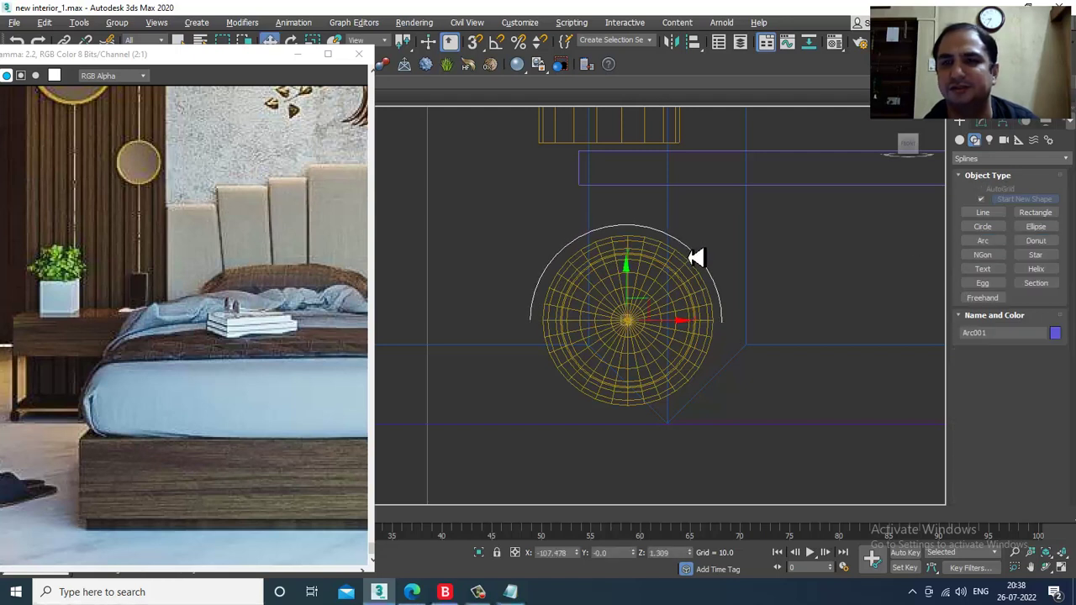
- Make the arc renderable in the viewport with a rectangular cross-section 0.1 wide
click(992, 124)
click(991, 303)
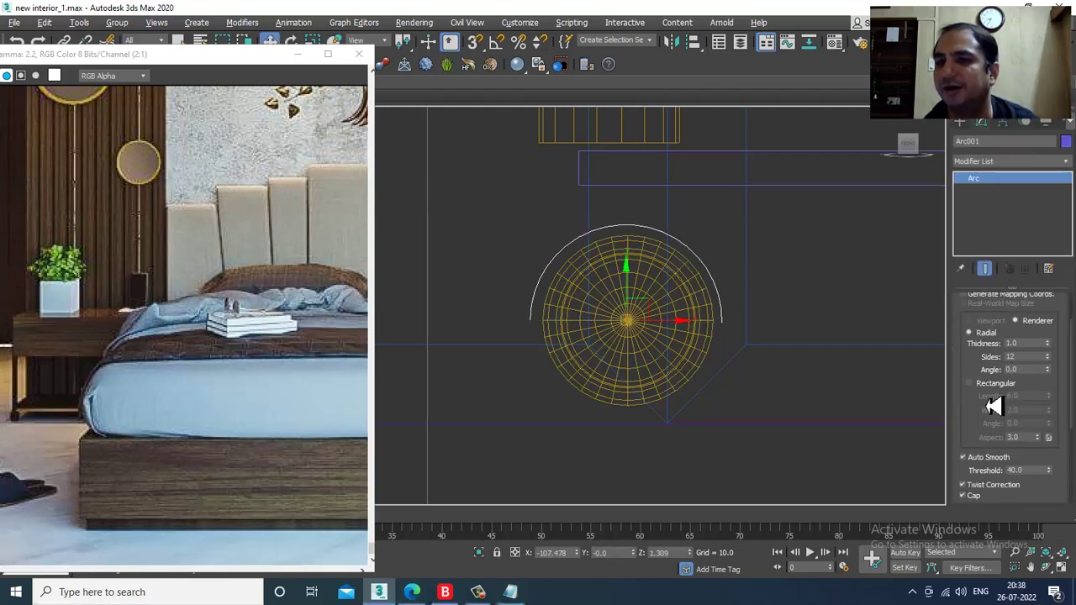
click(991, 386)
scroll(975, 336, up, 2)
click(988, 322)
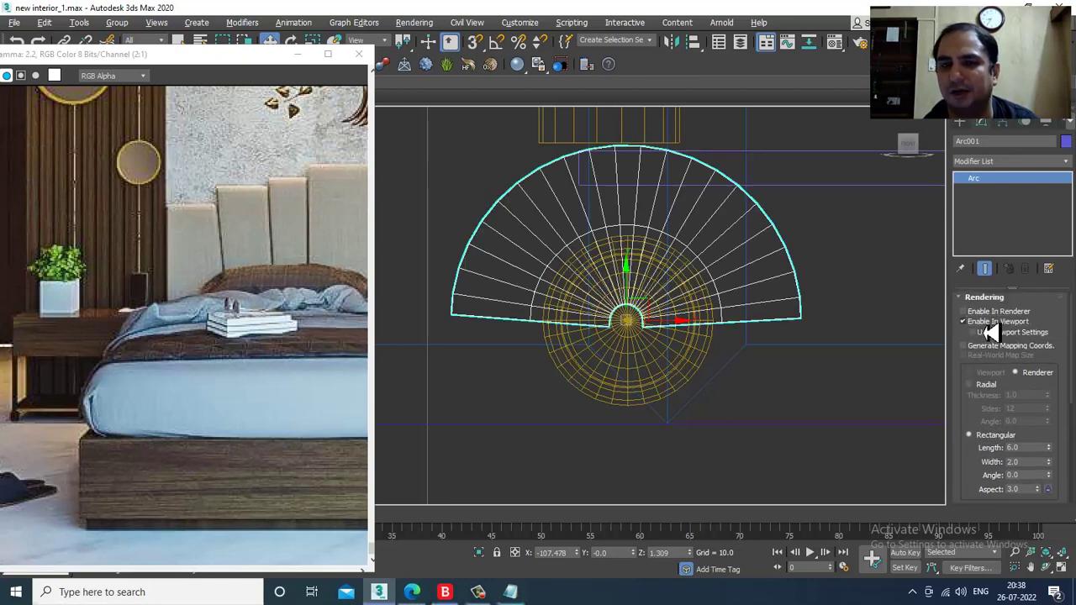
drag(1058, 468, 1066, 534)
- Shorten the arc's rectangular cross-section to a length of about 1.33 in the Perspective view
key(alt+w)
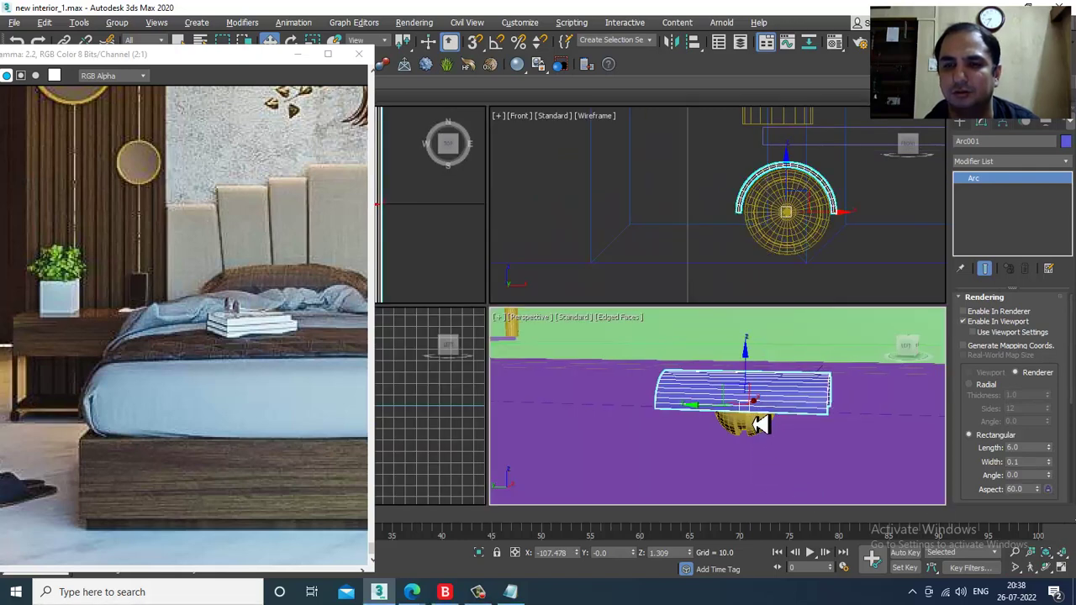
key(alt+w)
drag(1057, 458, 21, 515)
alt+middle_drag(593, 374, 765, 412)
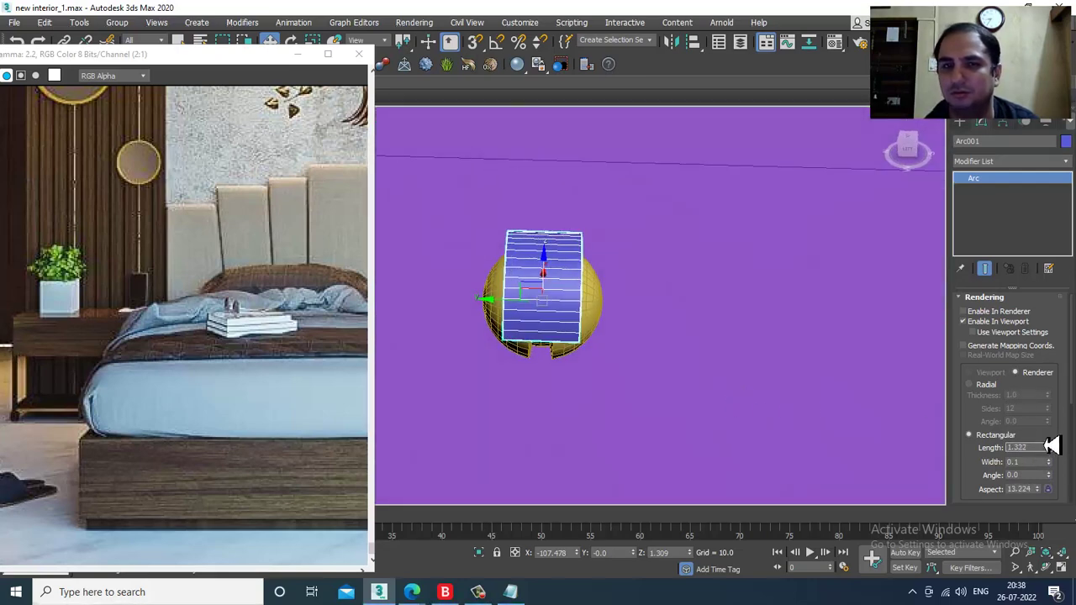
- Group the arc cover and the grooved sphere as one caster, keeping the suggested group name
alt+middle_drag(706, 311, 630, 305)
ctrl+click(560, 338)
scroll(560, 339, down, 4)
alt+middle_drag(564, 337, 728, 350)
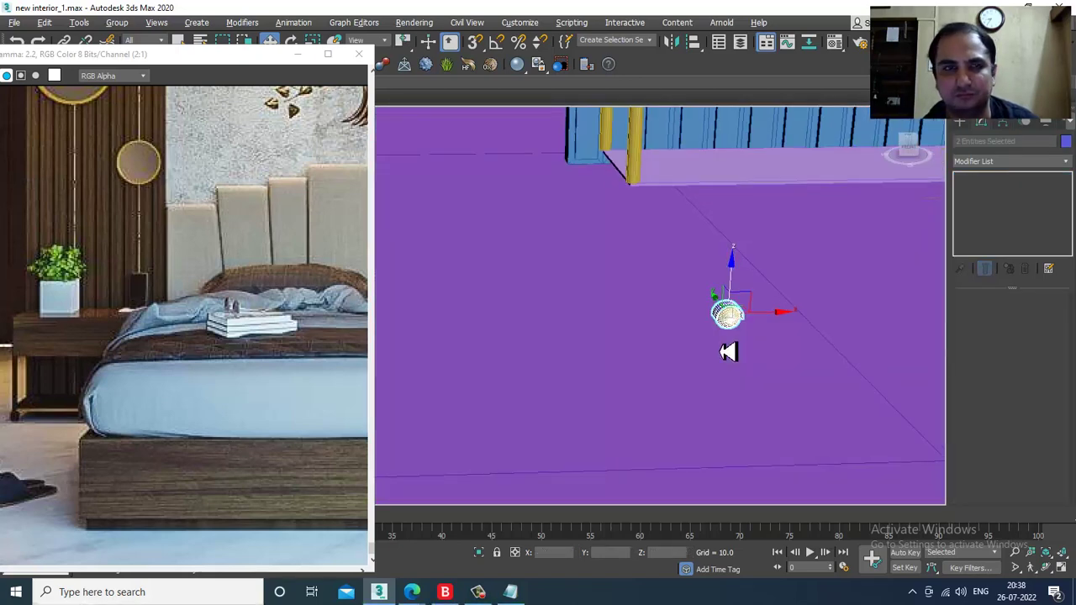
click(121, 23)
click(141, 43)
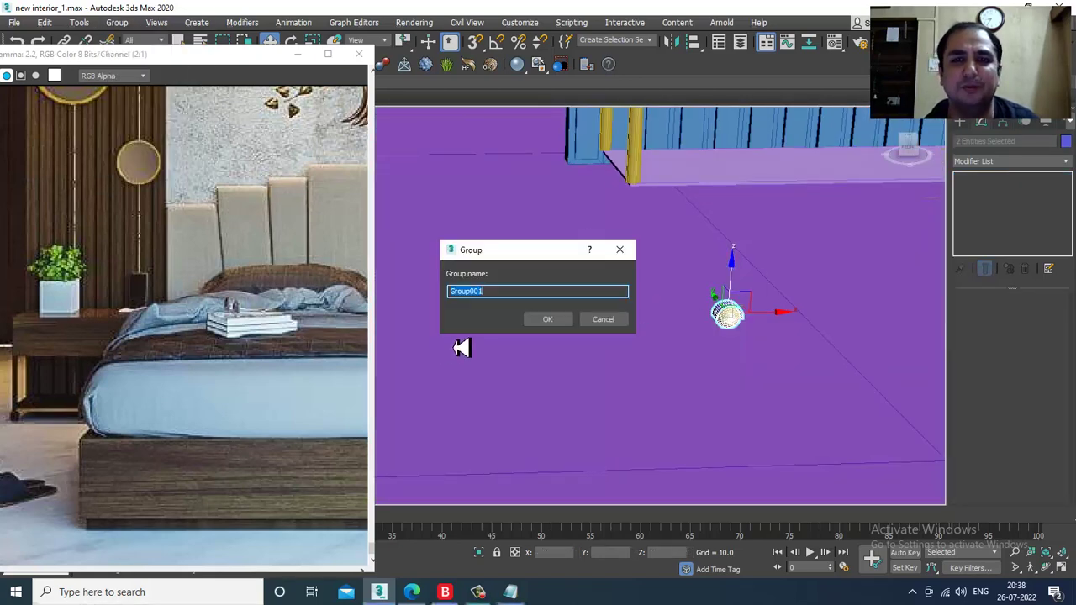
click(547, 321)
- Move the caster group along Y to about 46.87, beneath the nightstand's outer front leg
alt+middle_drag(644, 175, 695, 315)
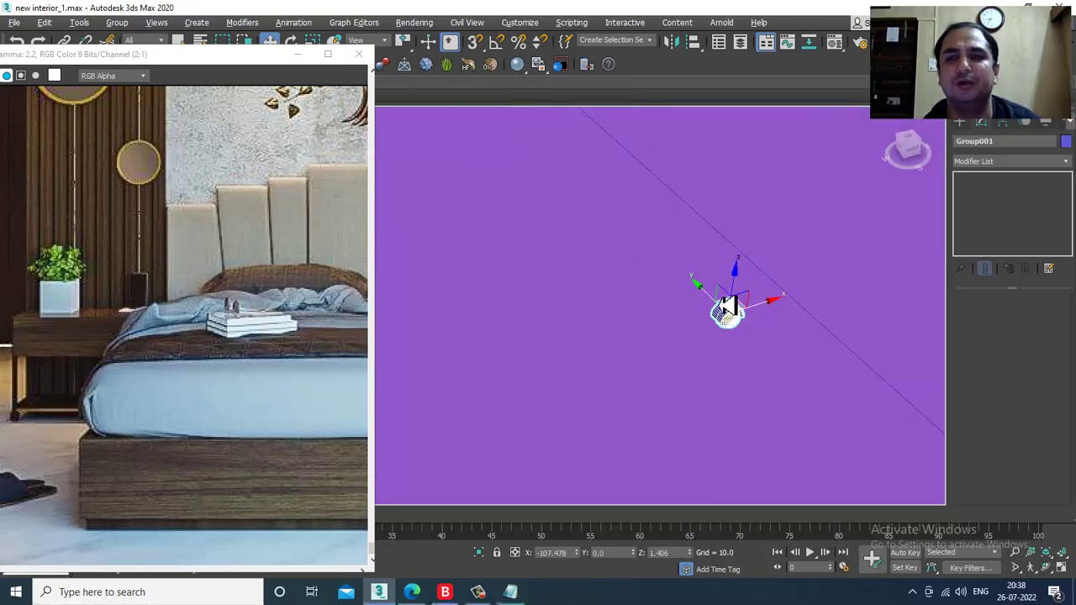
drag(716, 305, 476, 107)
middle_drag(547, 171, 607, 275)
scroll(605, 278, up, 2)
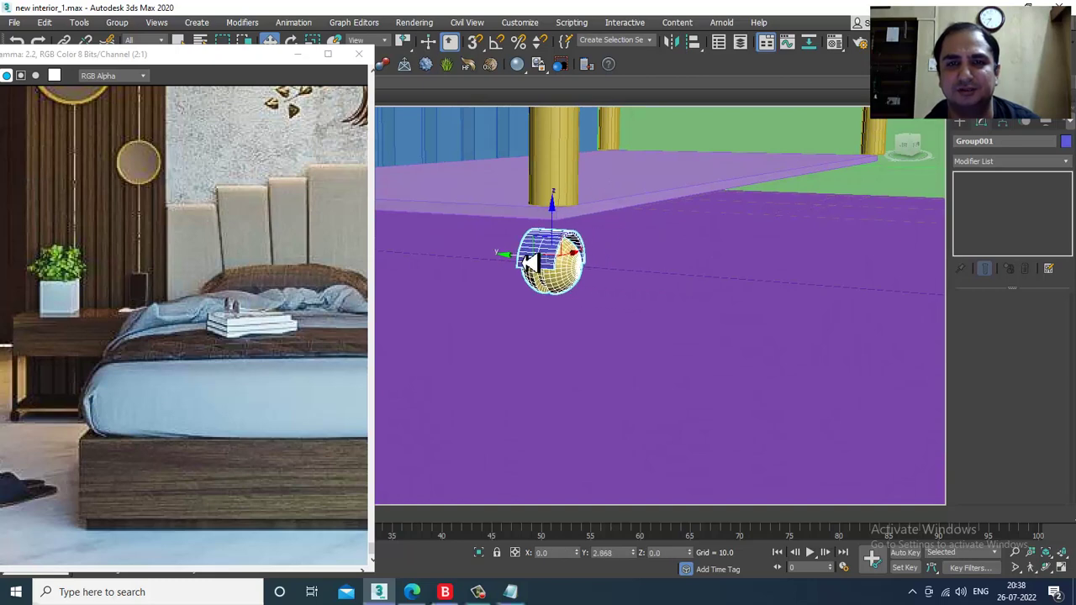
alt+middle_drag(669, 290, 619, 291)
- Fine-tune the caster's position in the Top view to about X -107.58, Y 47.05, centred under the leg
key(alt+w)
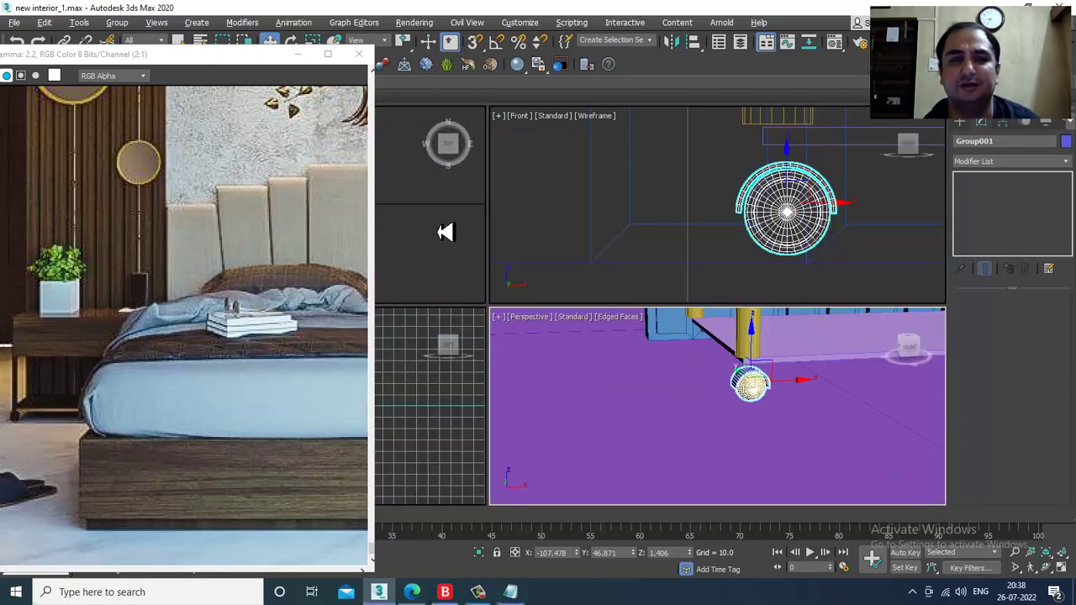
middle_click(424, 225)
key(alt+w)
scroll(579, 278, down, 4)
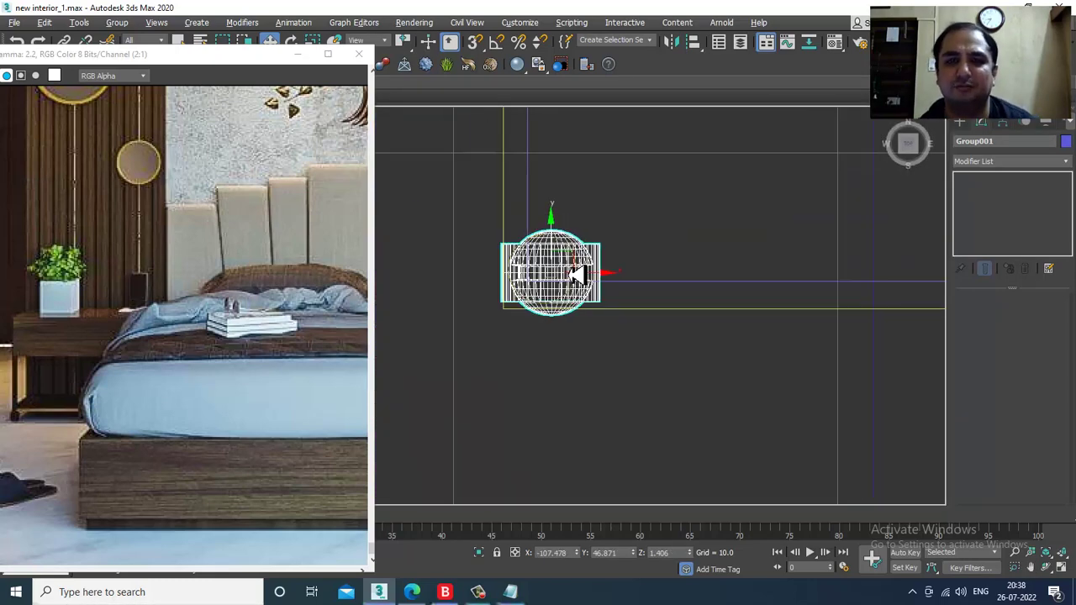
scroll(559, 248, up, 2)
drag(558, 289, 560, 269)
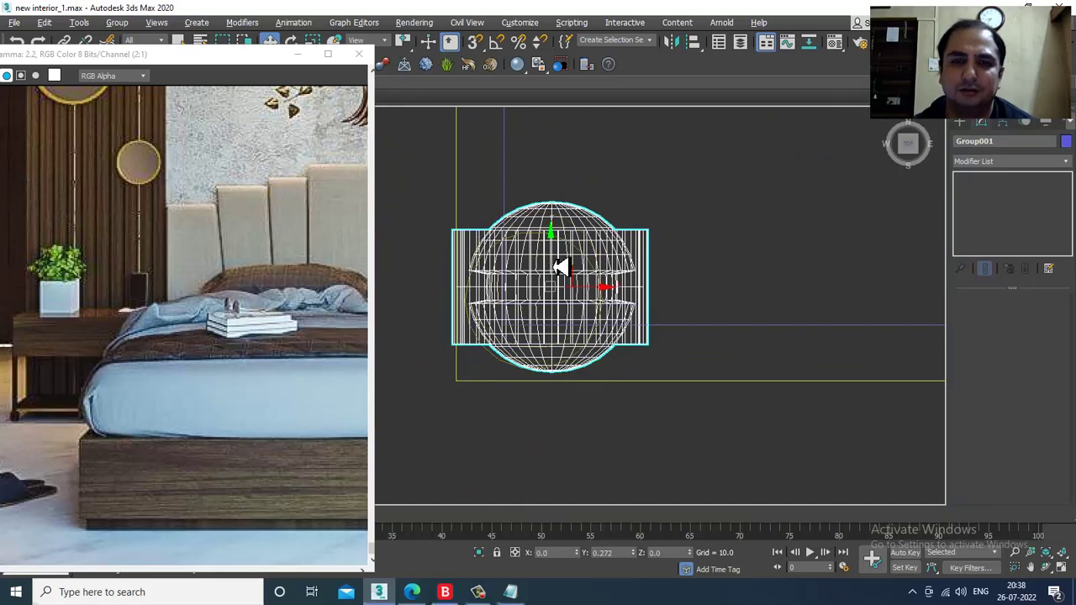
drag(610, 309, 599, 301)
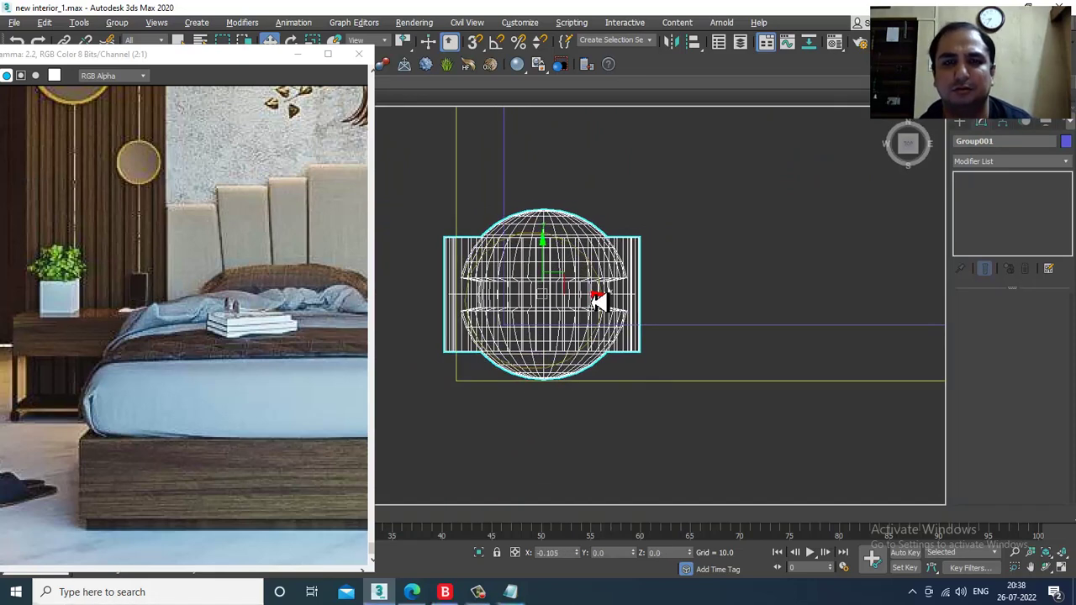
- Isolate the nightstand's legs object and enter its Polygon sub-object level with the legs' undersides in view
key(alt+w)
middle_drag(745, 437, 720, 433)
key(alt+w)
alt+middle_drag(694, 341, 675, 312)
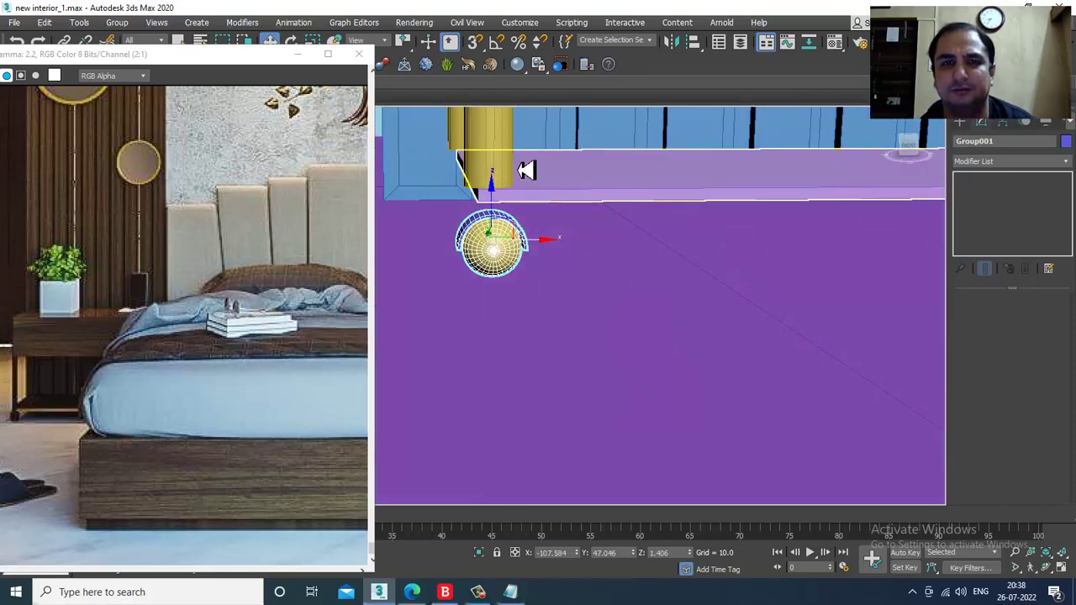
click(486, 155)
alt+middle_drag(550, 284, 658, 325)
scroll(540, 290, up, 2)
key(alt+q)
scroll(629, 286, up, 3)
key(4)
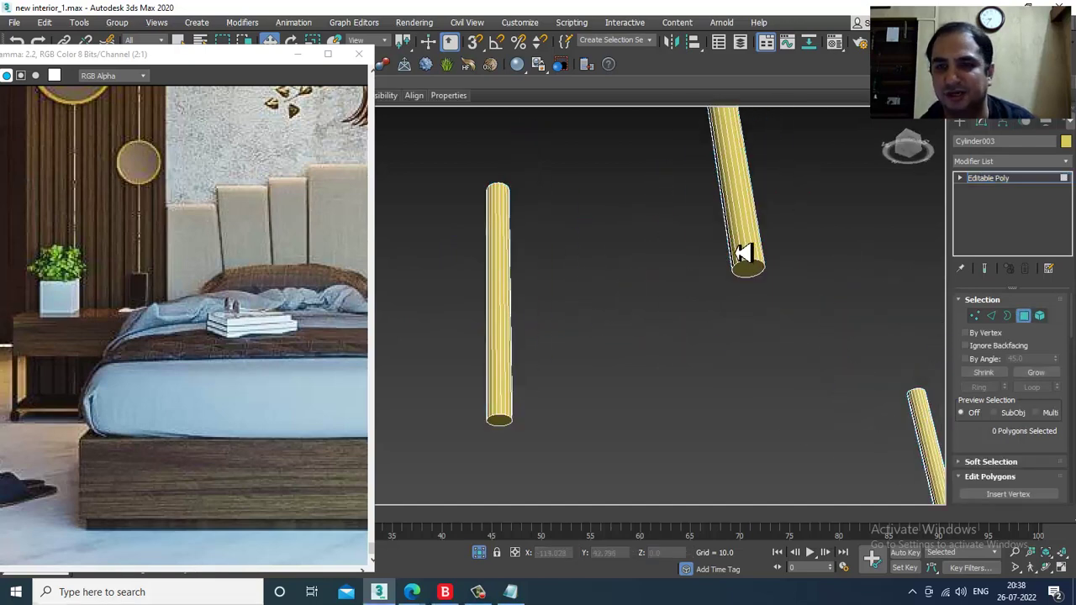
- Select the bottom cap polygons of all four nightstand legs
click(748, 271)
ctrl+click(503, 420)
alt+middle_drag(714, 386, 889, 468)
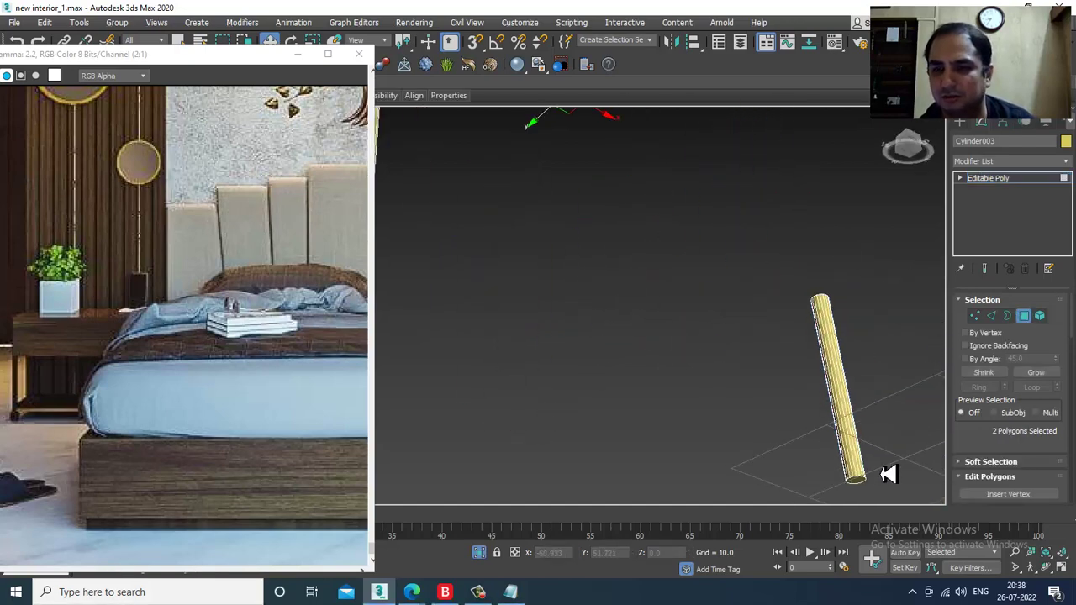
ctrl+click(861, 487)
alt+middle_drag(817, 344, 790, 313)
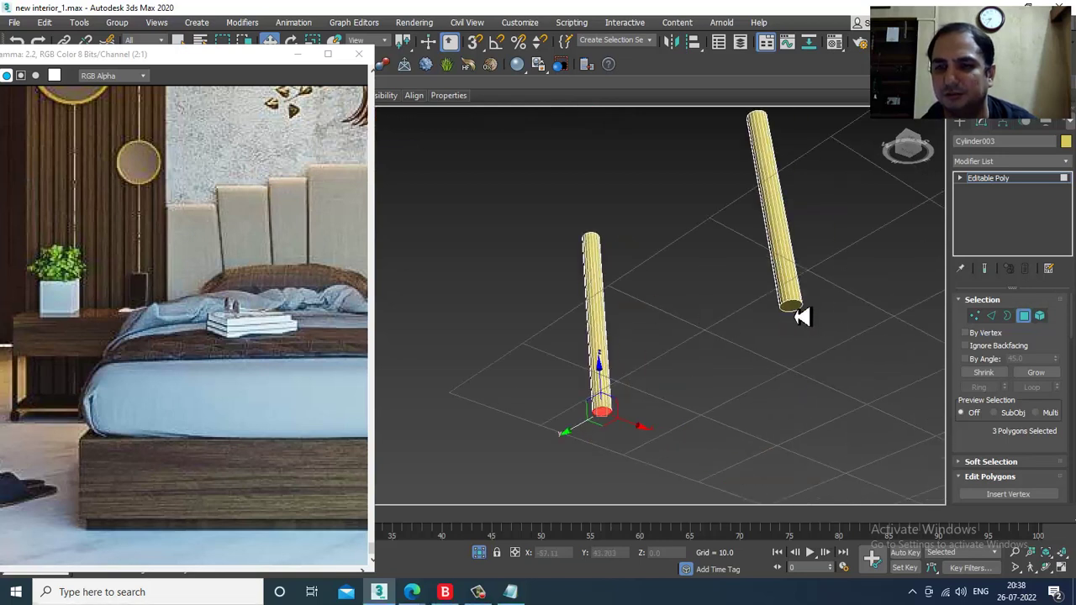
ctrl+click(792, 305)
- Inset the four selected leg caps by about 0.27
drag(1005, 444, 999, 353)
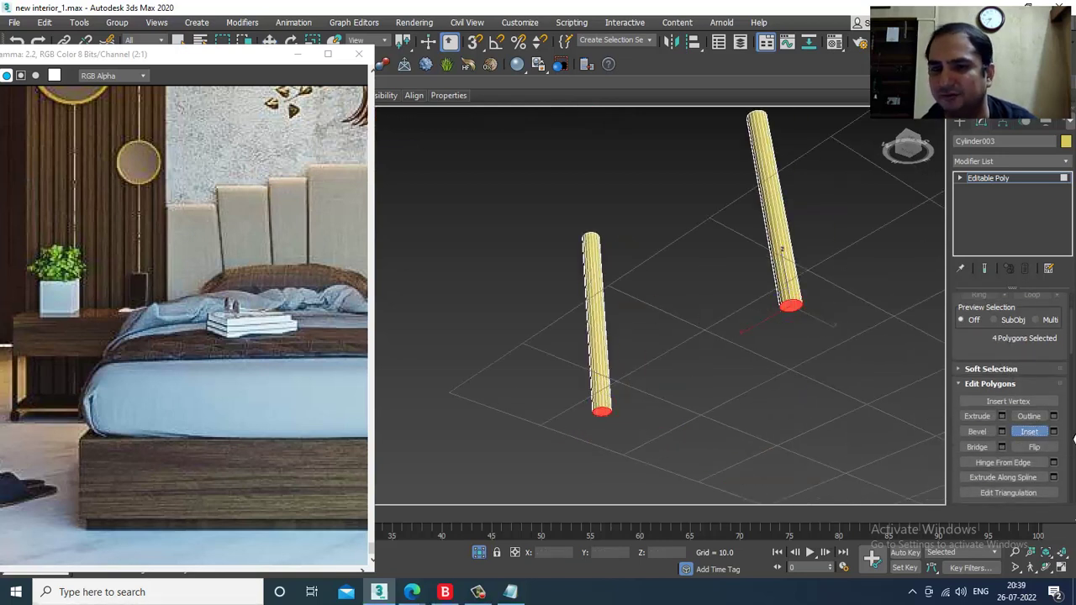
click(1054, 431)
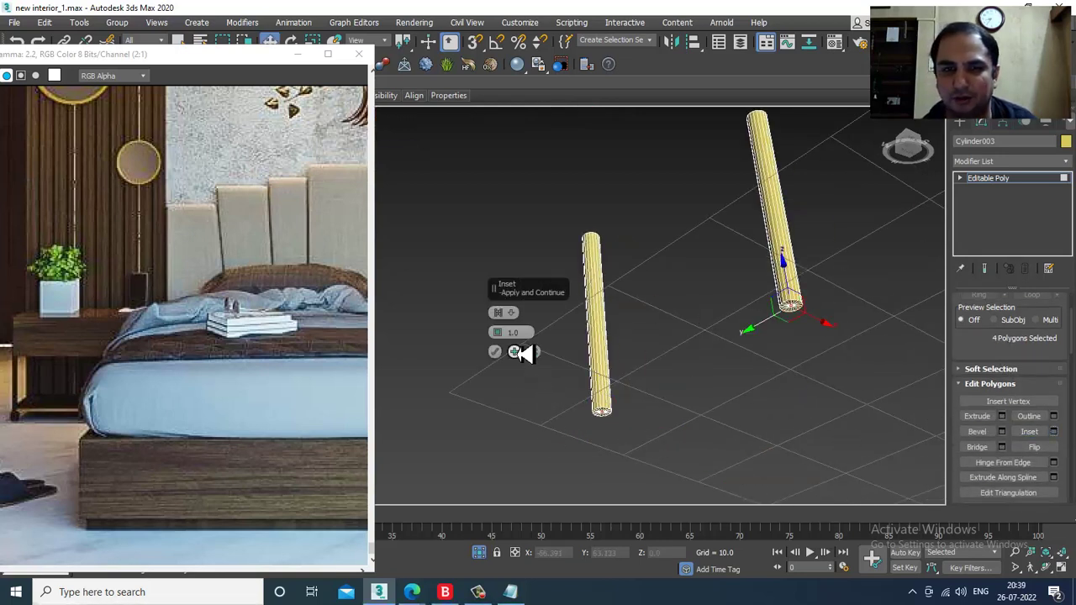
drag(501, 334, 505, 335)
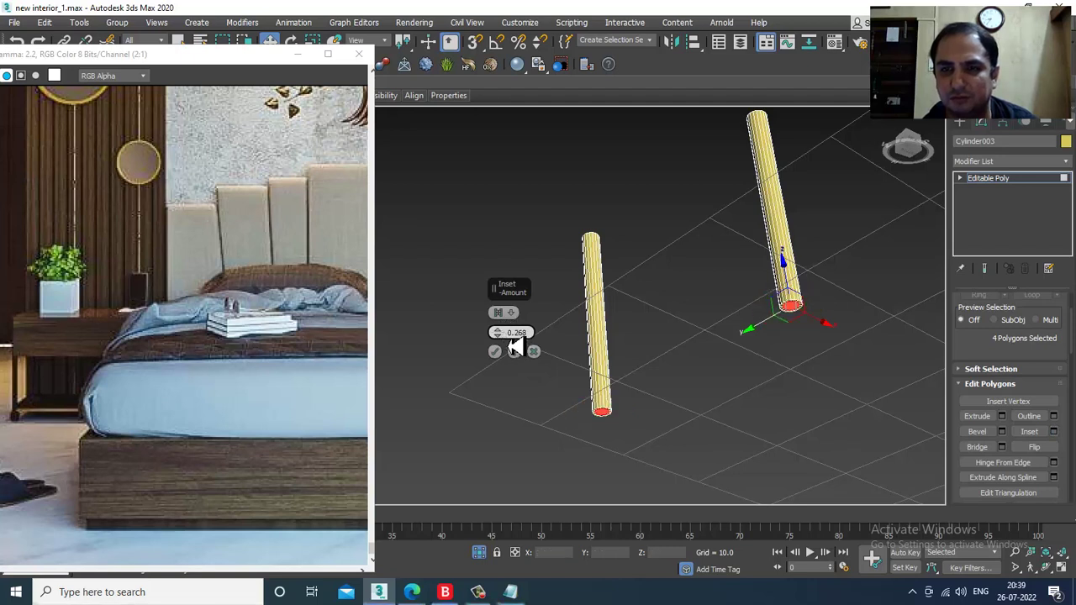
click(496, 353)
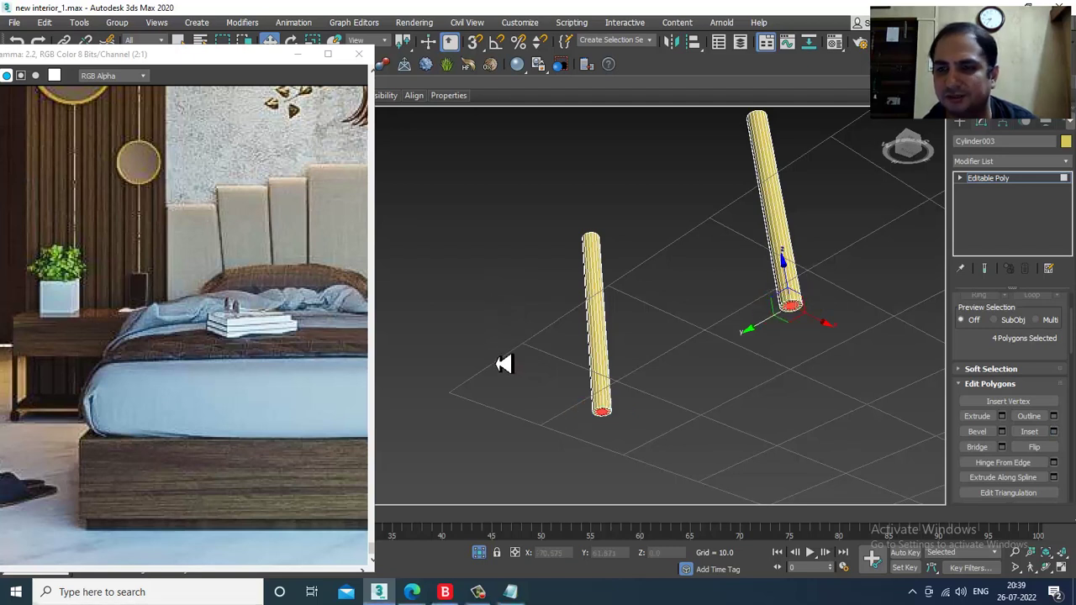
- Extrude the four inset leg caps into stems about 1.47 long, ending isolation to judge the height against the caster, and leave Polygon level
click(1001, 416)
drag(502, 336, 509, 367)
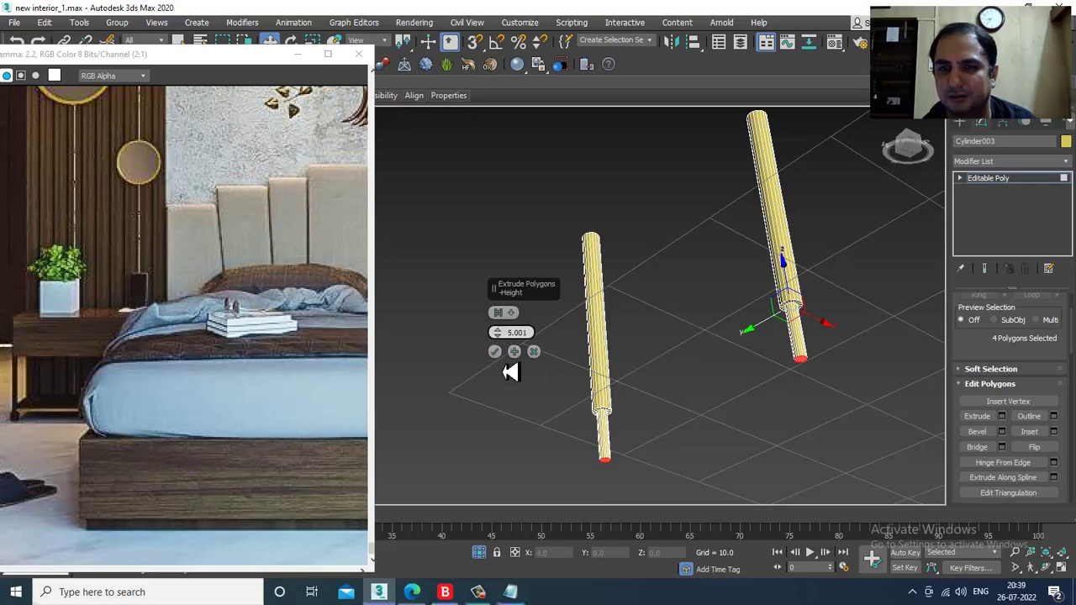
right_click(651, 279)
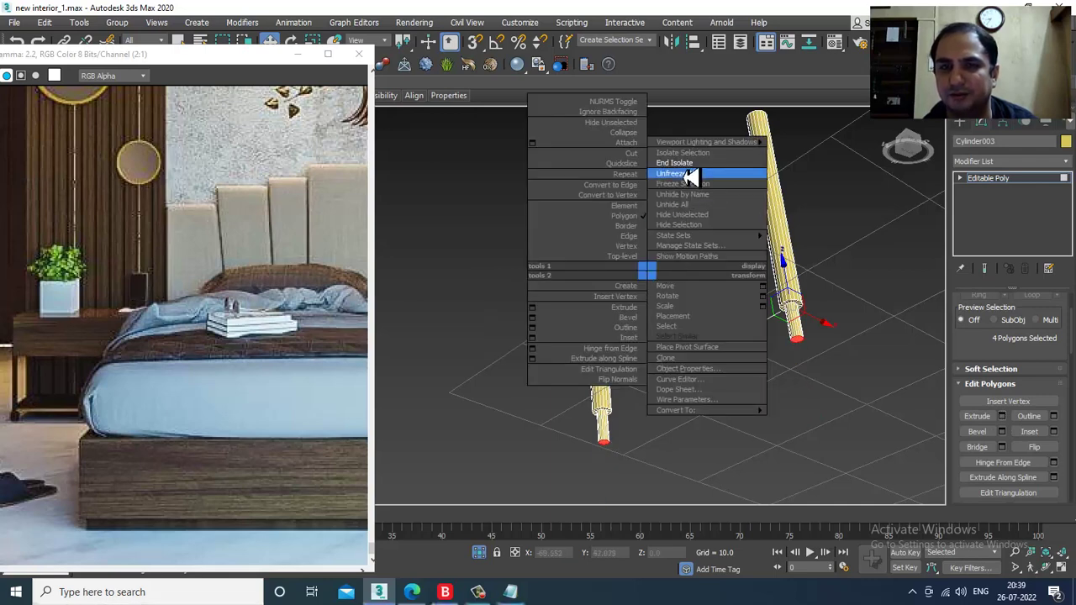
click(690, 173)
scroll(778, 286, down, 10)
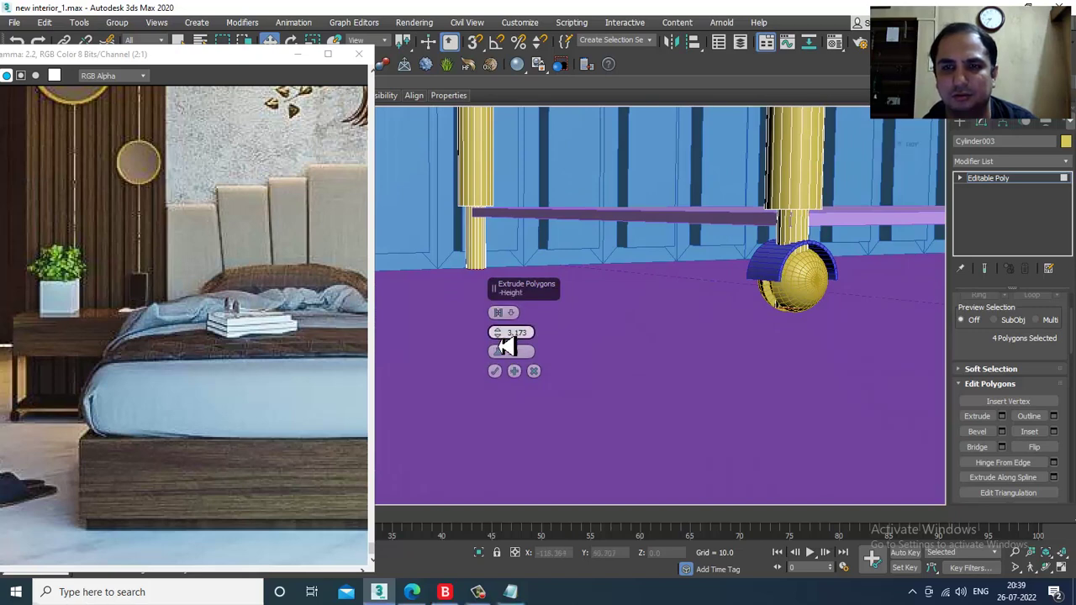
drag(510, 353, 516, 370)
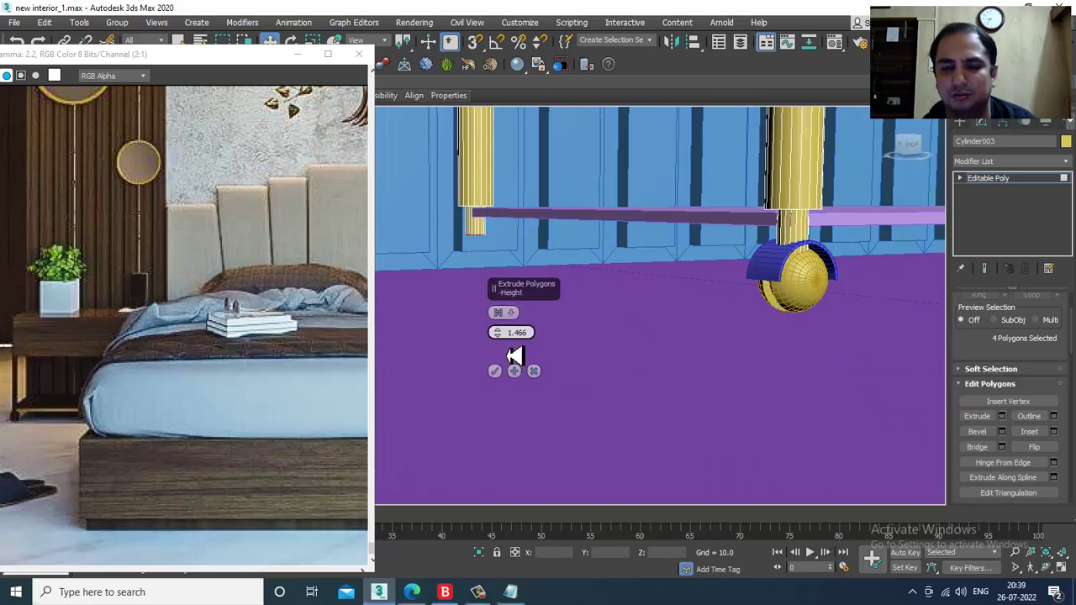
click(496, 354)
scroll(580, 341, down, 4)
alt+middle_drag(648, 331, 738, 337)
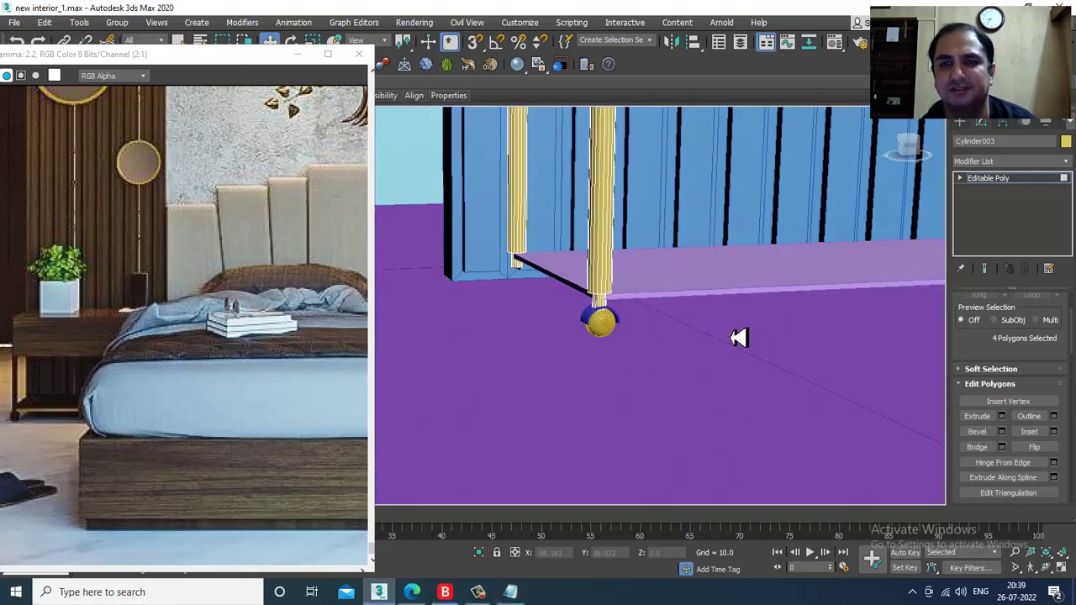
click(1011, 181)
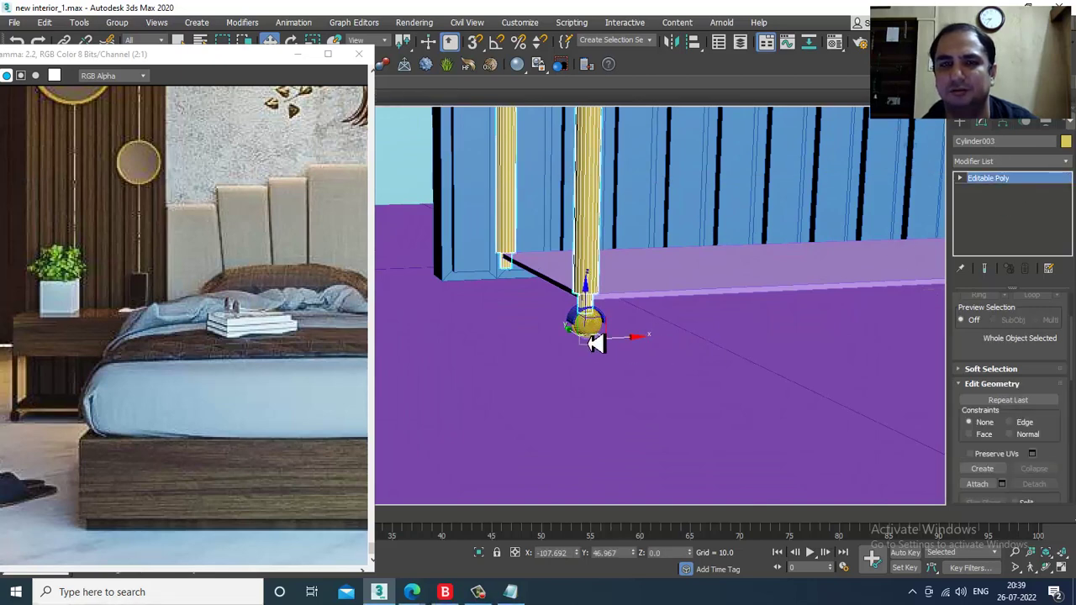
- Scale the caster group uniformly to 111% in the Front view and lower it under the leg's stem to about Z 1.24
click(584, 327)
key(alt+w)
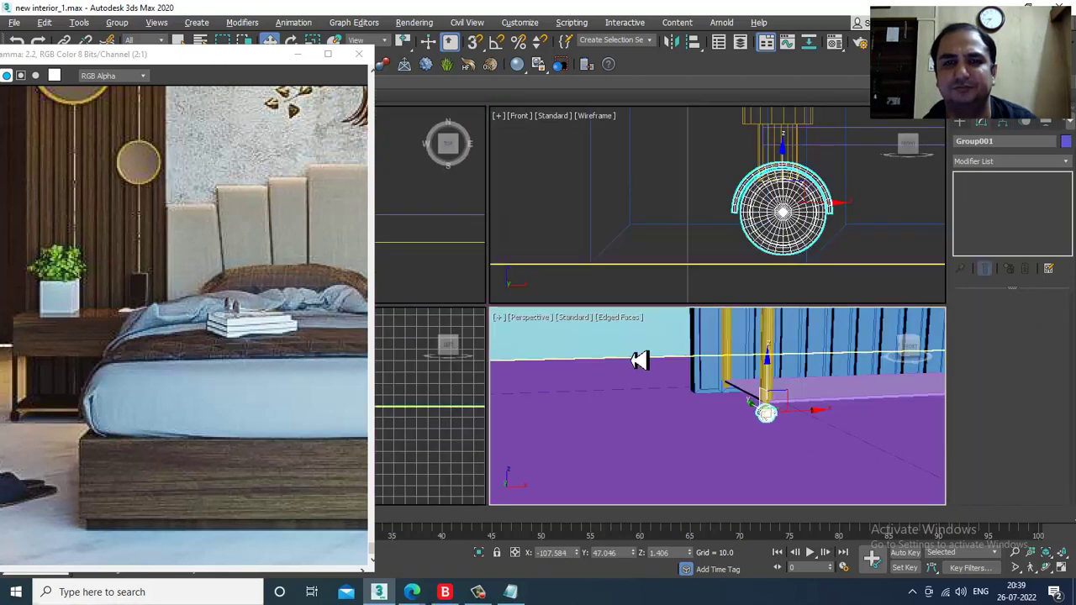
key(r)
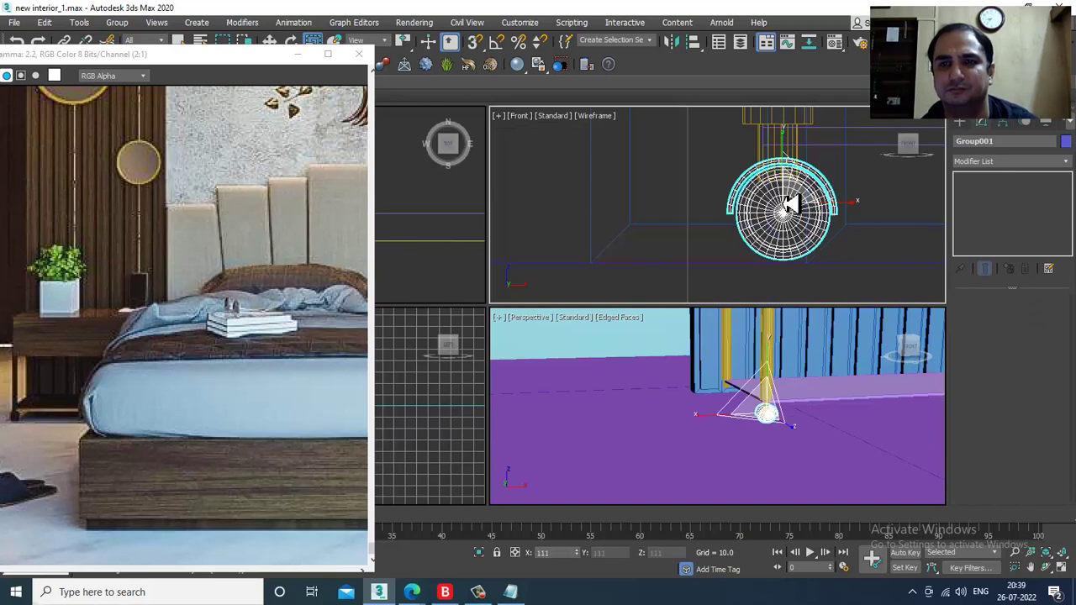
key(w)
right_click(773, 372)
key(alt+w)
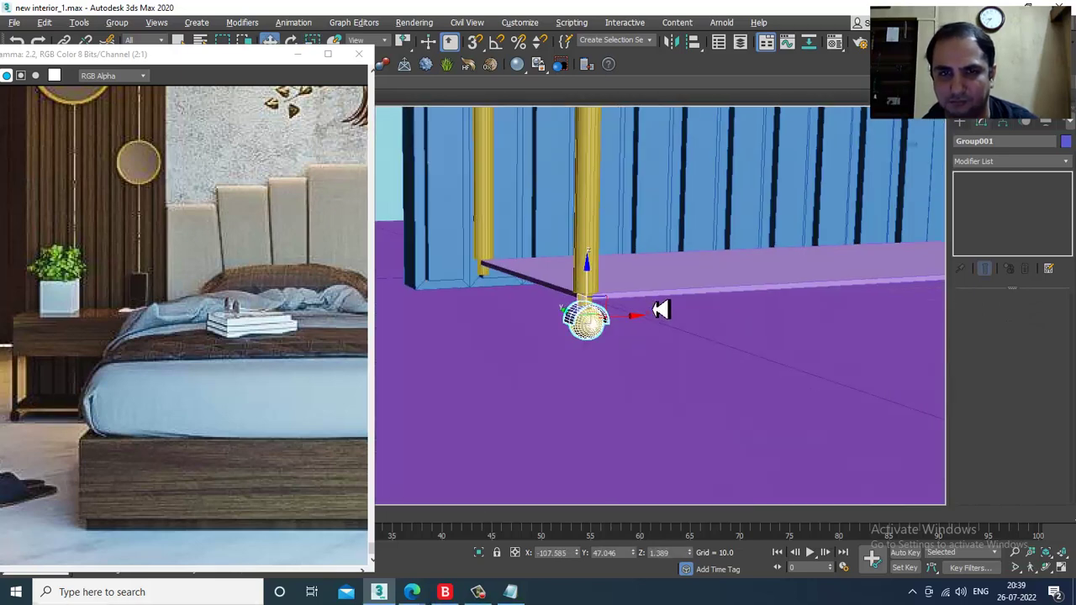
scroll(614, 322, up, 4)
alt+middle_drag(578, 328, 548, 338)
drag(562, 326, 575, 331)
- Copy the caster along Y in the Top view to the rear leg on the same side, at about Y 69.71
key(alt+w)
right_click(471, 257)
key(alt+w)
scroll(468, 258, down, 4)
middle_drag(470, 259, 551, 404)
scroll(569, 372, down, 4)
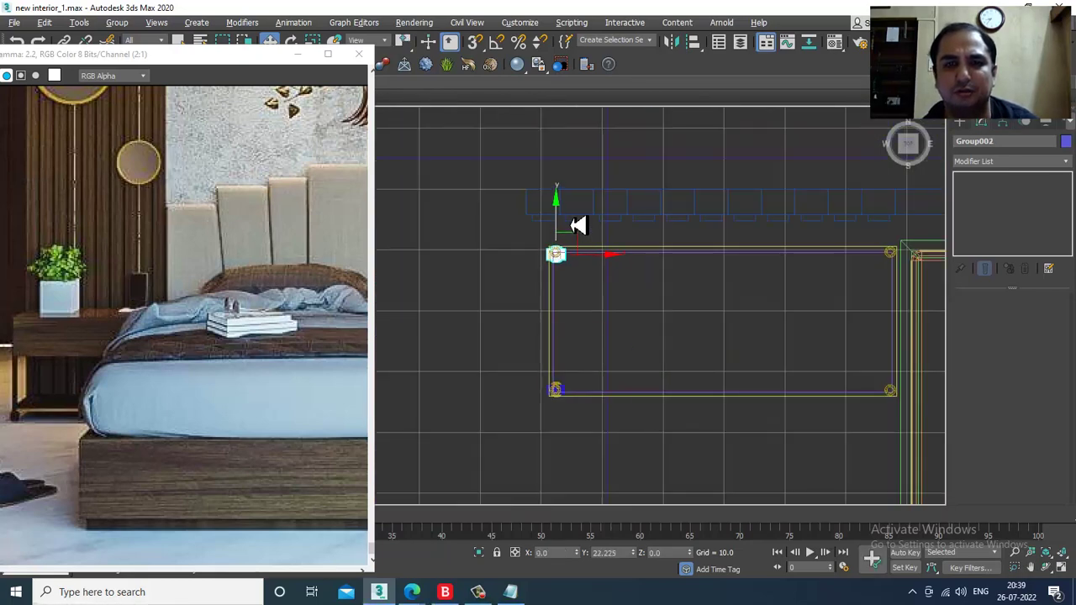
shift+drag(572, 223, 572, 223)
click(542, 356)
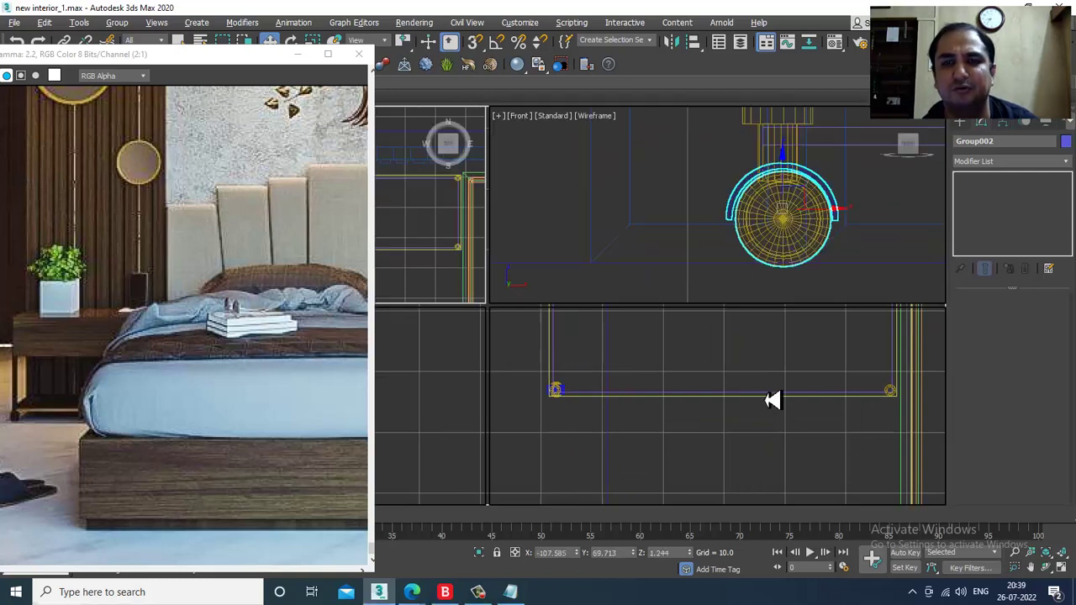
- Rotate the copied rear caster about its vertical axis in the Perspective view so it faces a different direction
key(alt+w)
right_click(763, 400)
key(alt+w)
scroll(661, 373, down, 5)
mouse_move(667, 374)
alt+middle_down()
mouse_move(716, 377)
mouse_move(664, 383)
alt+middle_up()
key(e)
drag(622, 379, 669, 367)
key(w)
key(alt+w)
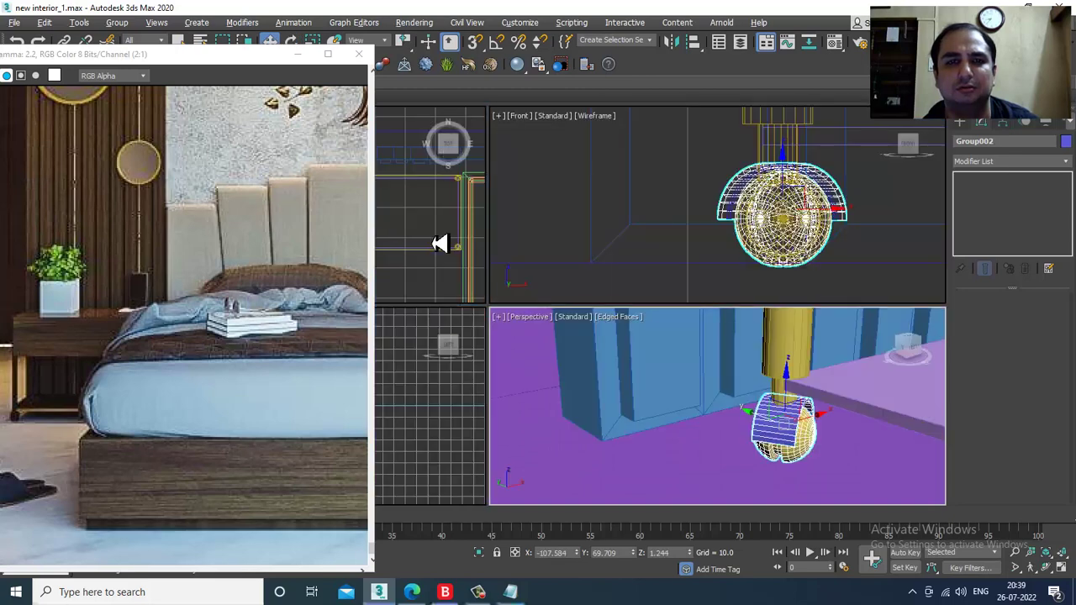
- Copy the rotated caster along X in the Top view to the rear leg beside the bed, centring it at about X -52.77
right_click(444, 242)
key(alt+w)
scroll(458, 240, down, 6)
scroll(538, 238, up, 4)
middle_drag(533, 238, 558, 251)
shift+drag(474, 264, 708, 275)
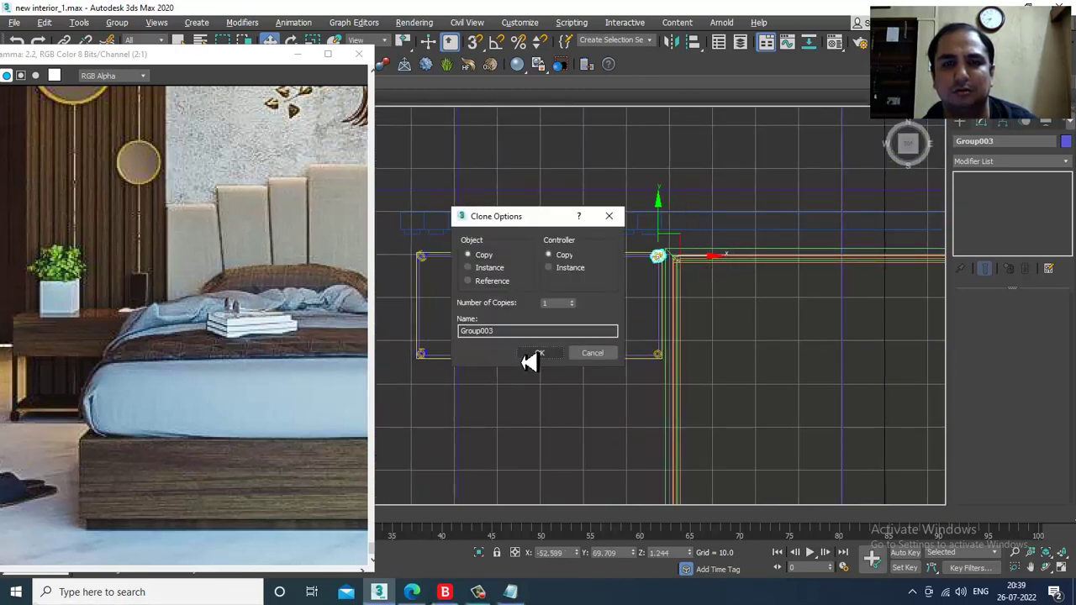
click(536, 356)
scroll(666, 256, up, 10)
middle_drag(646, 305, 669, 299)
scroll(651, 291, down, 3)
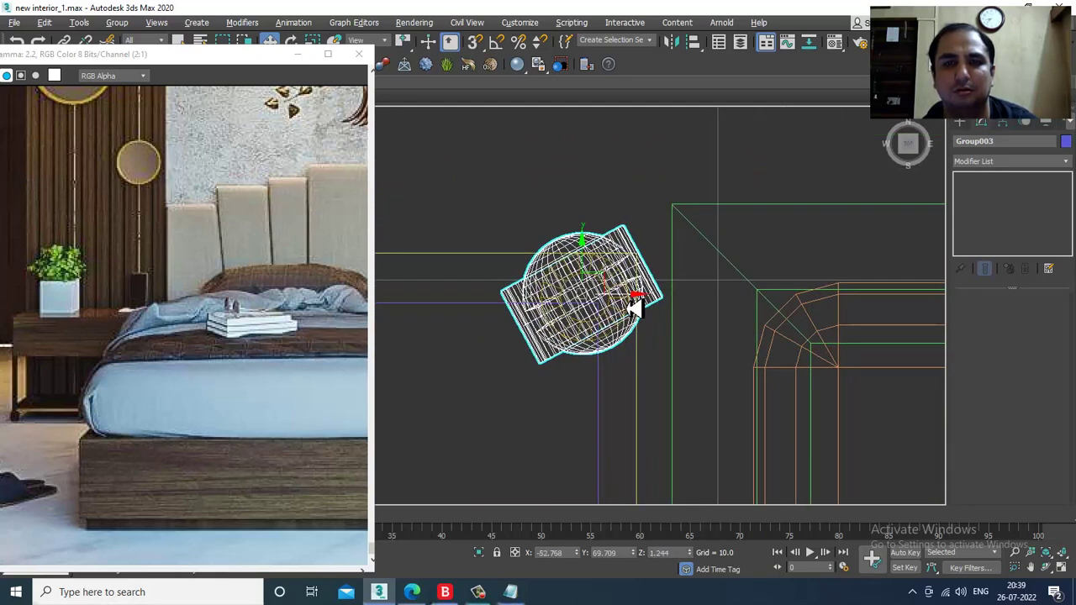
- Copy the bed-side rear caster along Y in the Top view to the front leg beside the bed, at about Y 46.89
key(alt+w)
middle_click(766, 406)
key(z)
key(alt+w)
scroll(697, 354, down, 5)
alt+middle_drag(711, 375, 698, 398)
key(alt+w)
middle_click(456, 236)
key(alt+w)
key(z)
scroll(673, 172, down, 10)
middle_drag(644, 281, 649, 249)
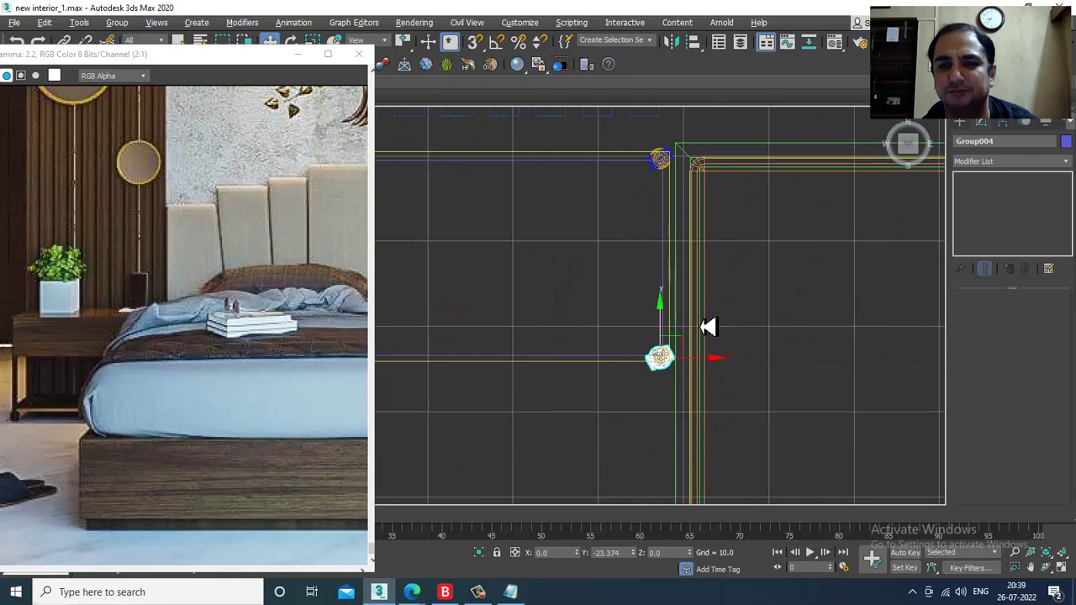
click(544, 355)
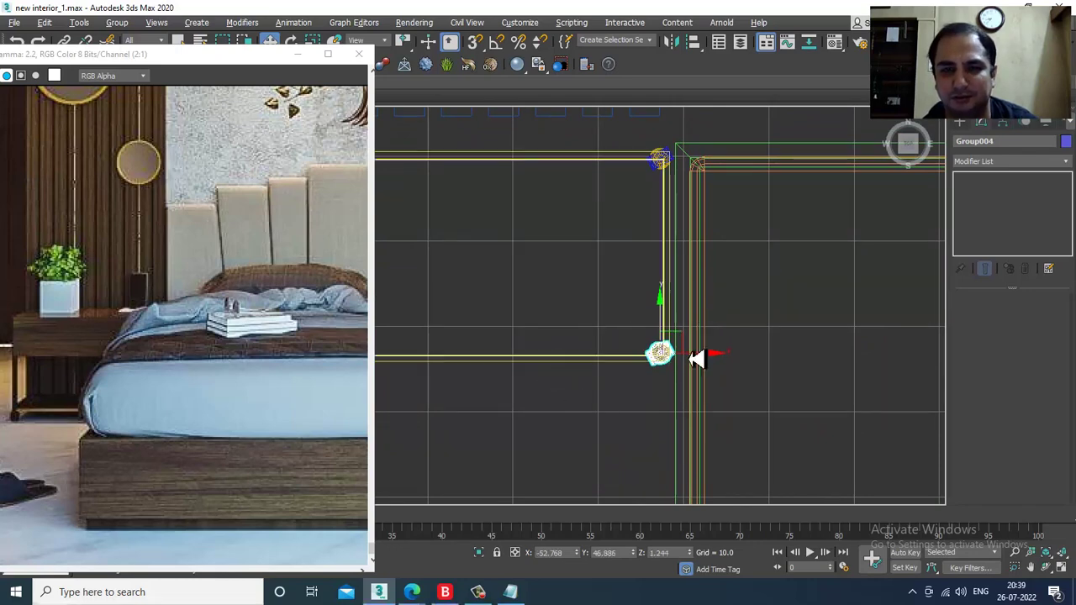
- Fine-tune the fourth caster's position in the Top view to about X -52.82, Y 47.01, centred under its leg
scroll(702, 336, up, 4)
middle_drag(751, 327, 746, 283)
scroll(682, 281, up, 5)
scroll(681, 281, up, 2)
middle_drag(580, 300, 662, 330)
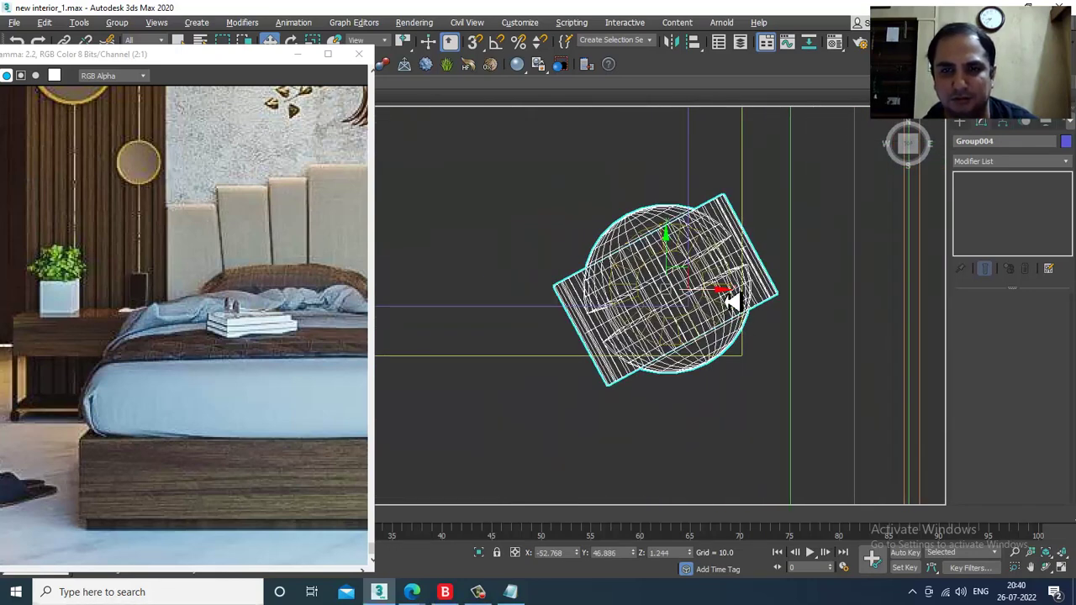
drag(723, 300, 749, 294)
key(e)
key(w)
- Examine the finished nightstand beside the bed in the Perspective view and compare the scene with the full reference image
key(alt+w)
middle_drag(838, 439, 780, 421)
key(alt+w)
scroll(781, 420, down, 10)
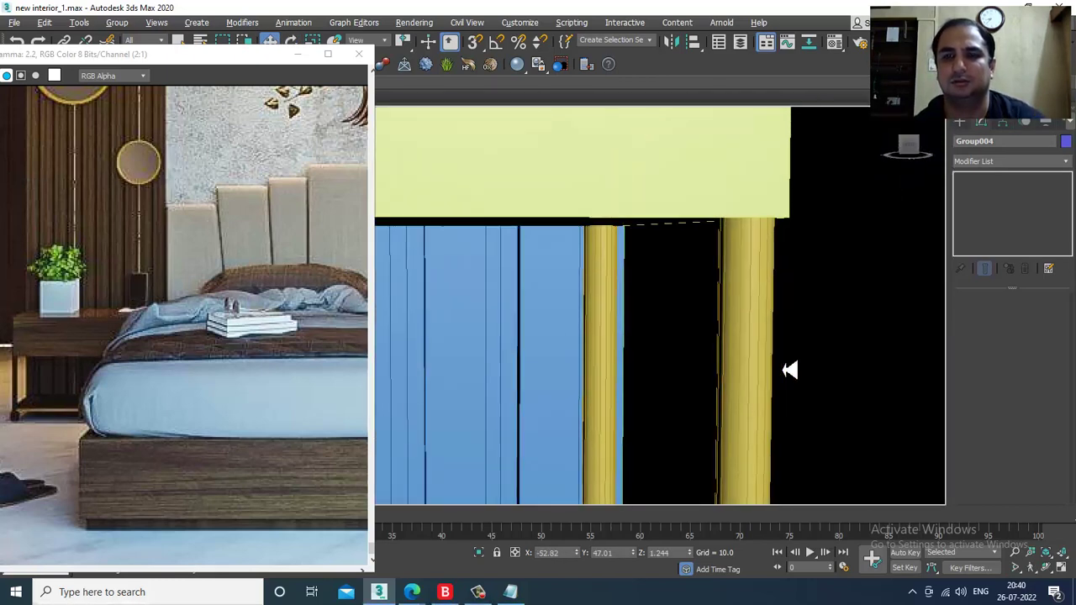
scroll(708, 383, up, 8)
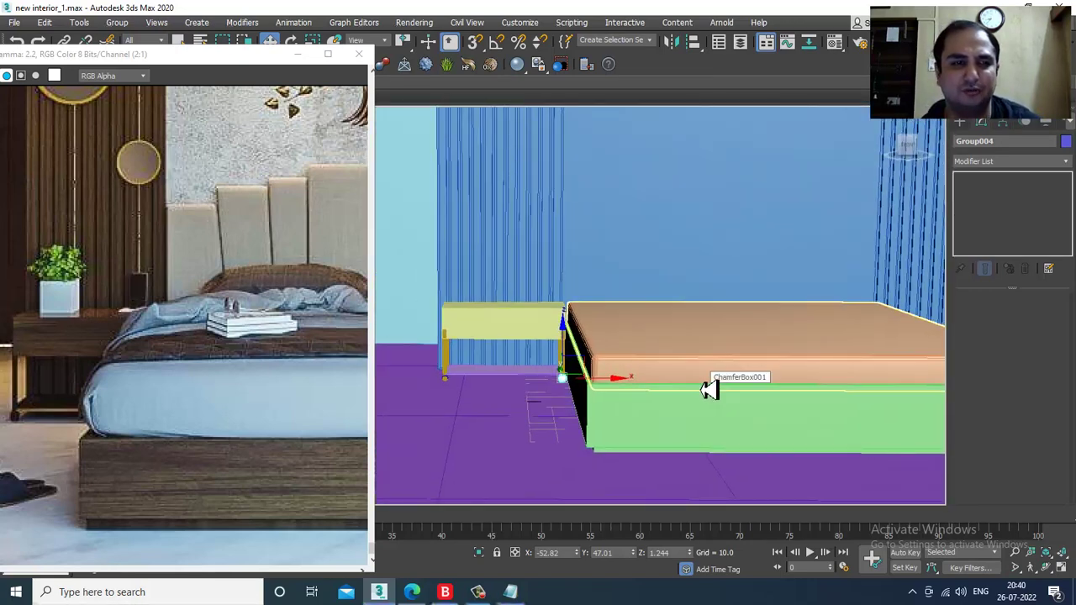
scroll(709, 389, down, 6)
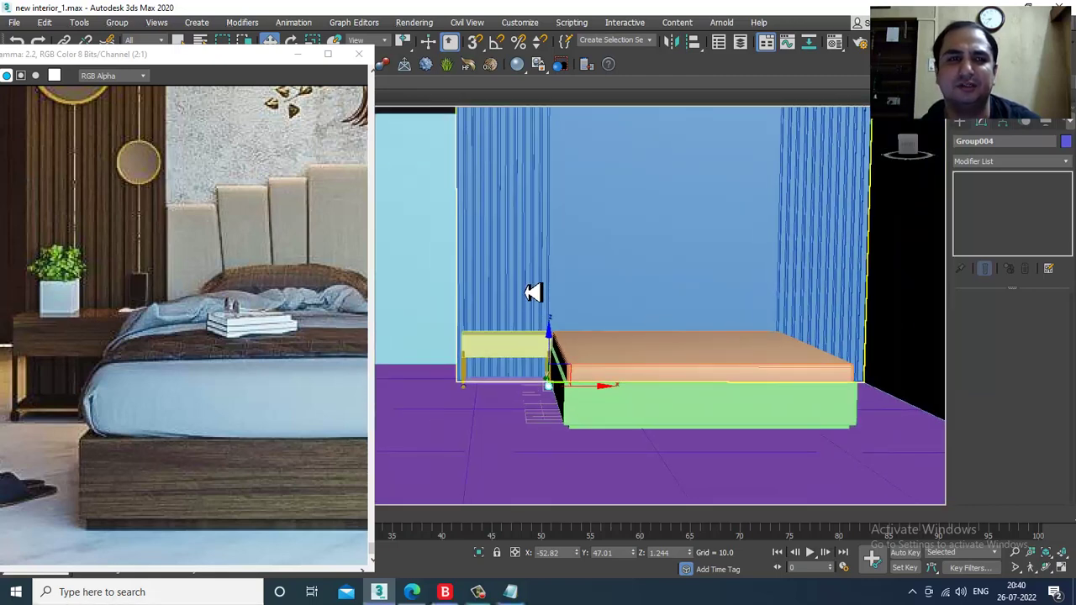
scroll(103, 261, down, 1)
drag(172, 63, 191, 50)
mouse_move(717, 233)
middle_down()
mouse_move(720, 259)
mouse_move(719, 225)
middle_up()
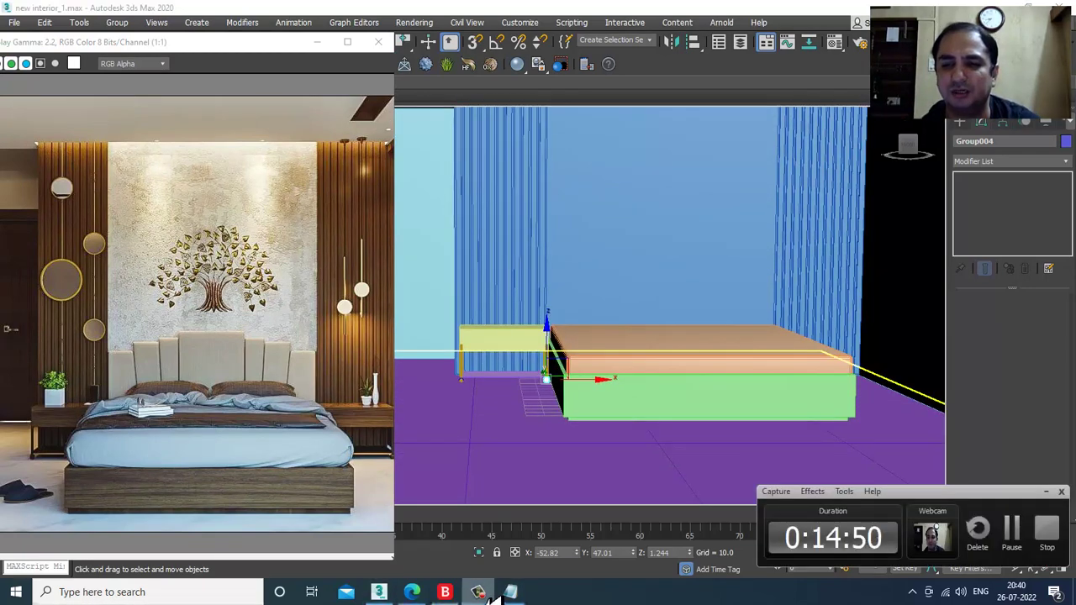
middle_drag(738, 246, 743, 269)
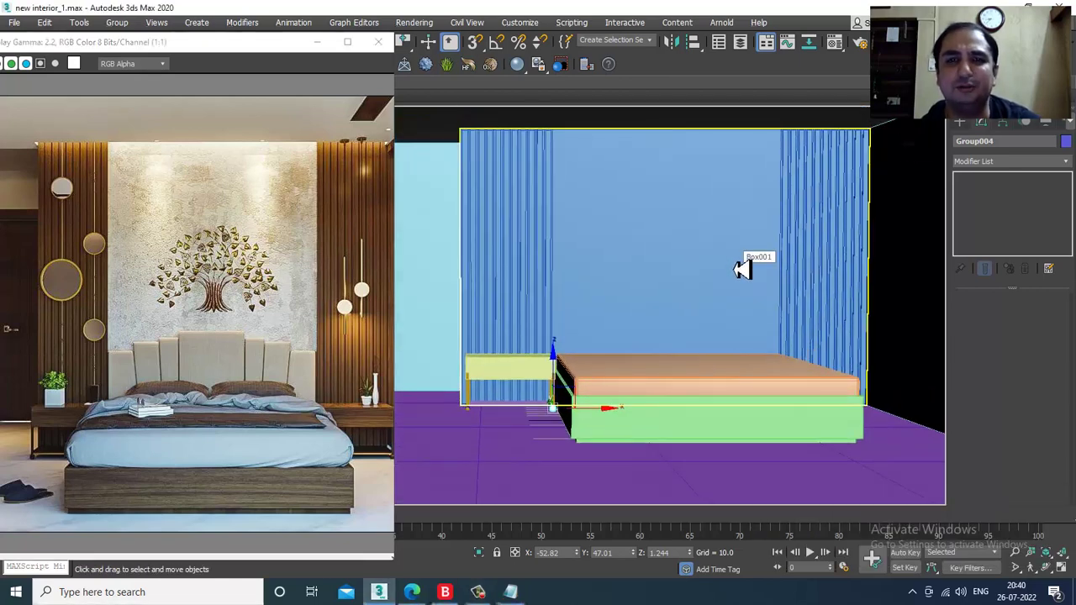